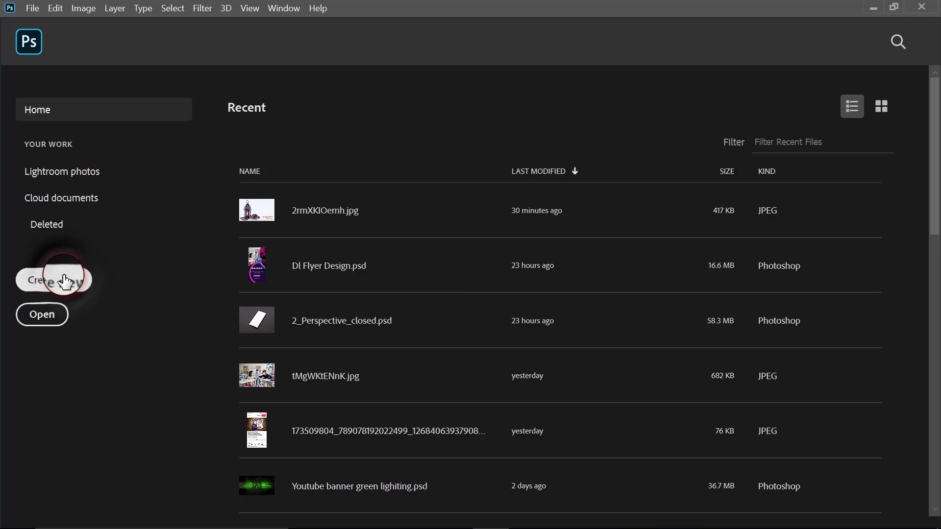
Create a new blank document 1080 px wide by 1080 px high.
click(65, 281)
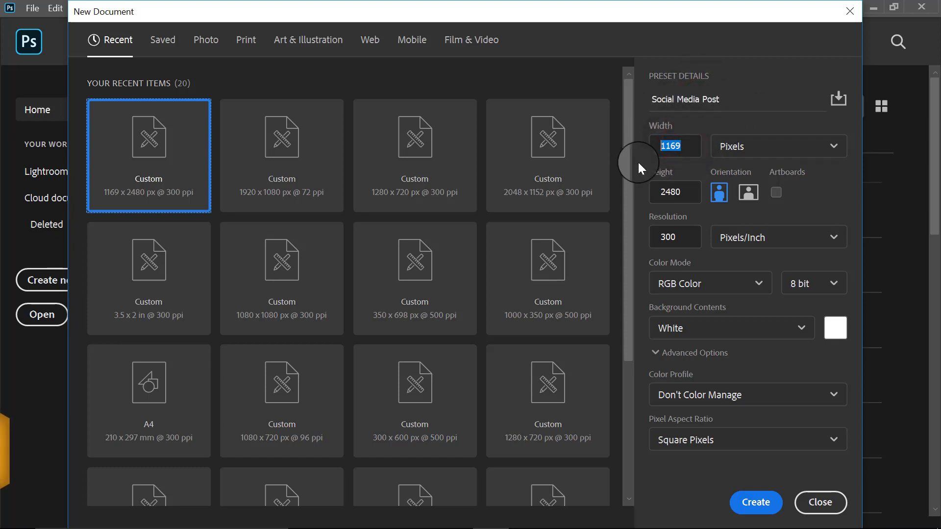
text(1080)
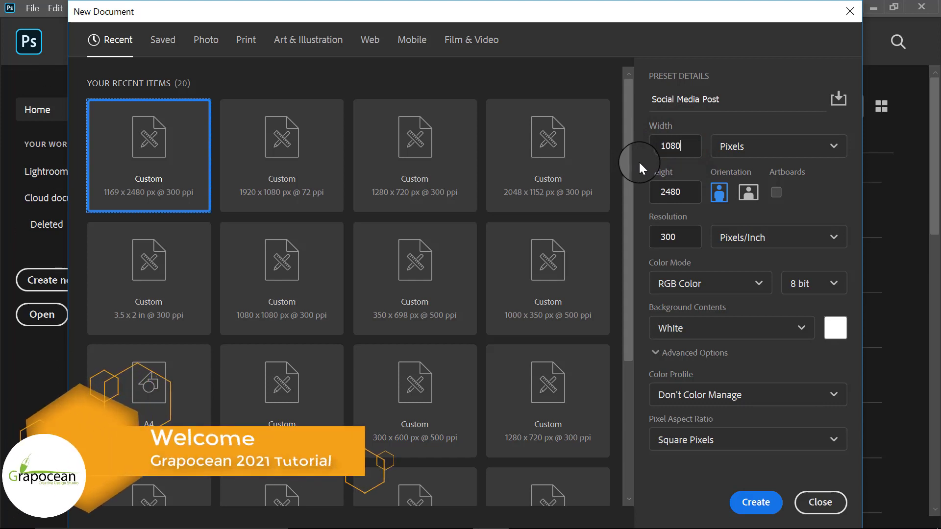
key(Tab)
text(108)
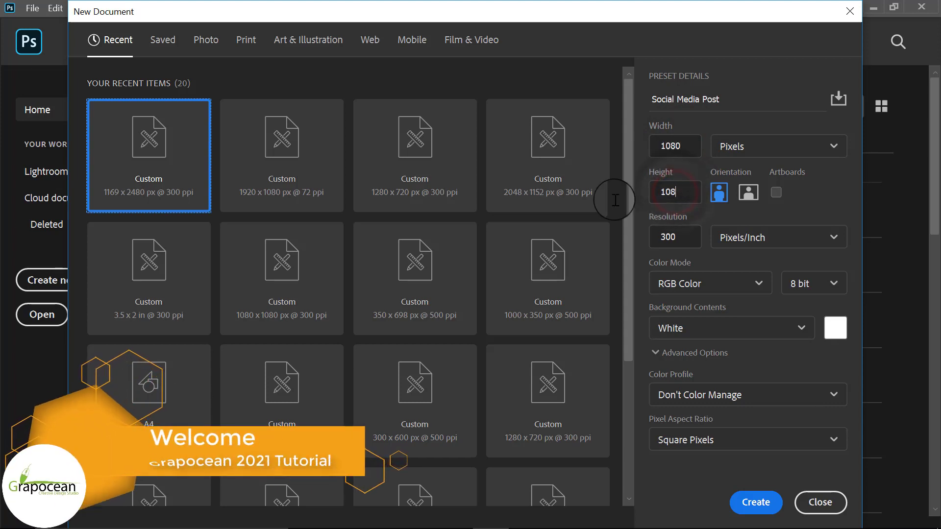
text(0)
click(752, 500)
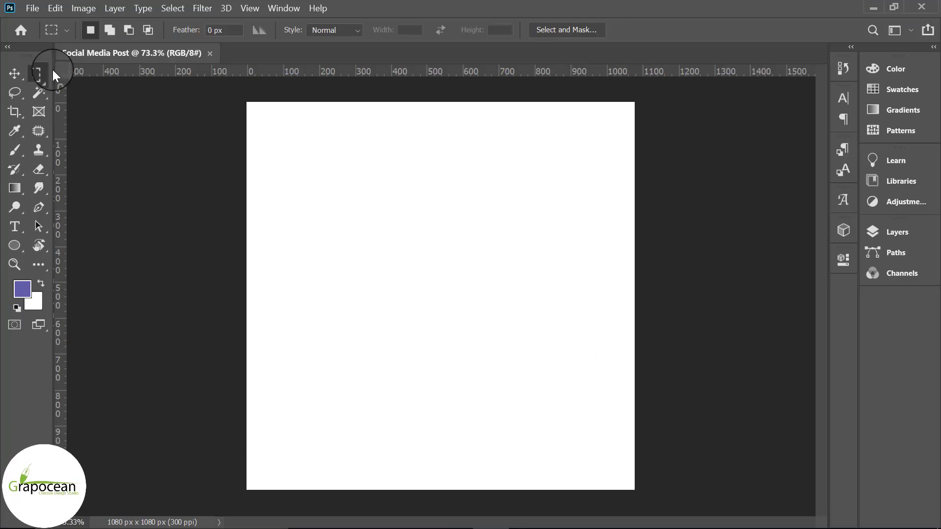
Open 2rmXKIOemh.png and drag the lantern image onto the Social Media Post canvas as Layer 1.
click(33, 8)
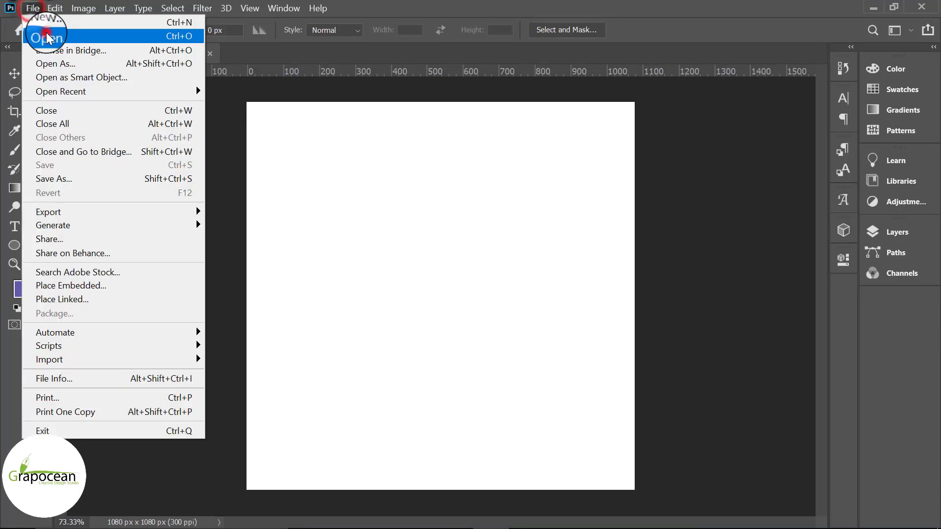
click(46, 34)
click(259, 99)
click(696, 414)
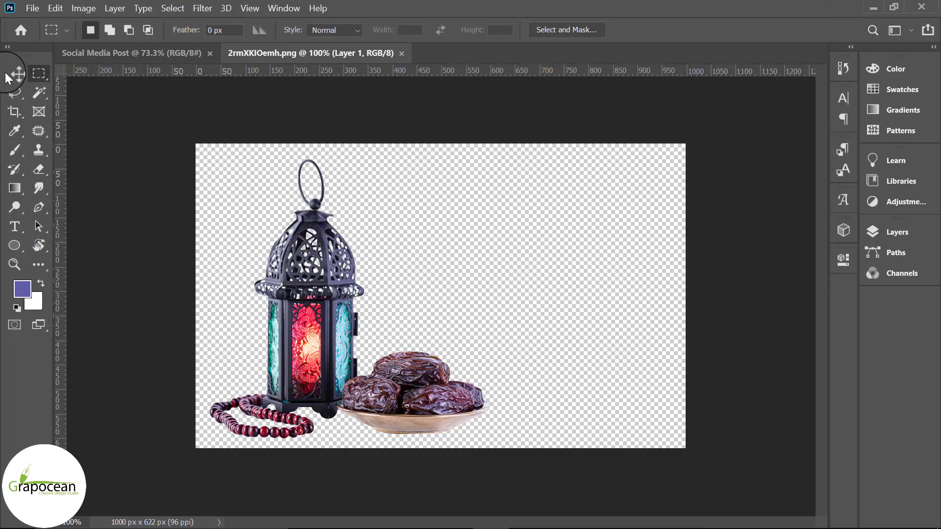
click(14, 74)
mouse_move(235, 243)
mouse_down()
mouse_move(135, 54)
mouse_move(402, 411)
mouse_up()
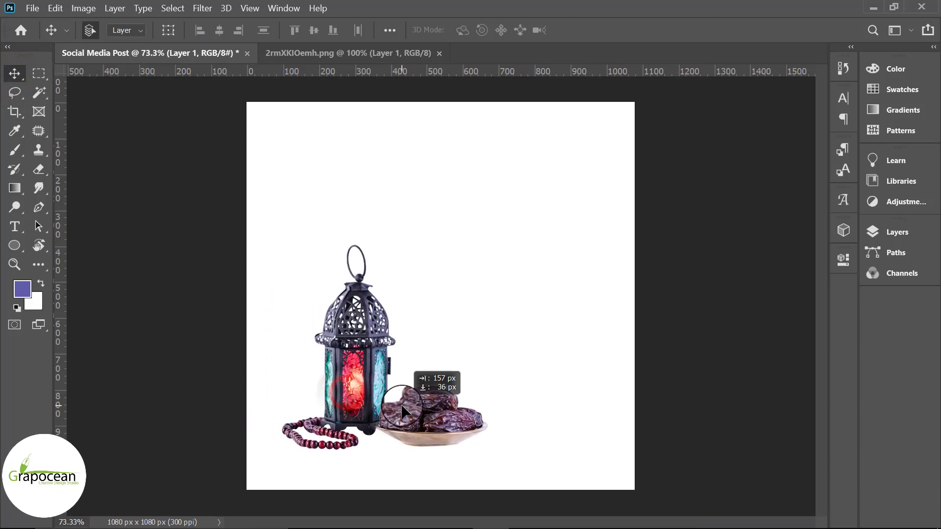
Enlarge the lantern image and draw a canvas-filling rectangle filled dark purple.
key(ctrl+t)
click(700, 28)
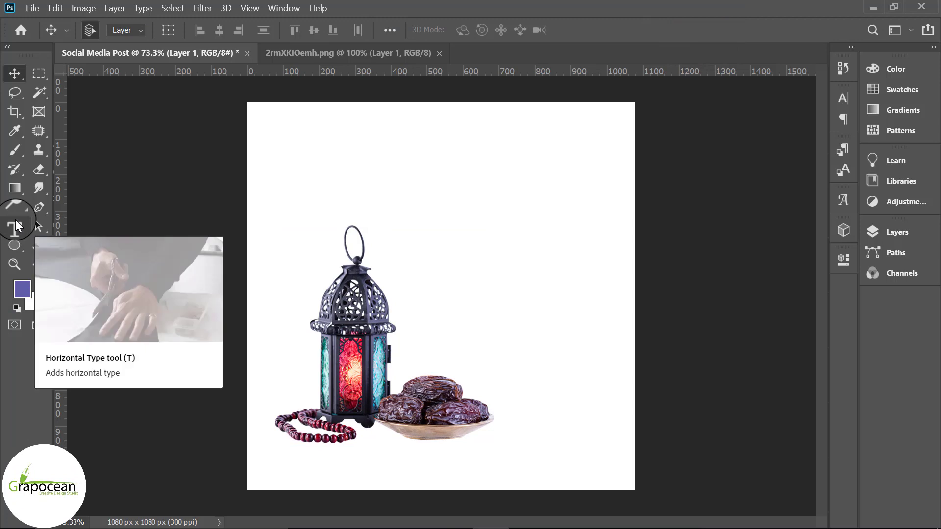
right_click(13, 246)
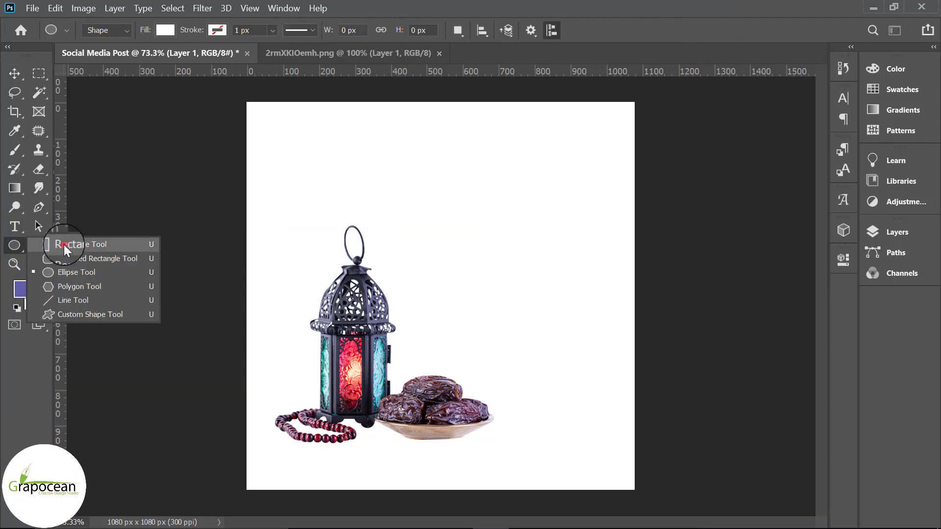
click(64, 245)
drag(244, 94, 654, 497)
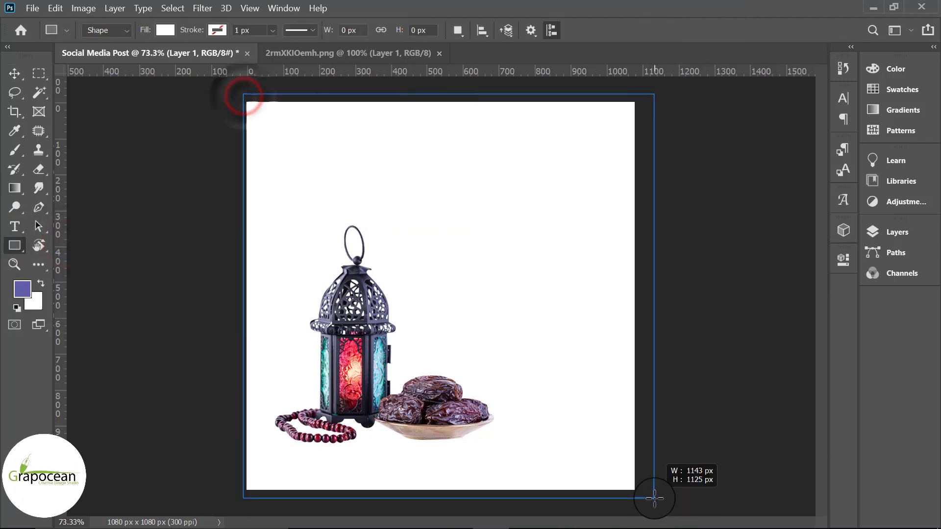
click(165, 30)
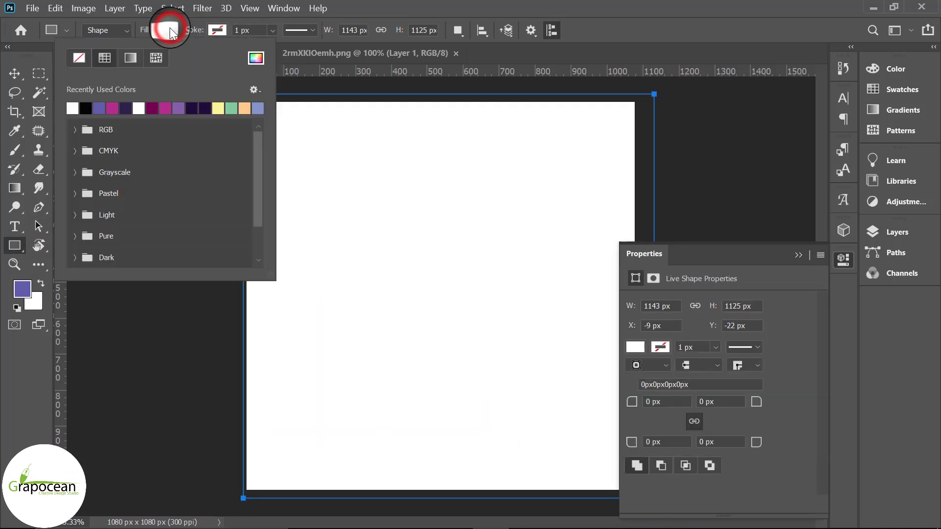
click(191, 108)
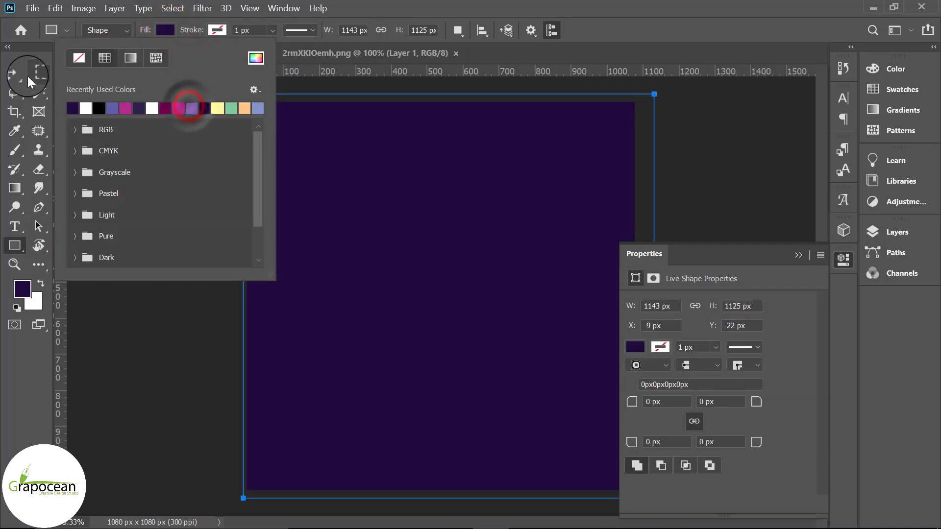
Move Layer 1 above Rectangle 1 so the lantern sits on the purple background.
click(14, 74)
click(798, 254)
click(911, 232)
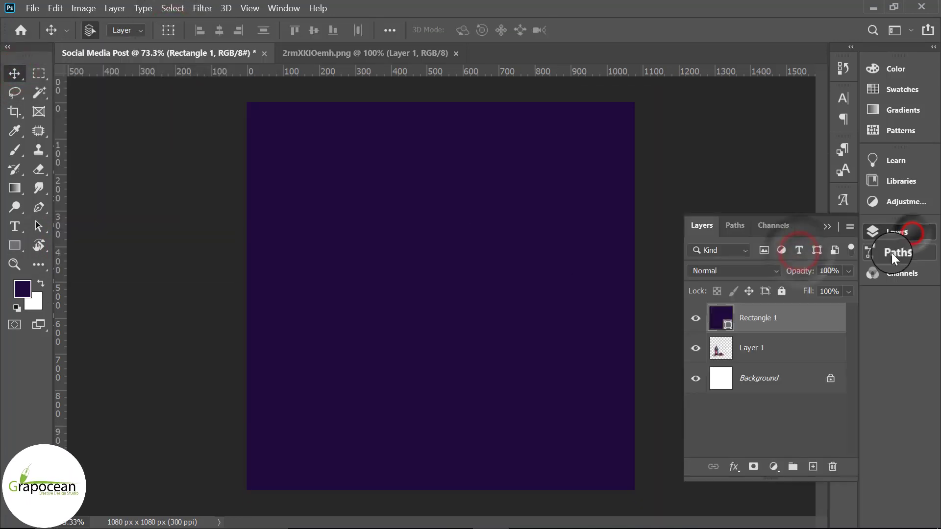
mouse_move(793, 347)
mouse_down()
mouse_move(793, 304)
mouse_move(791, 313)
mouse_up()
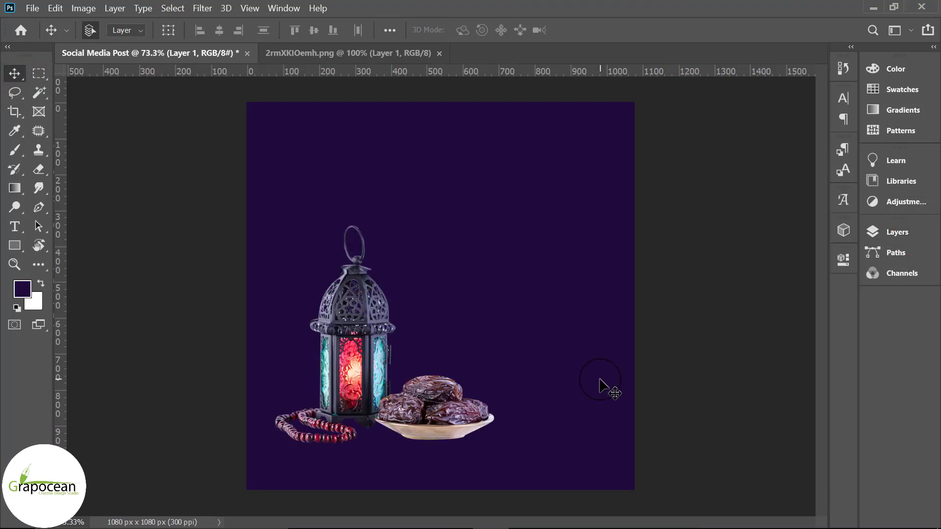
Draw a tall, thin rectangle bar running down the full canvas height.
key(ctrl+0)
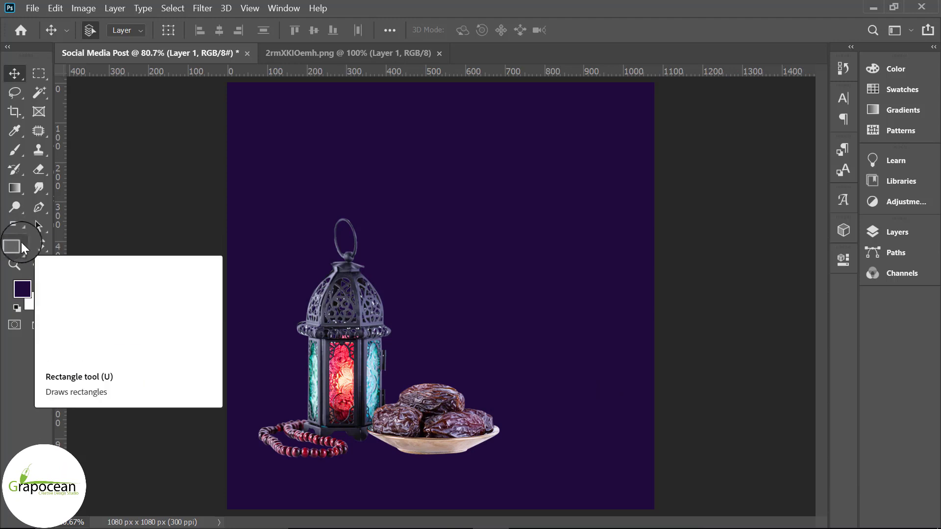
right_click(15, 245)
click(78, 248)
scroll(465, 323, down, 2)
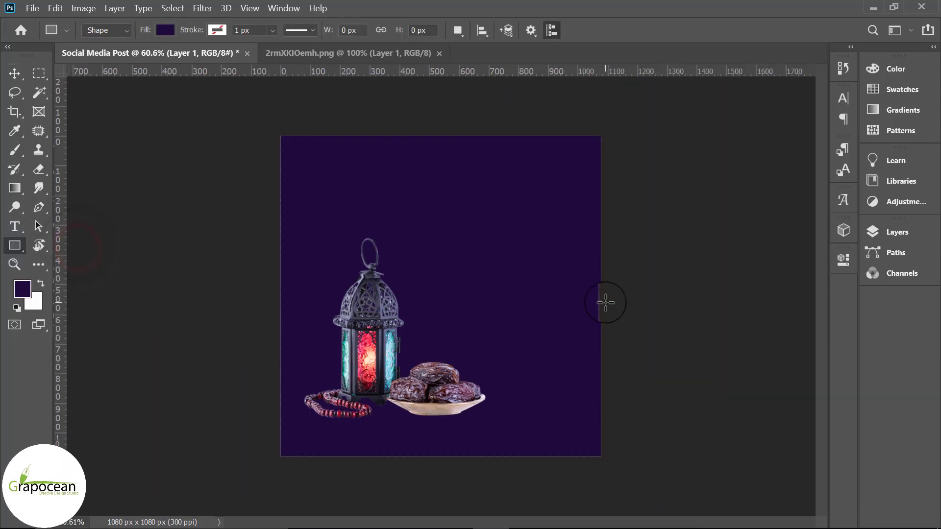
click(813, 466)
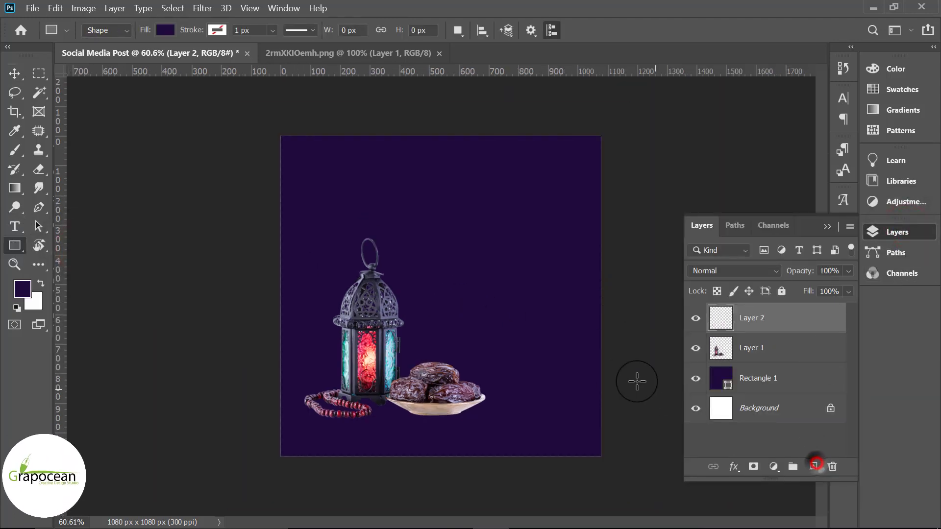
scroll(550, 345, up, 1)
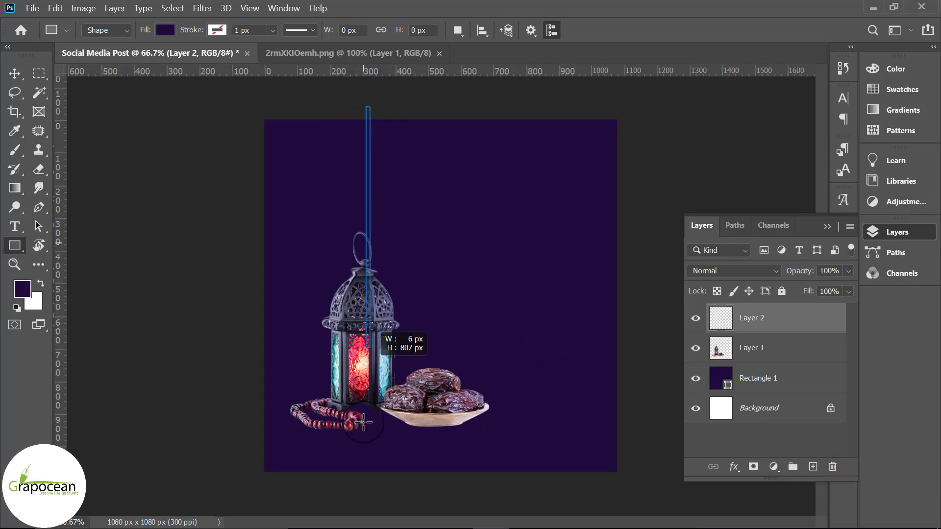
drag(363, 206, 361, 493)
Move Rectangle 2 below Layer 1 and fill it white.
click(799, 255)
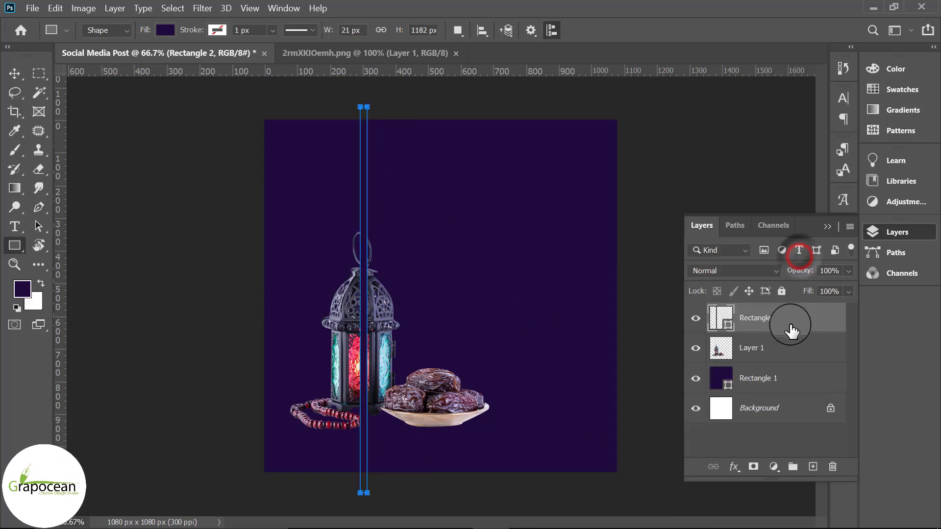
drag(788, 326, 742, 372)
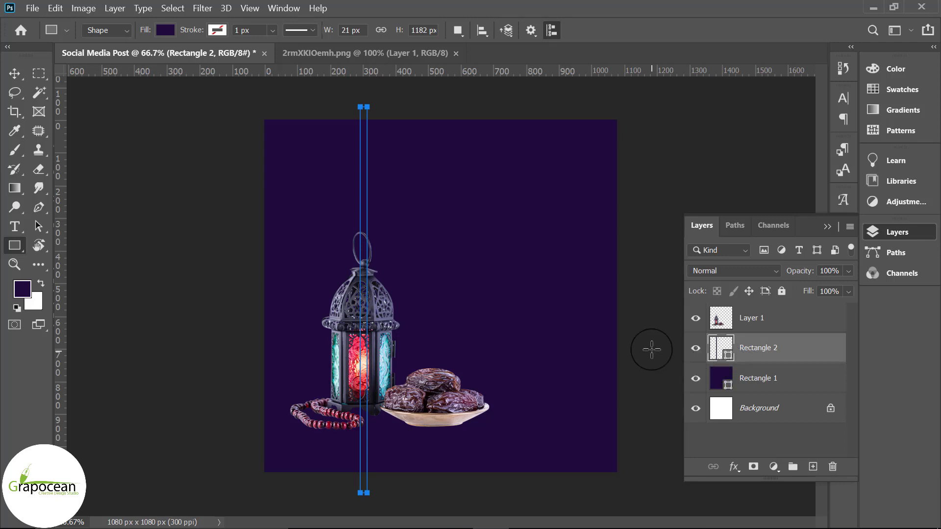
click(164, 29)
click(88, 107)
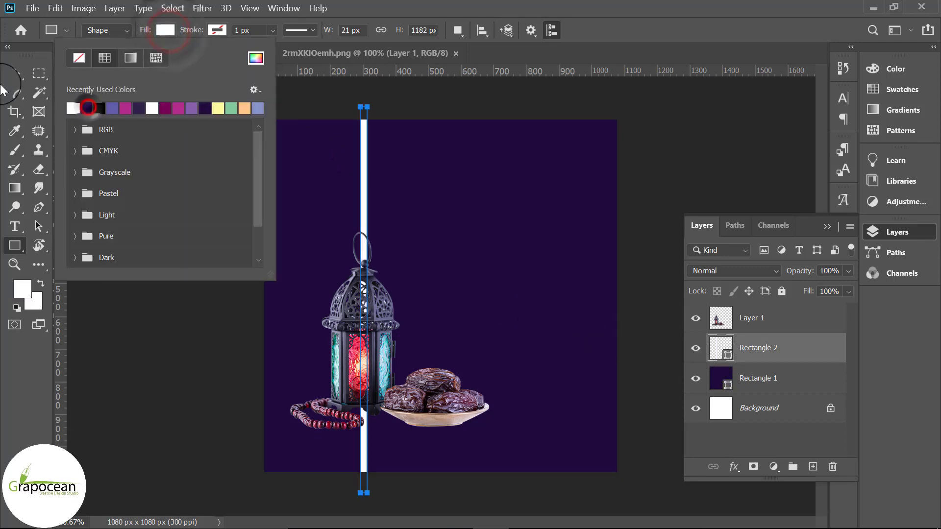
click(14, 72)
scroll(368, 190, up, 3)
Duplicate the white bar leftward into several evenly spaced stripes.
mouse_move(367, 192)
mouse_down()
mouse_move(336, 193)
mouse_move(345, 193)
mouse_move(336, 210)
mouse_move(244, 217)
mouse_move(203, 239)
mouse_move(210, 227)
mouse_up()
scroll(342, 195, up, 2)
scroll(336, 206, up, 2)
scroll(399, 320, down, 3)
scroll(410, 328, down, 2)
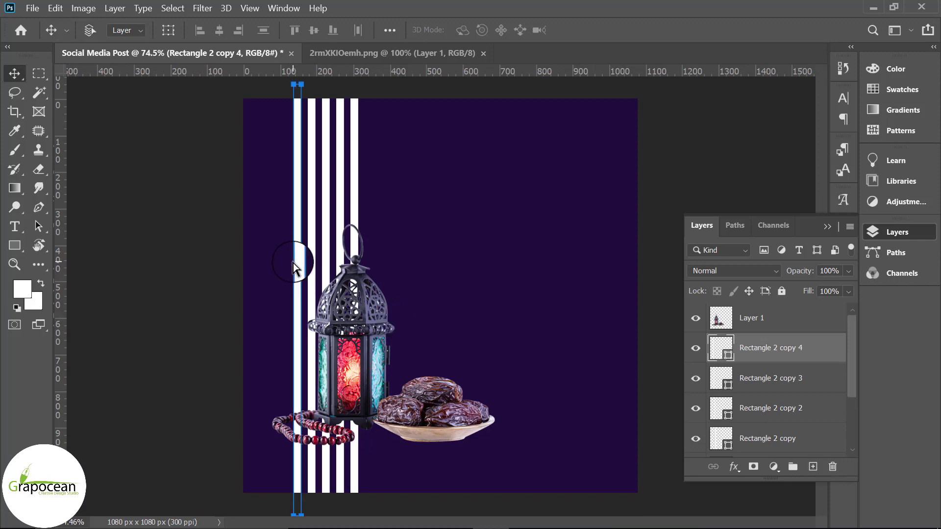
scroll(293, 267, up, 2)
drag(284, 267, 258, 269)
scroll(532, 304, down, 2)
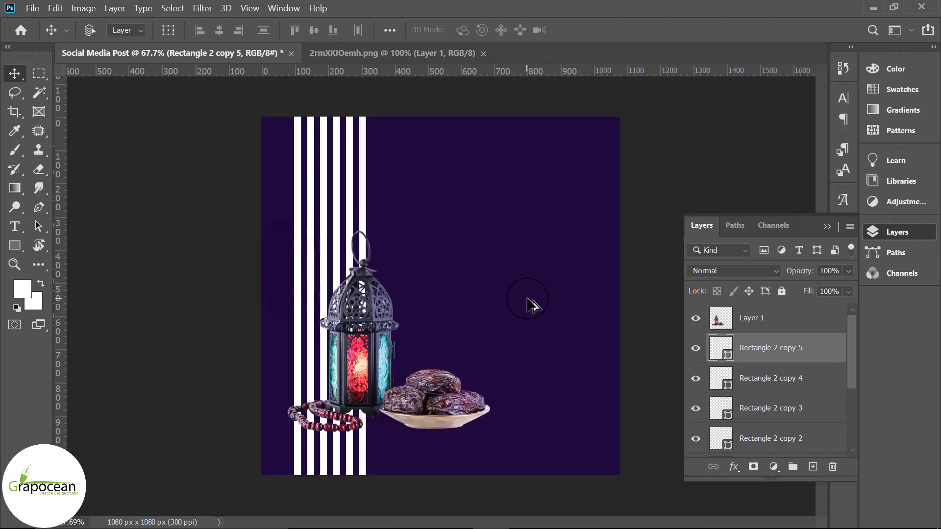
scroll(532, 303, down, 2)
scroll(441, 284, up, 2)
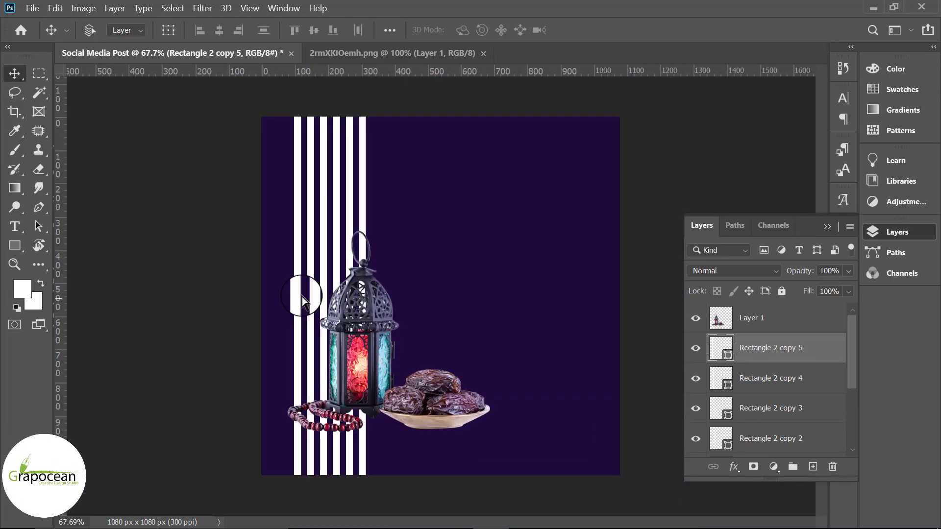
scroll(392, 284, up, 2)
drag(270, 287, 231, 297)
scroll(248, 279, up, 3)
scroll(284, 288, down, 6)
Select all stripe layers, duplicate the group to the right with even spacing, and reselect them.
drag(733, 382, 788, 362)
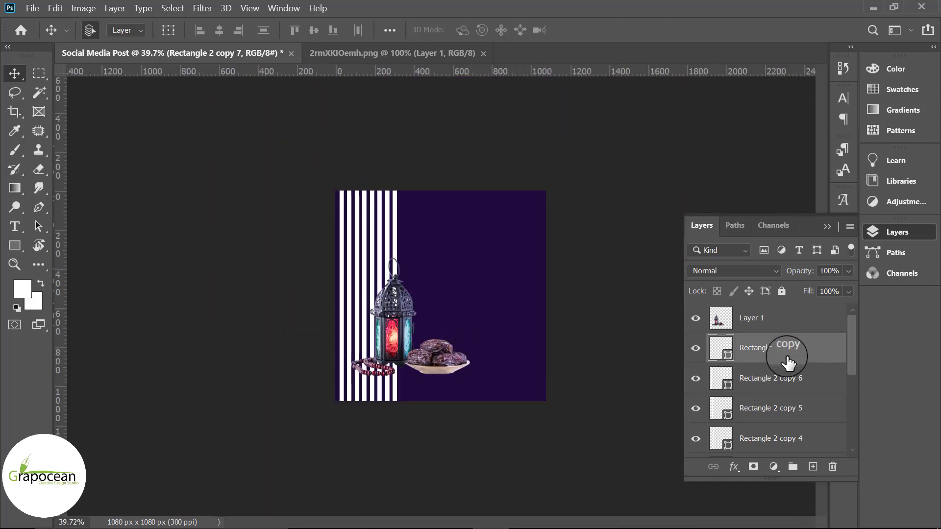
scroll(792, 375, down, 3)
shift+click(791, 411)
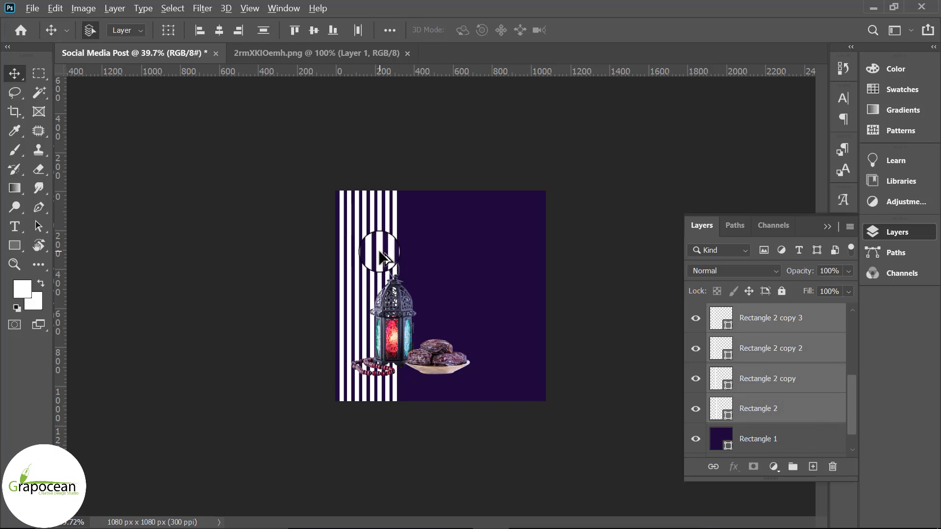
mouse_move(385, 257)
mouse_down()
mouse_move(535, 264)
mouse_move(406, 258)
mouse_up()
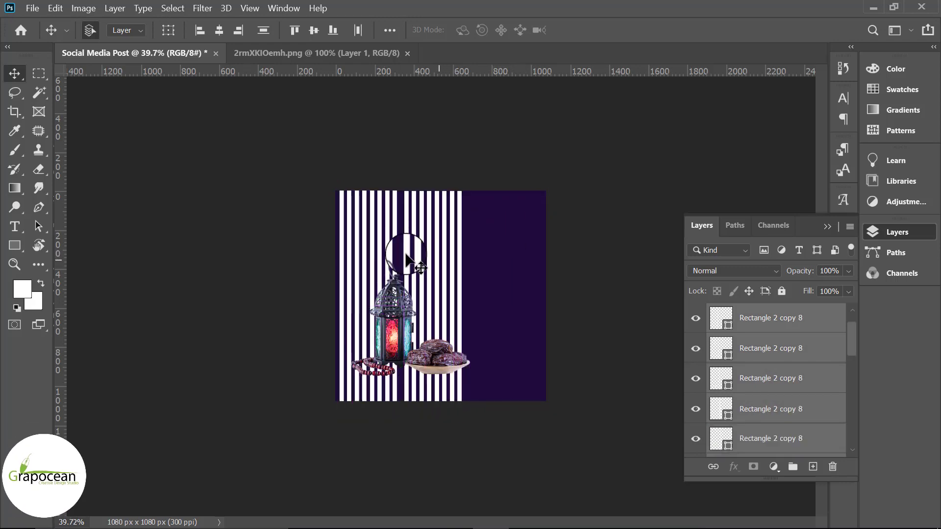
scroll(405, 258, up, 3)
scroll(392, 235, up, 3)
mouse_move(368, 226)
mouse_down()
mouse_move(346, 230)
mouse_move(346, 220)
mouse_up()
scroll(609, 437, down, 5)
scroll(605, 431, down, 1)
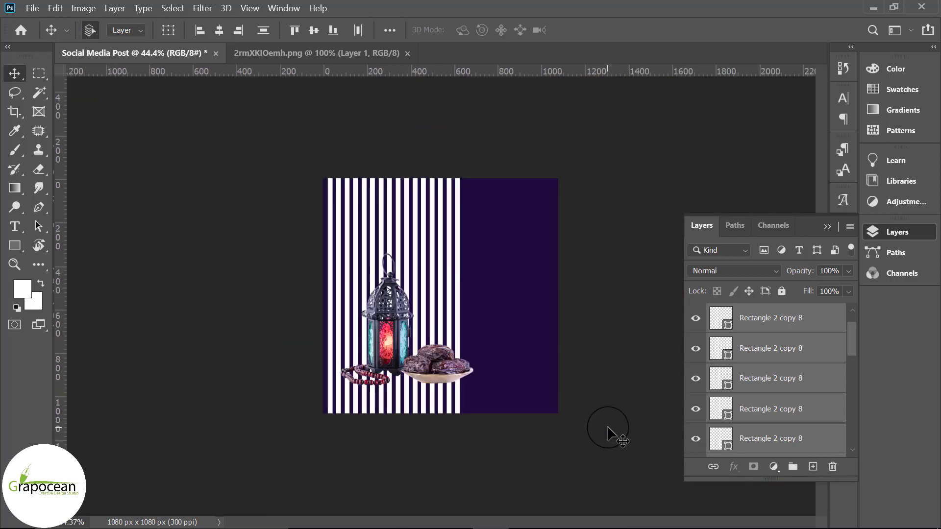
scroll(791, 402, down, 2)
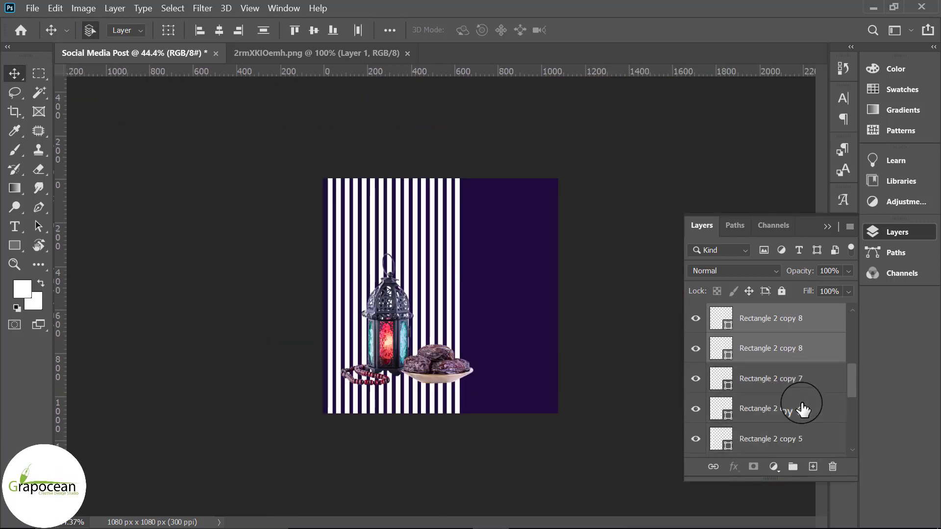
scroll(802, 409, up, 3)
click(775, 349)
scroll(784, 358, down, 1)
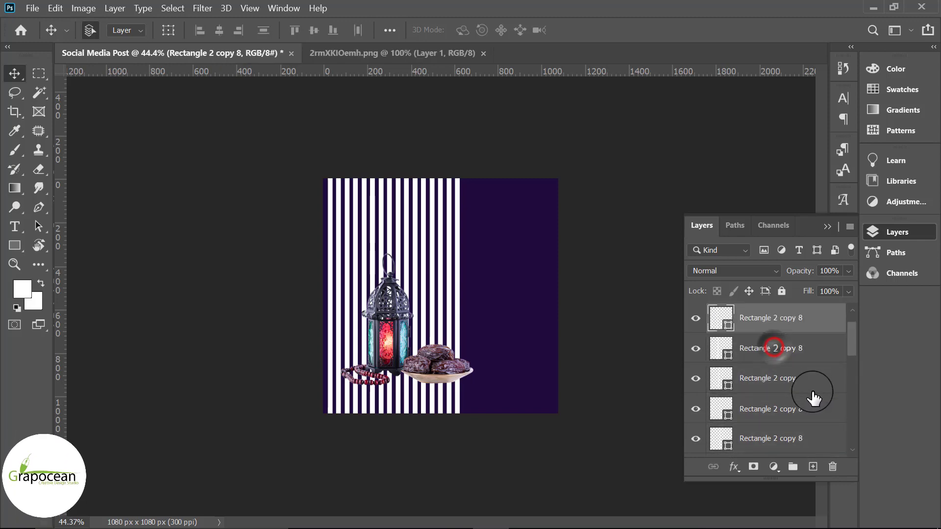
scroll(813, 398, down, 2)
scroll(811, 399, down, 2)
Convert the selected stripe layers into one smart object and lower its opacity to 8%.
shift+click(794, 381)
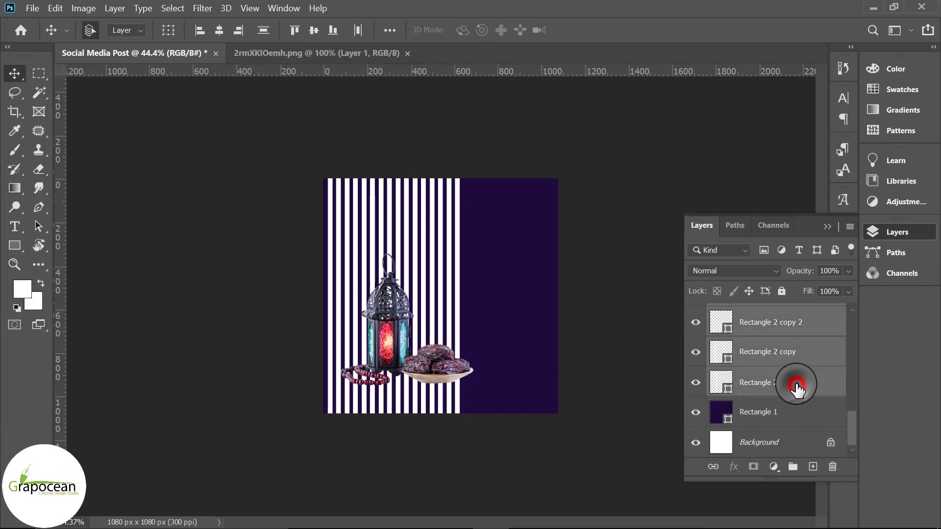
right_click(796, 383)
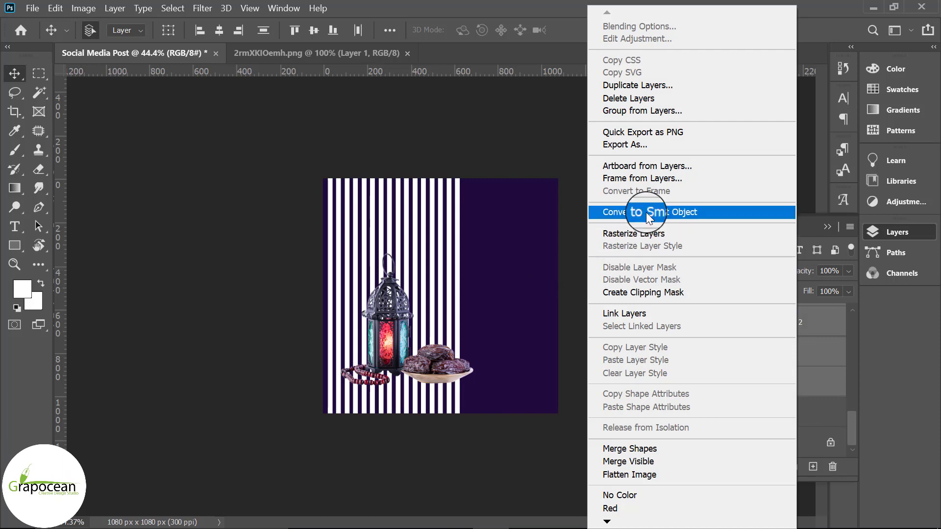
click(642, 212)
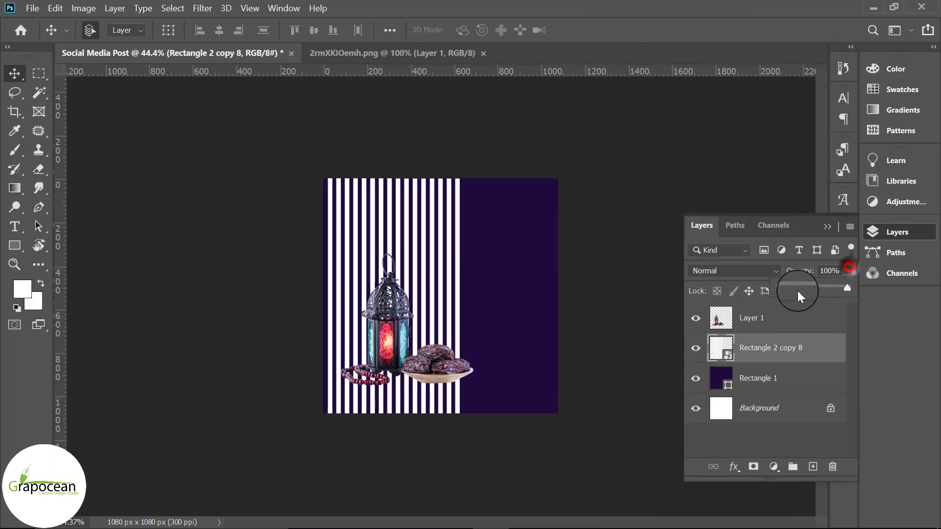
click(790, 289)
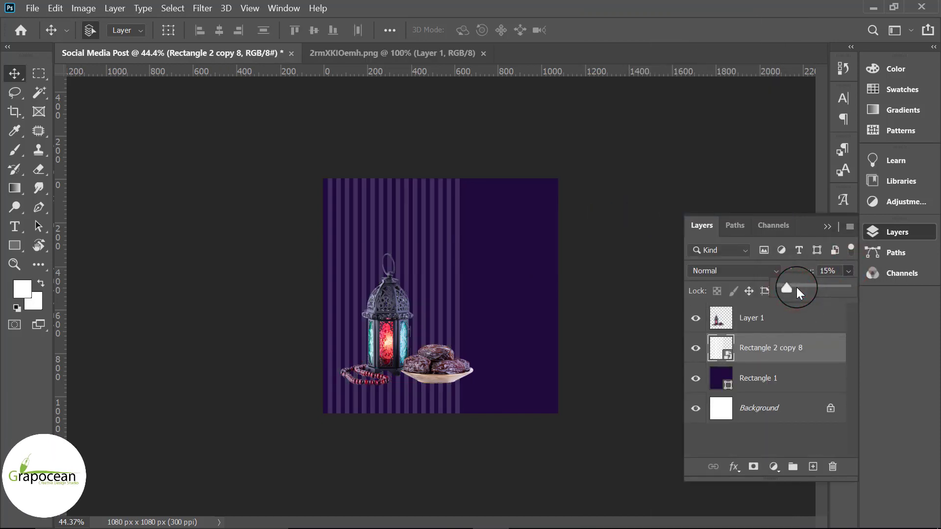
drag(786, 287, 789, 288)
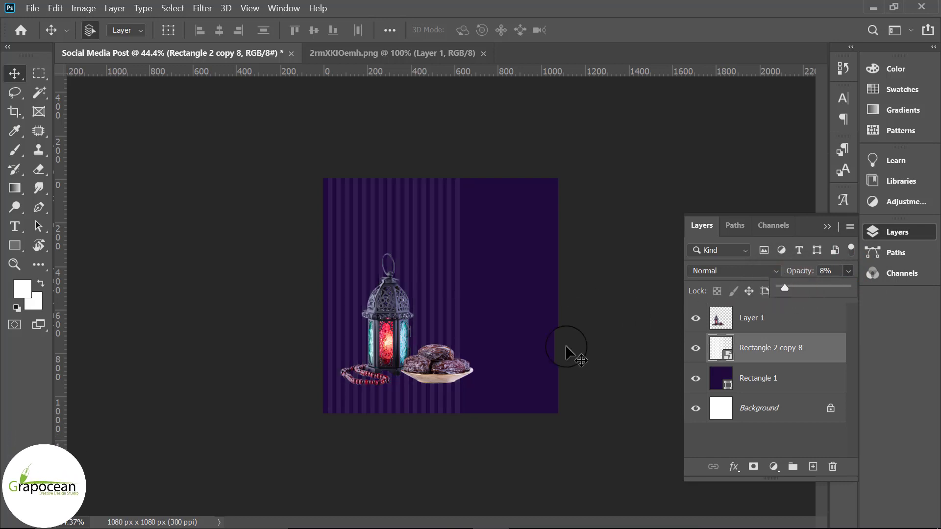
scroll(458, 293, down, 2)
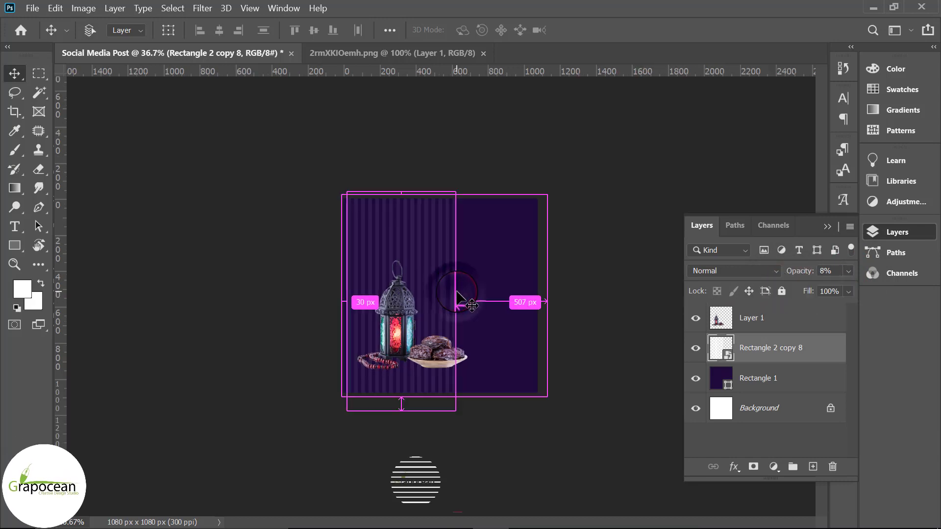
Rotate the stripes -45° into the bottom-left corner and place a copy top-right.
key(ctrl+t)
drag(519, 422, 651, 389)
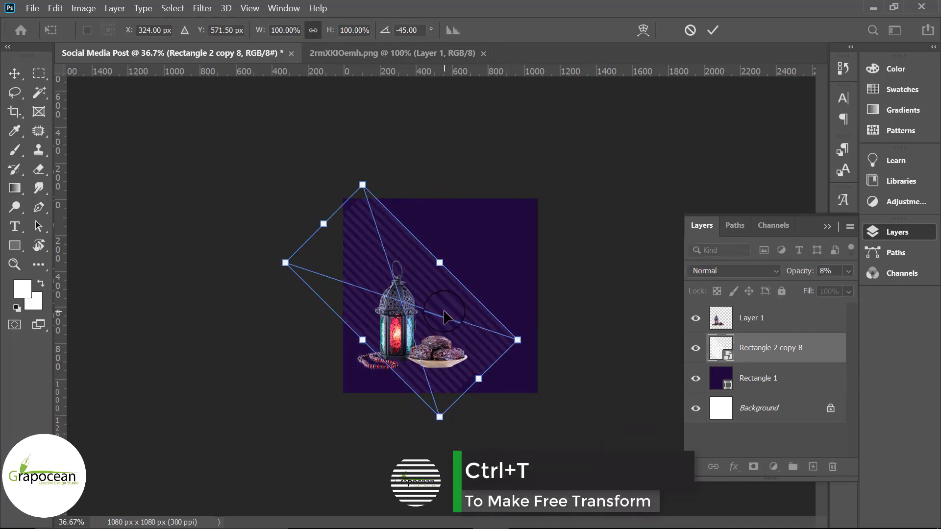
drag(445, 316, 398, 366)
click(712, 30)
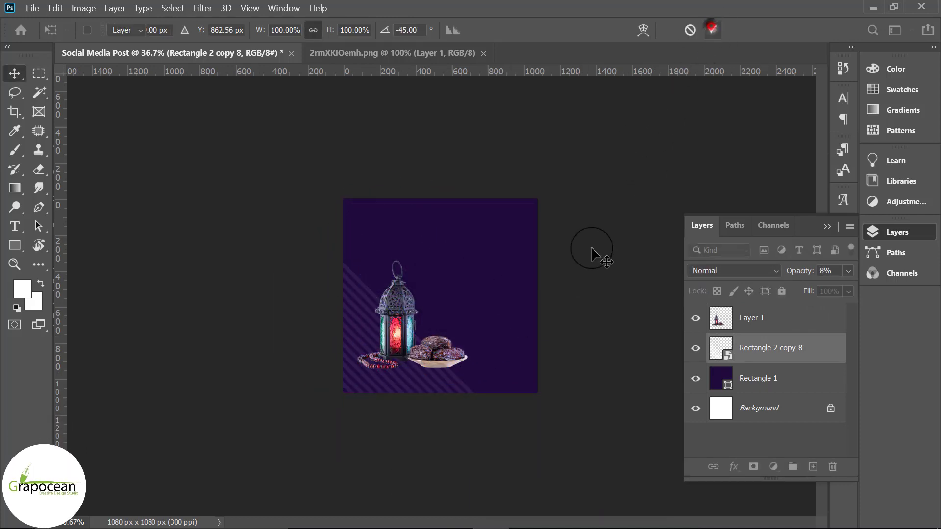
scroll(453, 394, up, 2)
mouse_move(445, 407)
mouse_down()
mouse_move(579, 264)
mouse_move(630, 231)
mouse_move(661, 238)
mouse_move(664, 226)
mouse_up()
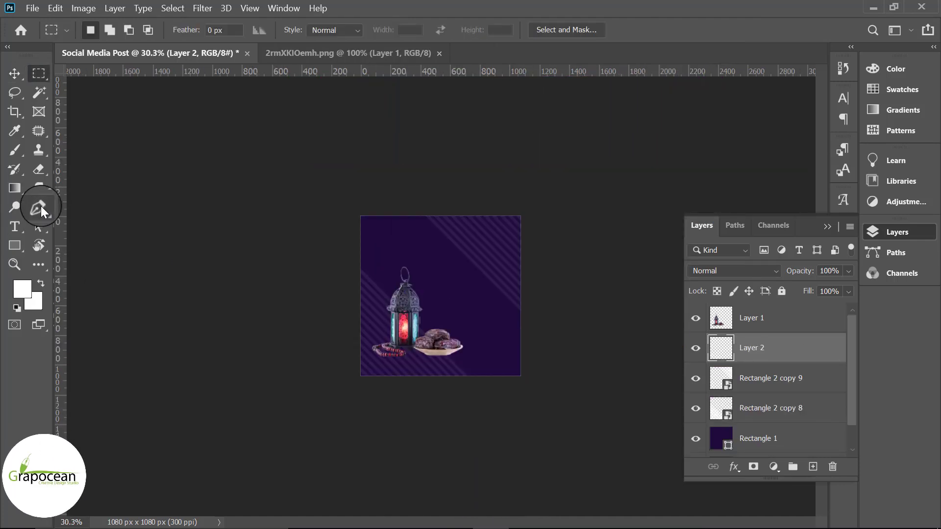
Draw a closed curved pen path from the top edge past the lantern and load it as a selection.
click(38, 207)
scroll(531, 340, up, 1)
scroll(523, 196, up, 1)
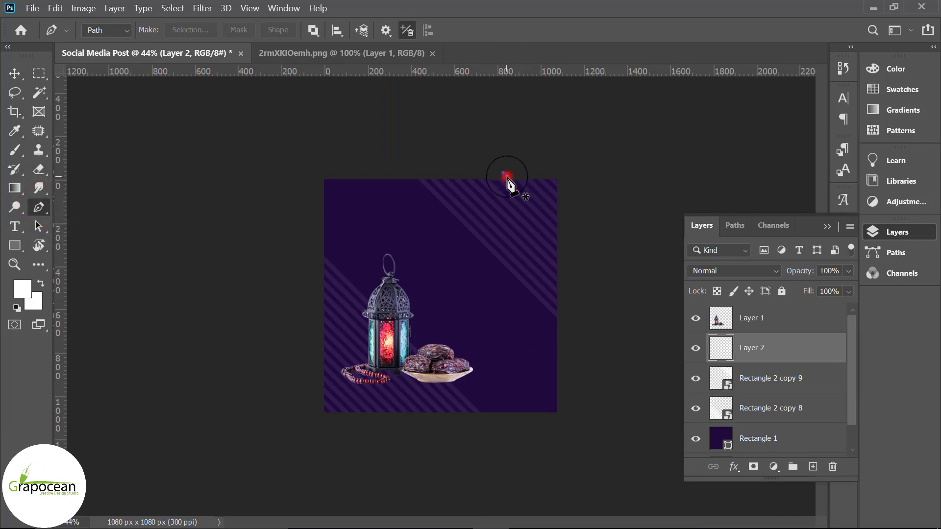
click(506, 175)
drag(477, 295, 368, 327)
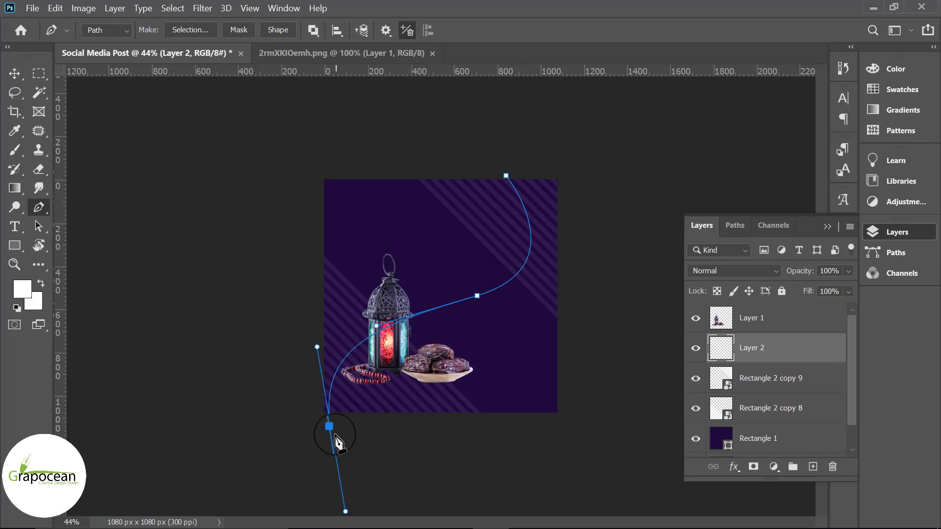
click(331, 429)
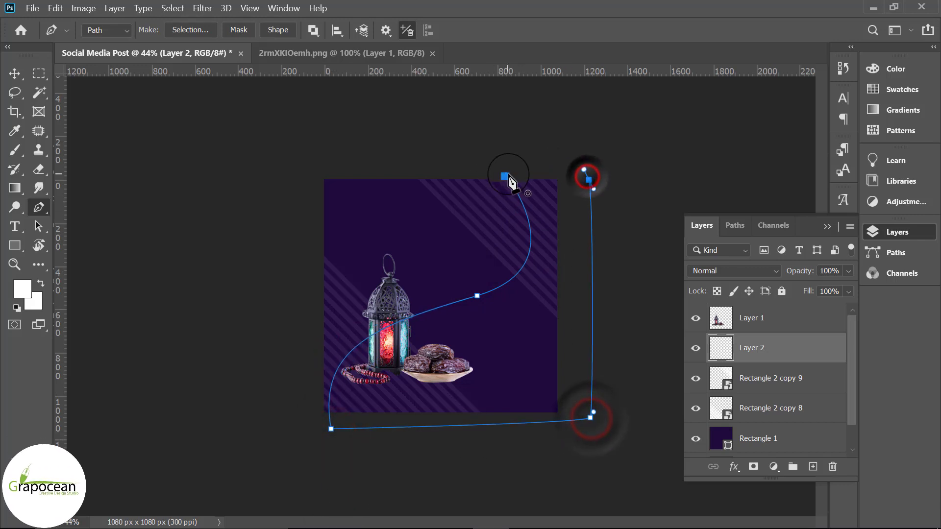
click(505, 176)
key(ctrl+Return)
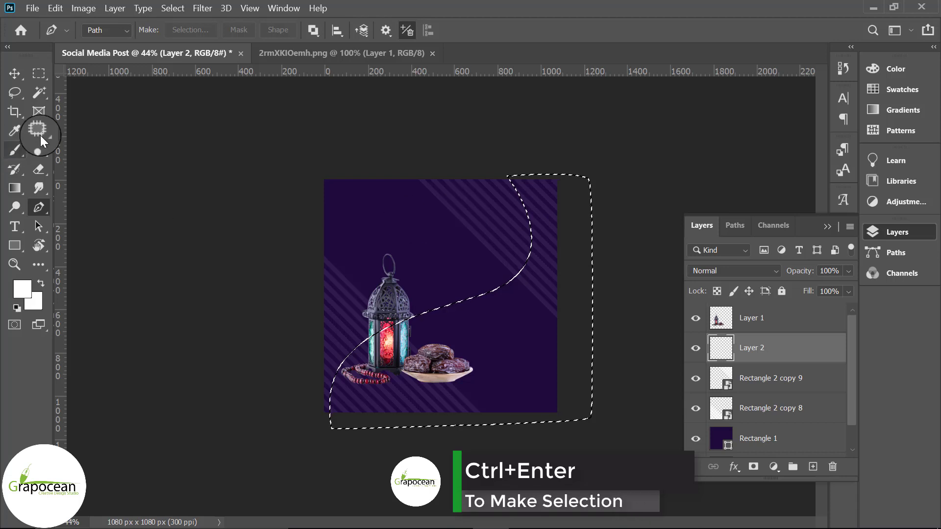
Paint a soft white glow along the curved selection edge on Layer 2, then deselect.
click(16, 150)
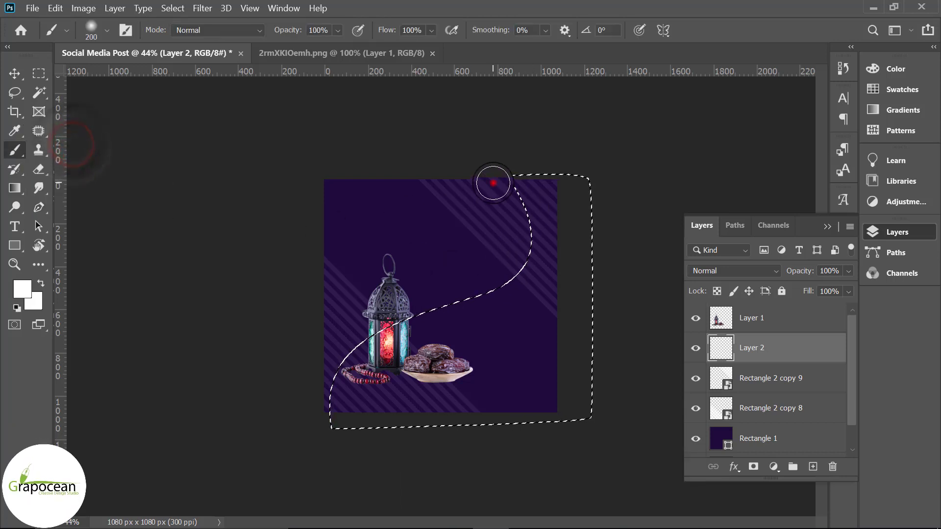
mouse_move(509, 214)
mouse_down()
mouse_move(506, 253)
mouse_move(325, 399)
mouse_move(328, 411)
mouse_up()
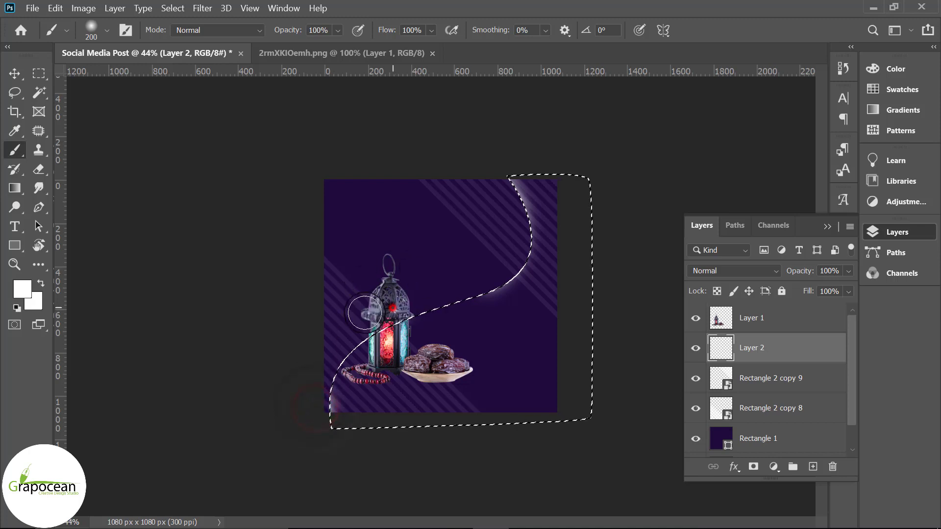
drag(379, 320, 313, 368)
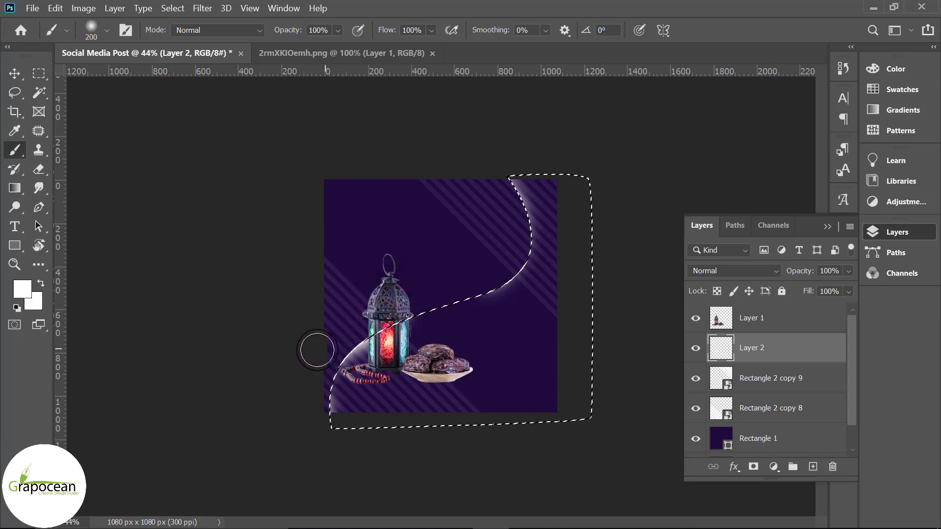
click(39, 93)
key(ctrl+d)
key(v)
scroll(499, 441, up, 2)
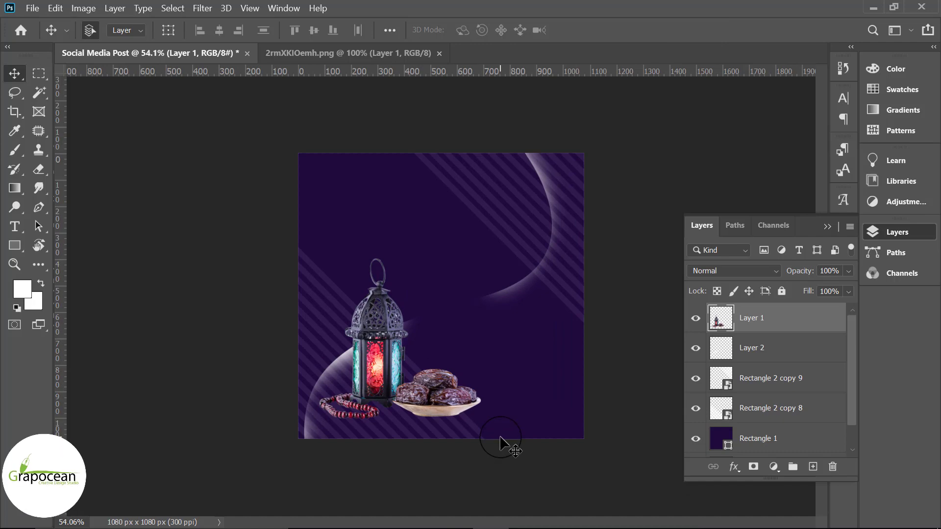
scroll(453, 441, up, 3)
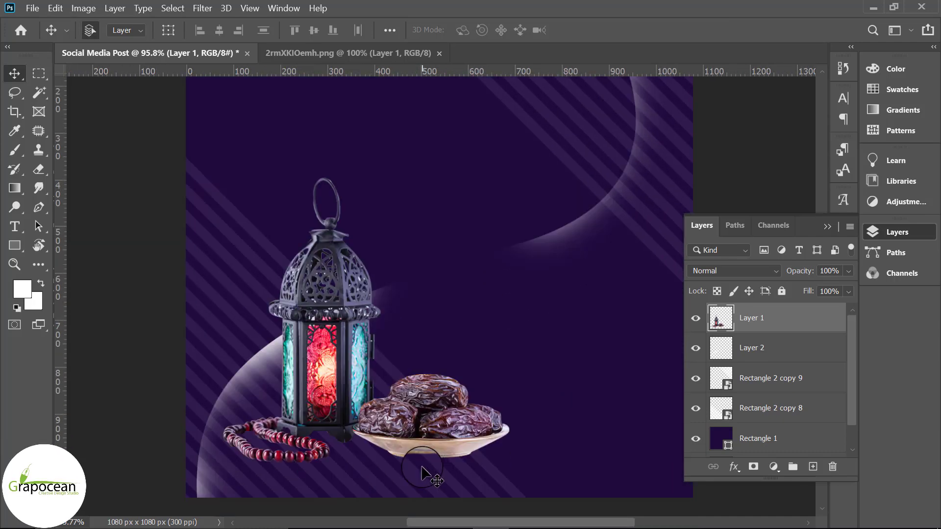
scroll(431, 451, up, 3)
Add a new Layer 3 and set the brush colour to near-black sampled from the lantern base.
click(765, 352)
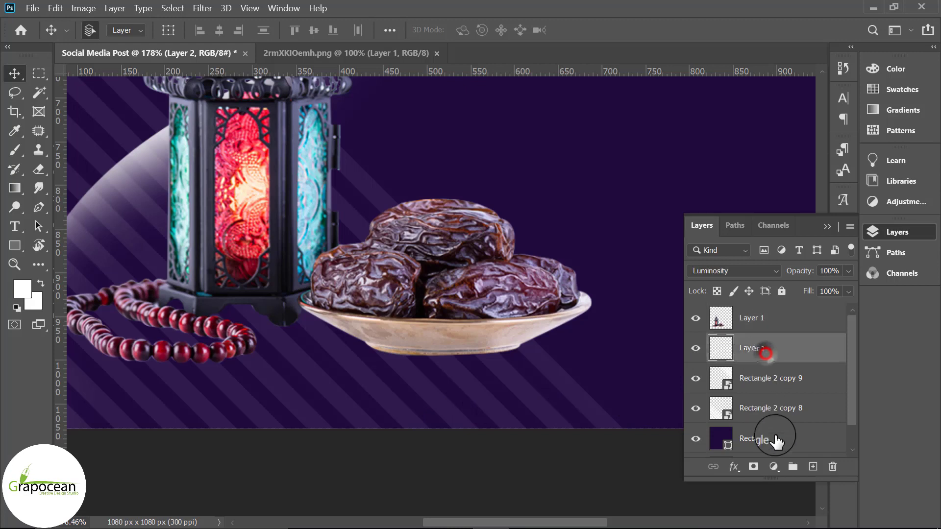
click(815, 467)
right_click(14, 150)
click(74, 150)
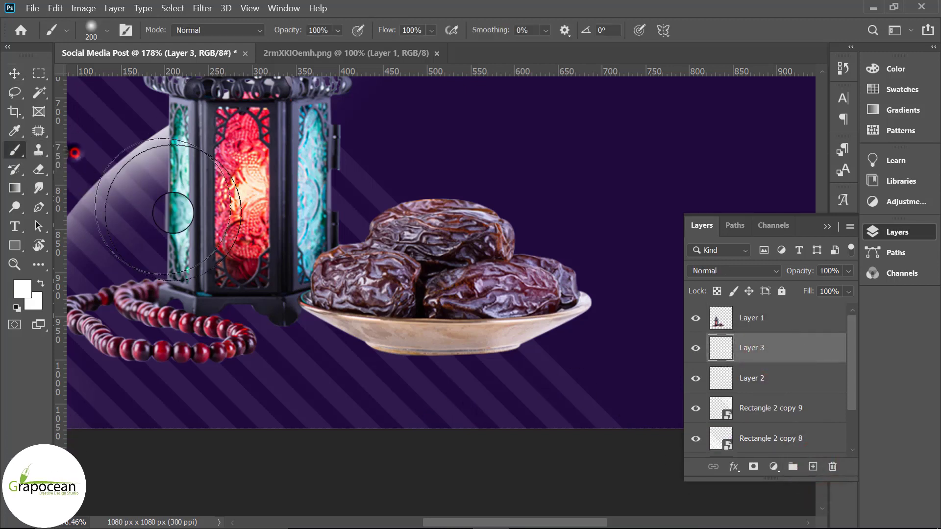
alt+click(207, 201)
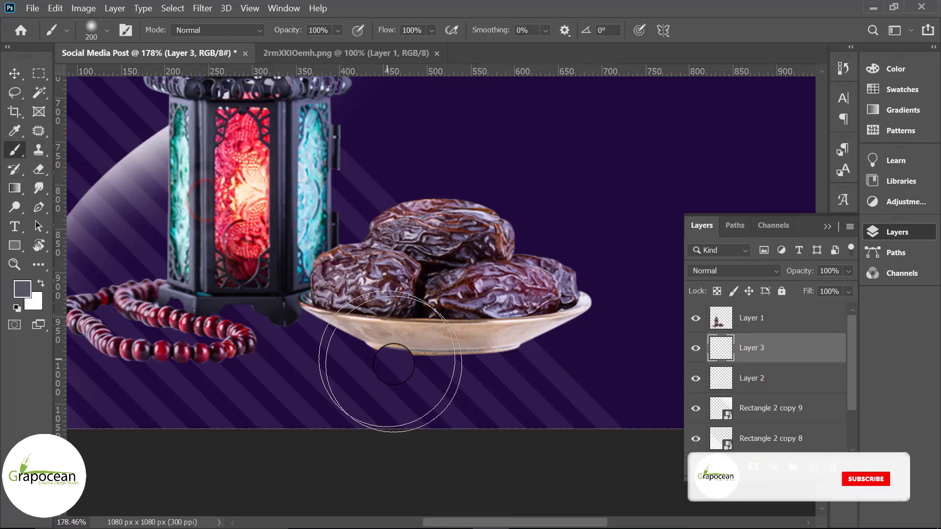
drag(412, 325, 442, 324)
click(22, 289)
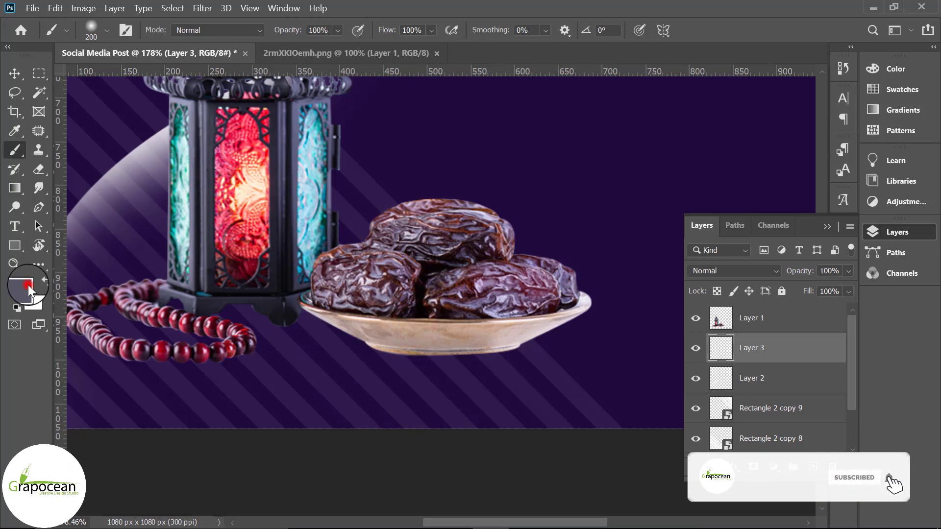
click(245, 294)
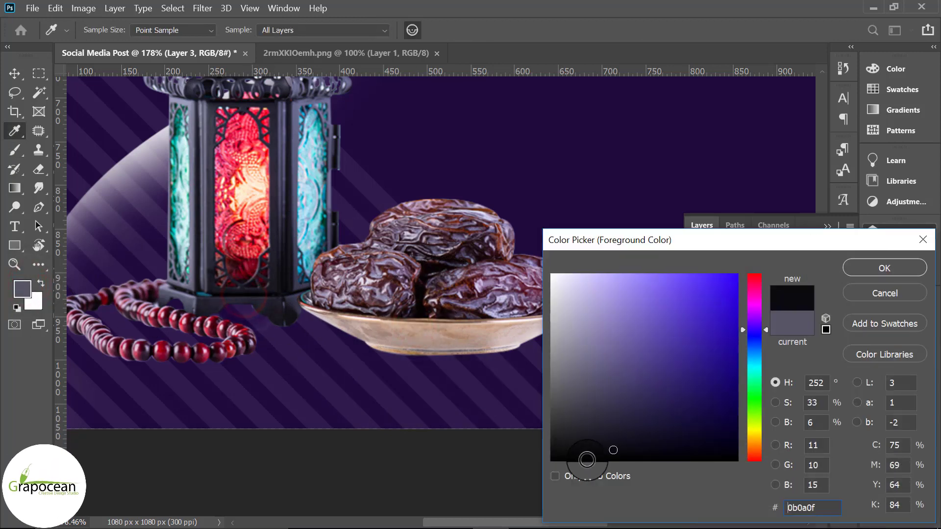
click(884, 268)
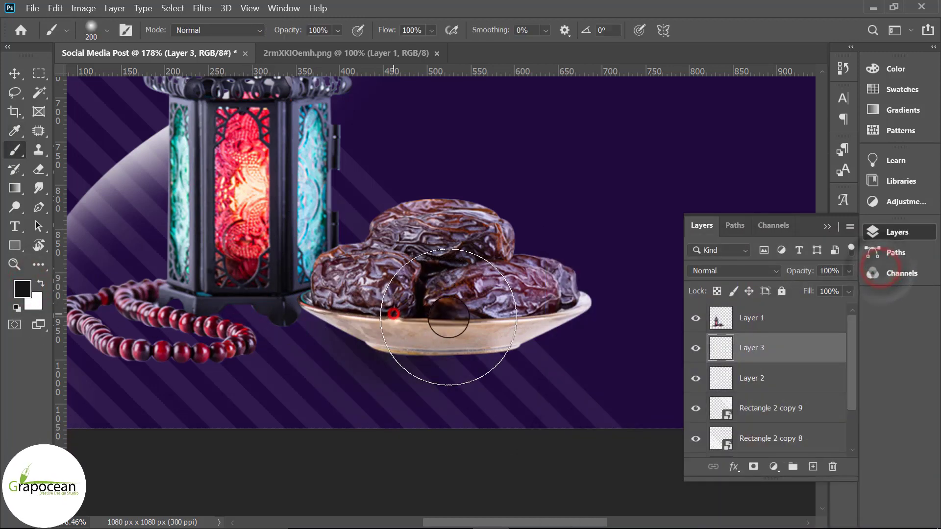
Paint soft shadows with a smaller brush beneath the plate and the lantern base.
key(bracketleft)
key(bracketleft)
key(bracketleft)
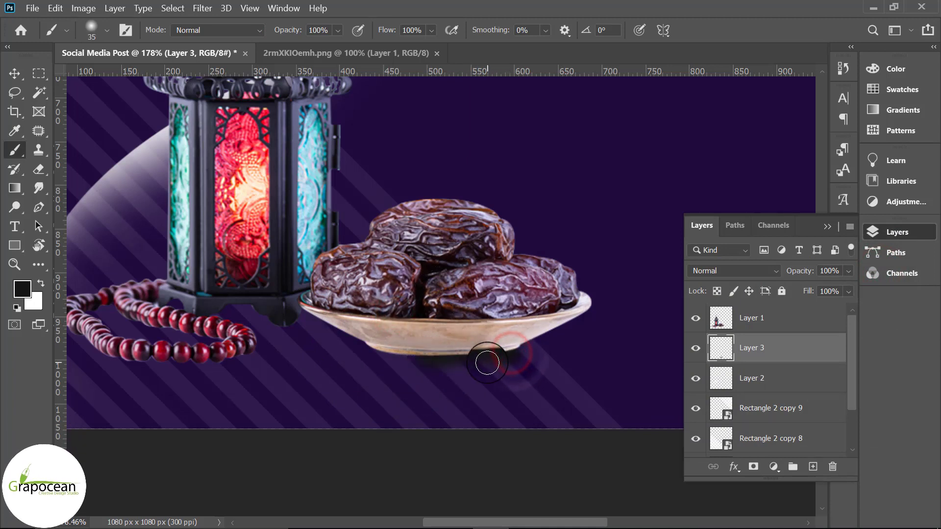
alt+right_click(483, 360)
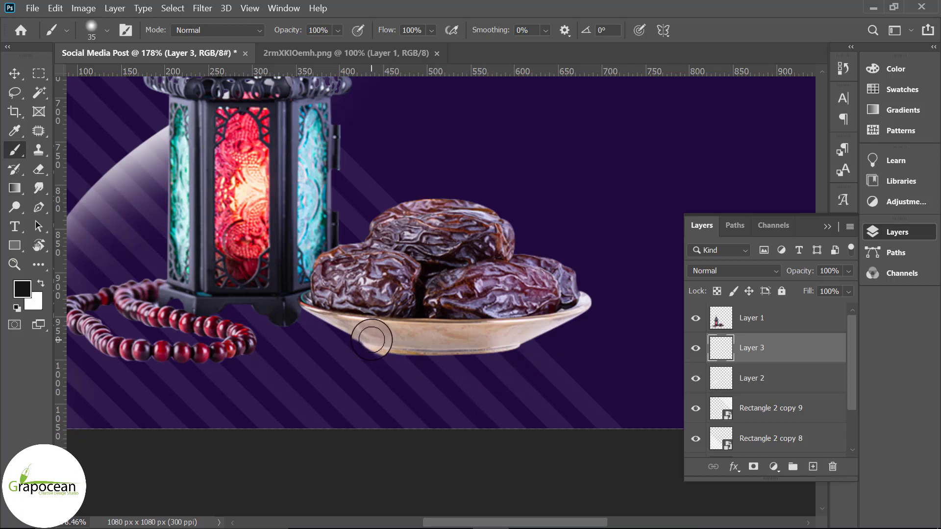
drag(394, 345, 491, 345)
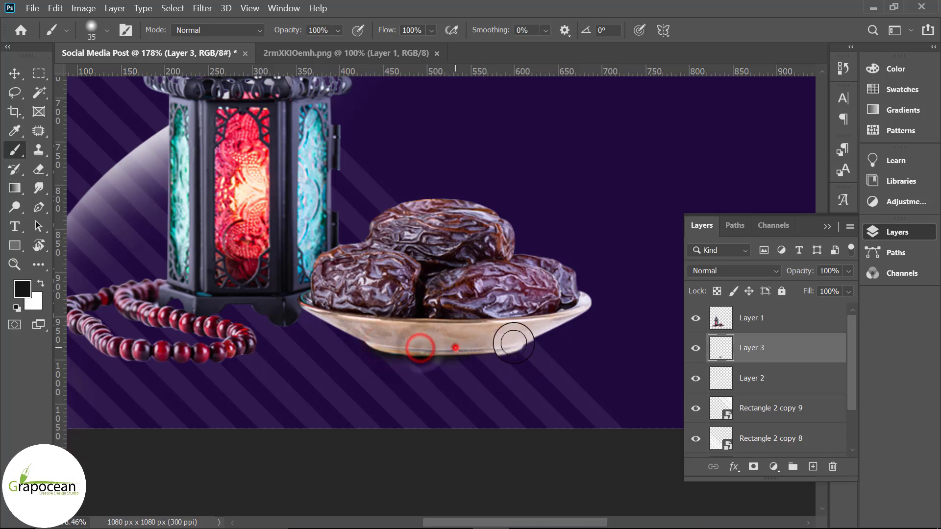
drag(276, 308, 275, 318)
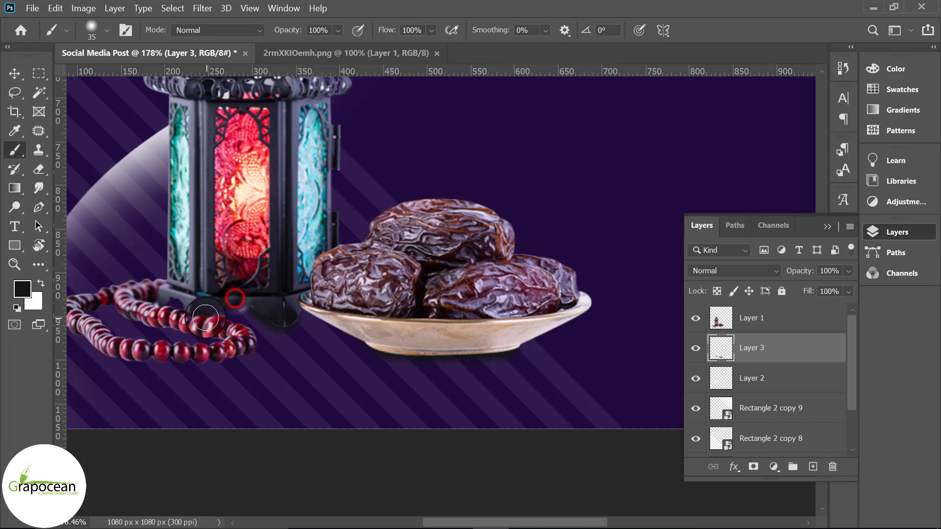
drag(205, 317, 164, 295)
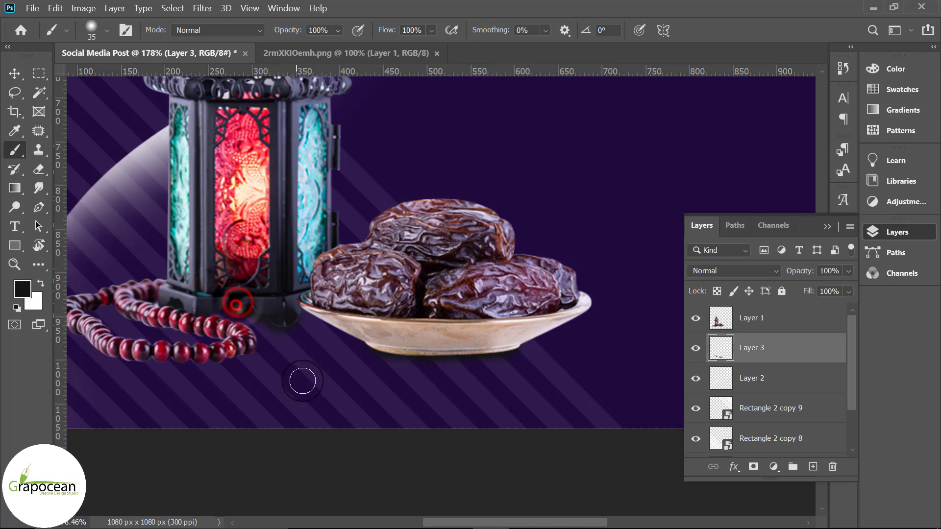
scroll(302, 381, down, 3)
scroll(357, 409, down, 2)
scroll(383, 407, up, 5)
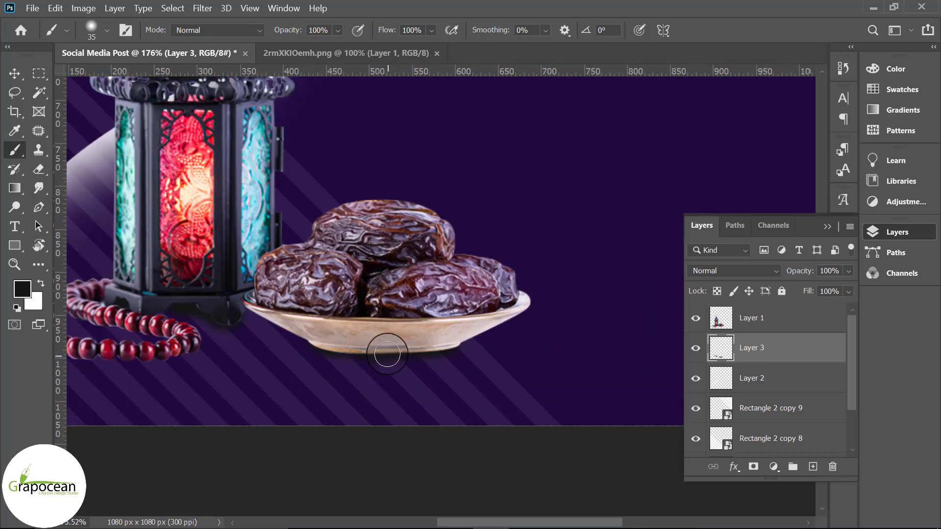
Lower brush opacity to 69% and paint darker shadows under the dates bowl and lantern.
drag(292, 36, 264, 28)
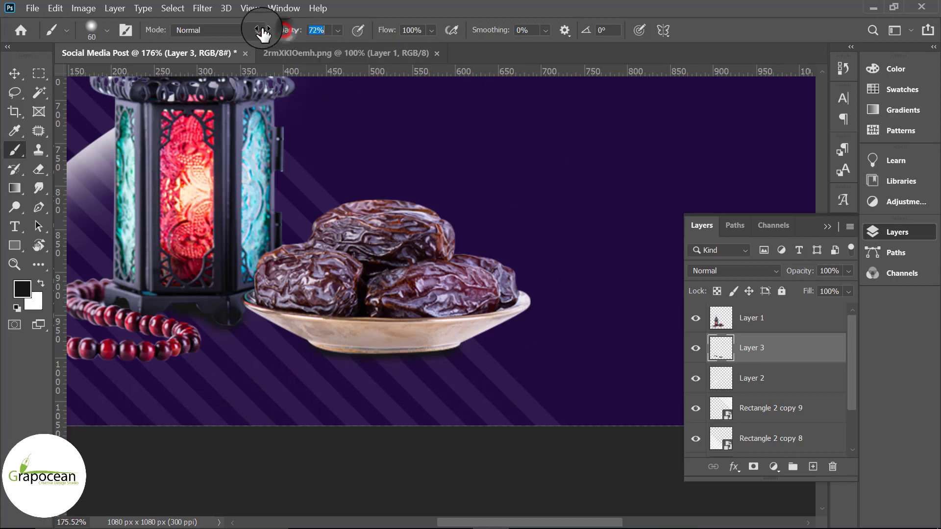
drag(355, 346, 408, 344)
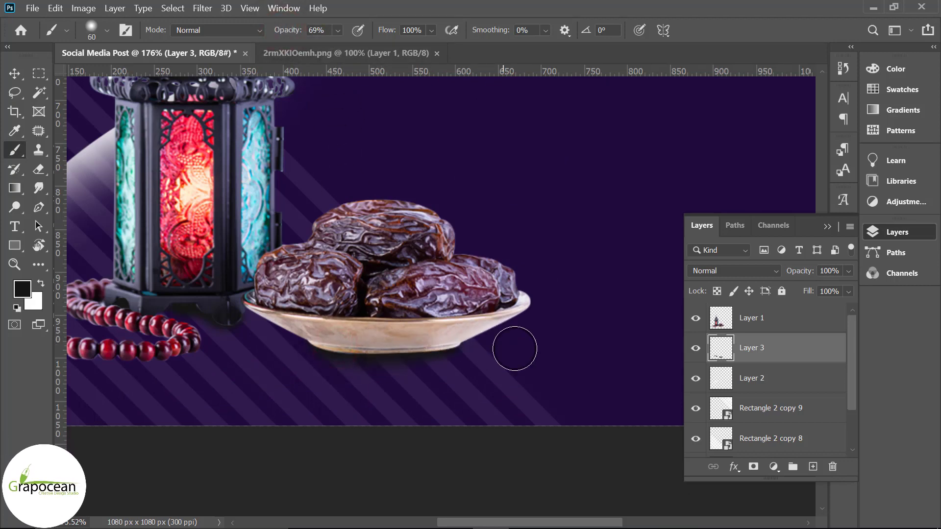
scroll(519, 410, down, 3)
scroll(555, 432, down, 3)
scroll(357, 483, up, 5)
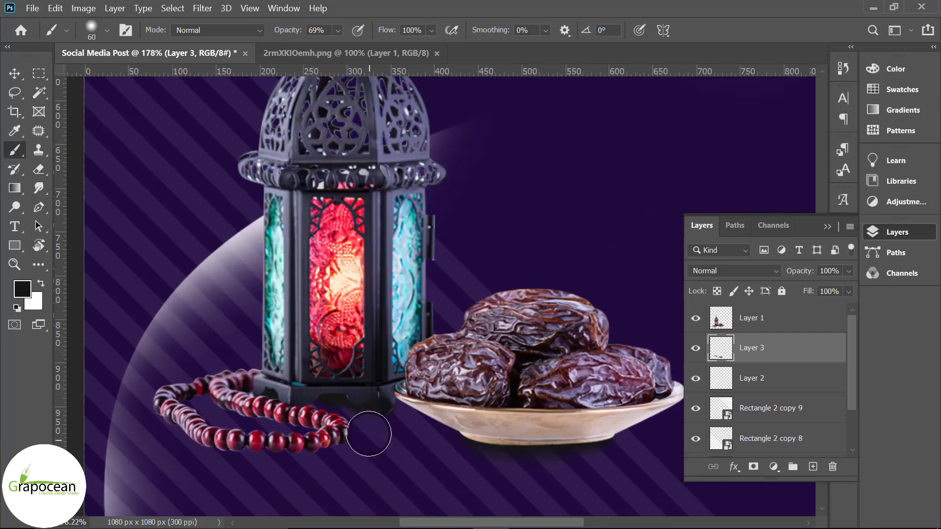
drag(379, 414, 389, 416)
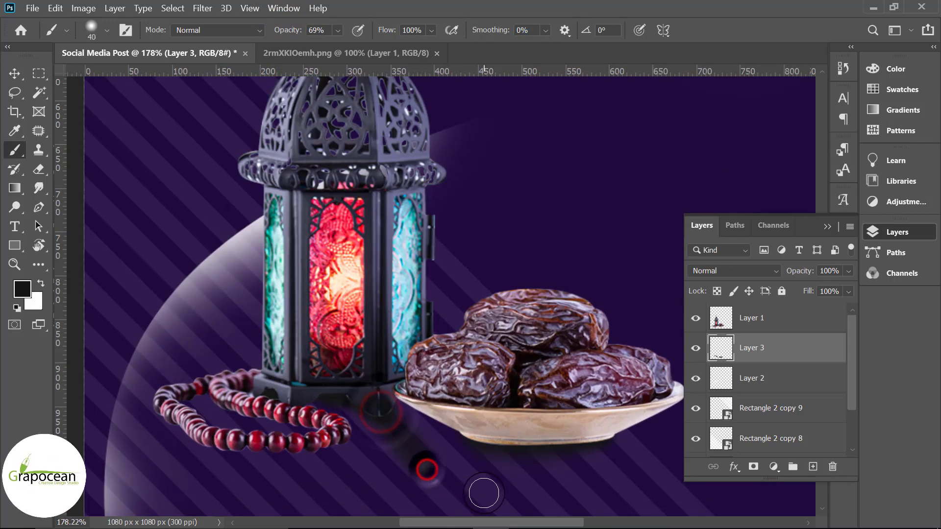
drag(426, 470, 463, 491)
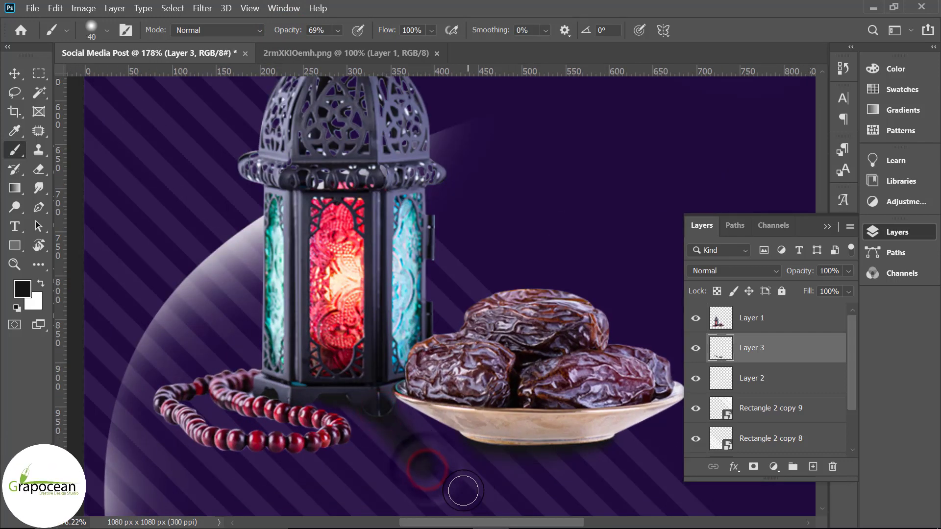
Mask Layer 3 and paint out the stray shadow below the plate overlapping the prayer beads.
click(752, 471)
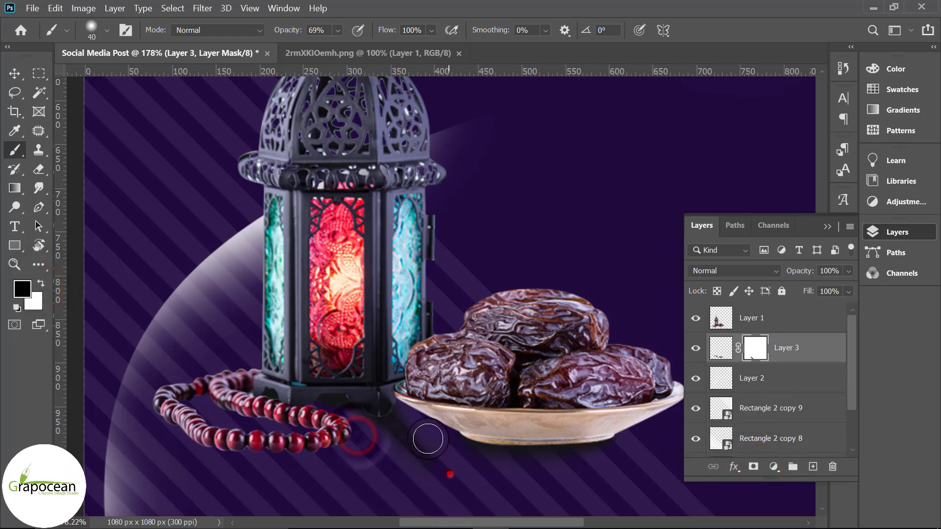
drag(431, 436, 453, 463)
scroll(460, 475, down, 3)
scroll(490, 485, down, 3)
scroll(514, 499, down, 1)
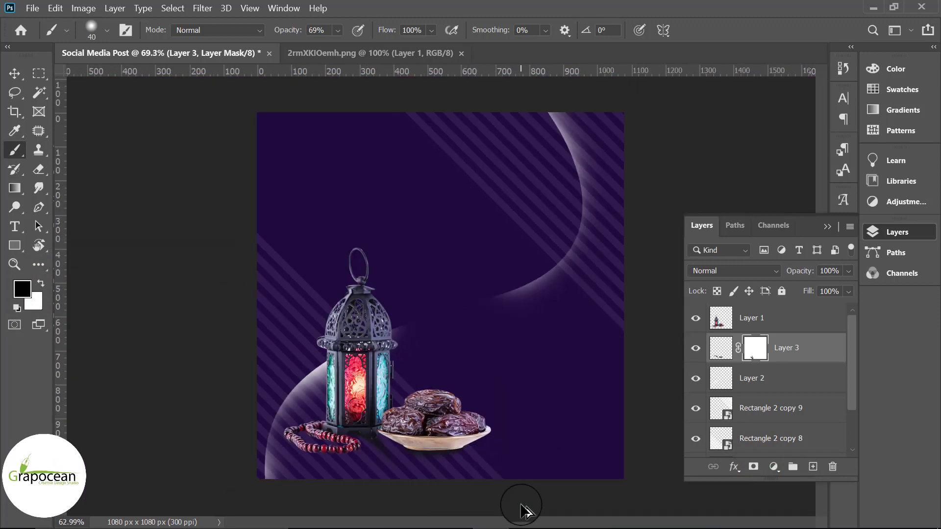
scroll(392, 495, up, 2)
scroll(299, 490, up, 1)
scroll(343, 480, up, 3)
scroll(411, 455, up, 2)
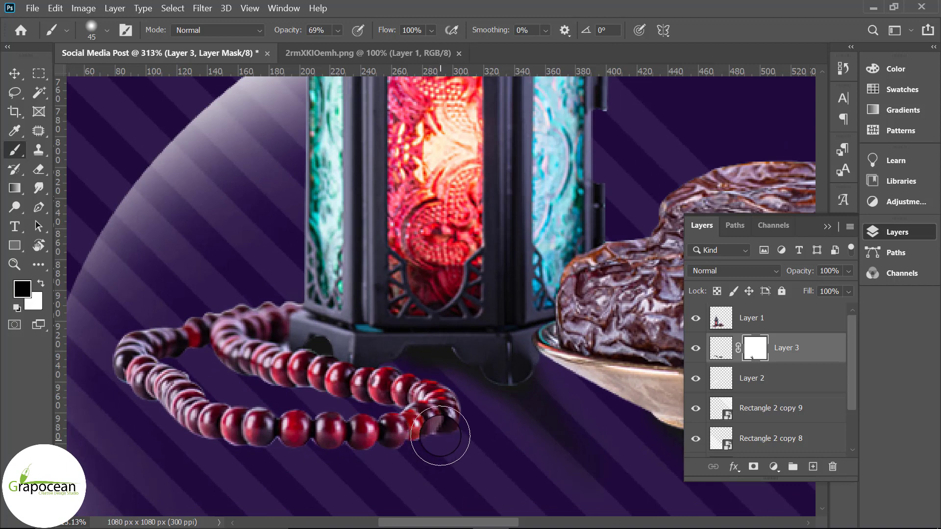
key(bracketleft)
key(bracketleft)
key(bracketleft)
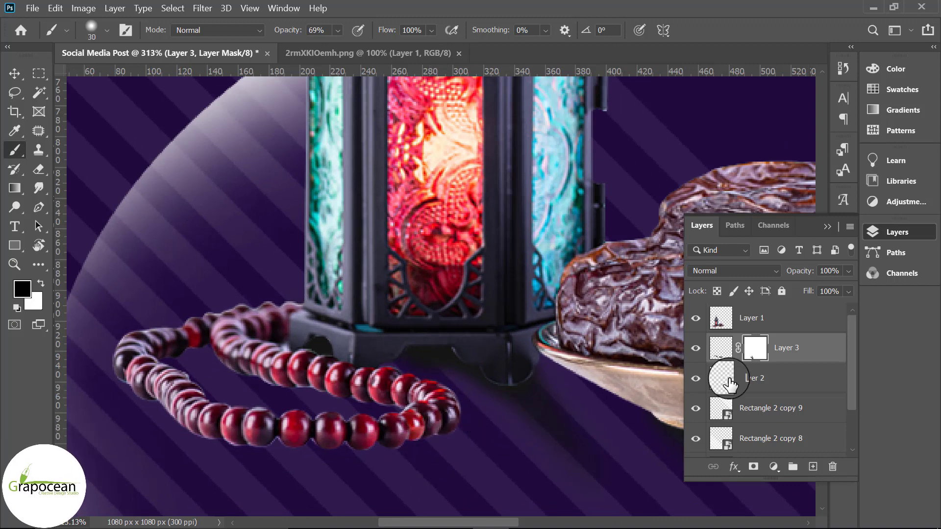
Add a new Layer 4 and paint a dark shadow along the beads' underside.
click(814, 467)
scroll(451, 441, up, 2)
scroll(431, 387, up, 2)
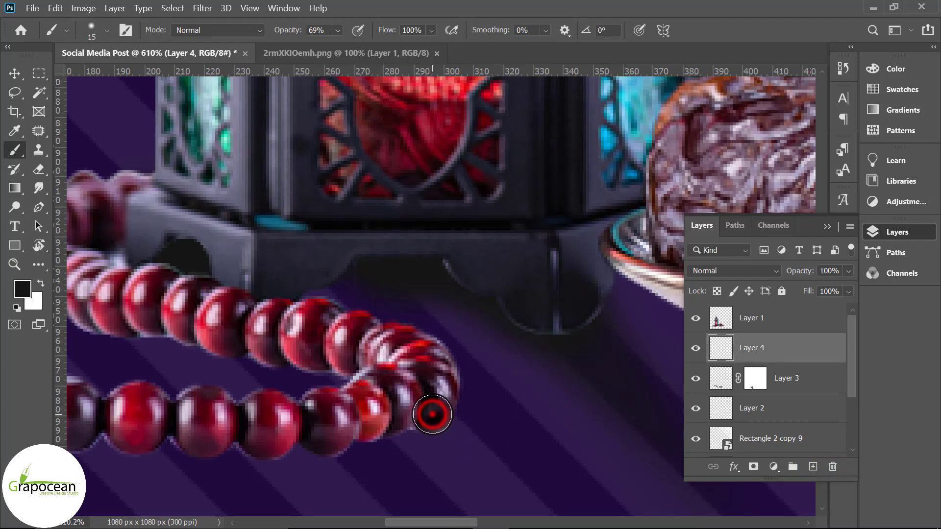
drag(431, 414, 383, 432)
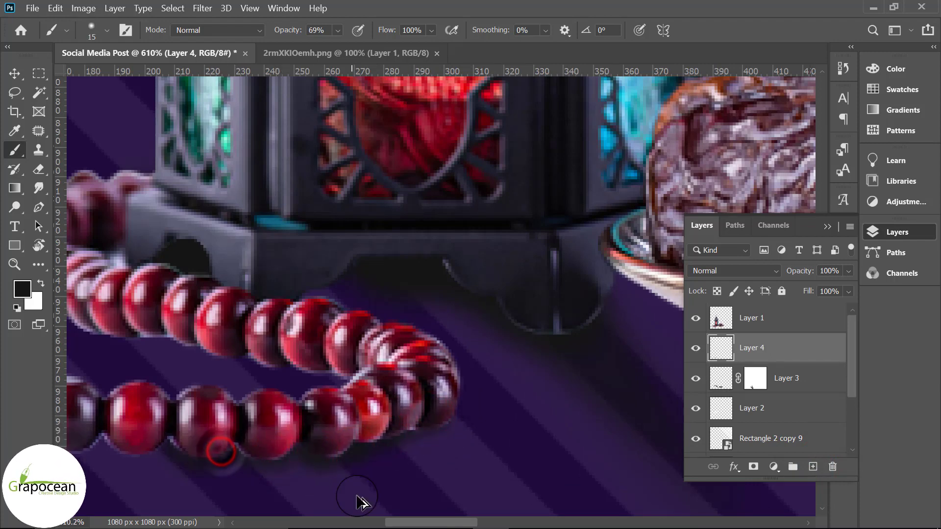
scroll(329, 477, down, 3)
scroll(329, 478, up, 2)
scroll(262, 495, up, 2)
Paint more dark shadow beneath the lower beads and at the left end of the loop.
click(311, 460)
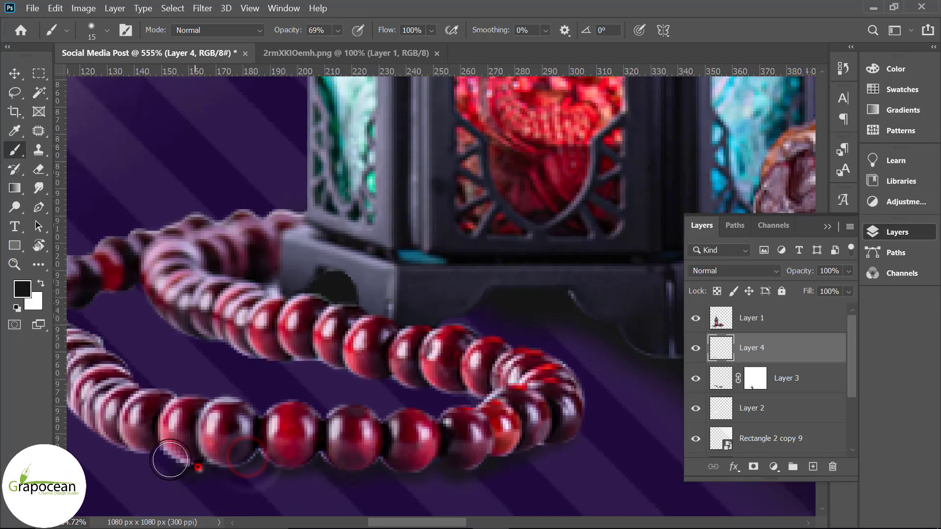
click(132, 443)
scroll(132, 443, down, 2)
scroll(234, 485, up, 2)
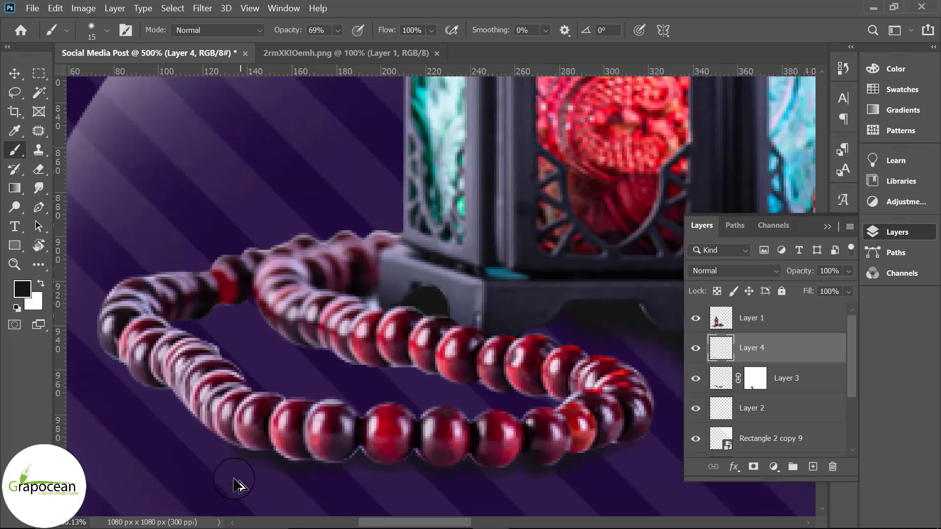
scroll(234, 485, up, 1)
mouse_move(167, 378)
mouse_down()
mouse_move(213, 400)
mouse_move(307, 378)
mouse_up()
click(341, 407)
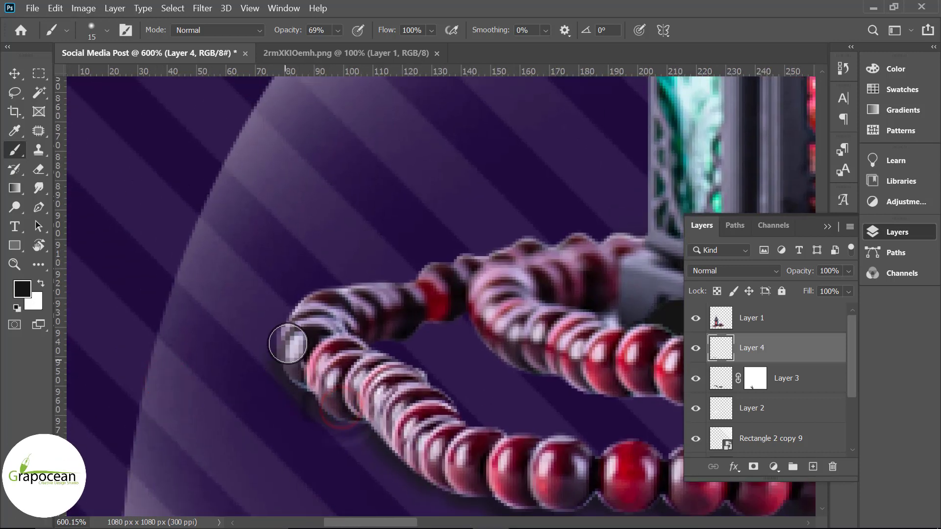
Paint a soft shadow along the lower edge of the bead strand.
scroll(252, 436, down, 3)
scroll(470, 458, down, 1)
scroll(470, 458, up, 5)
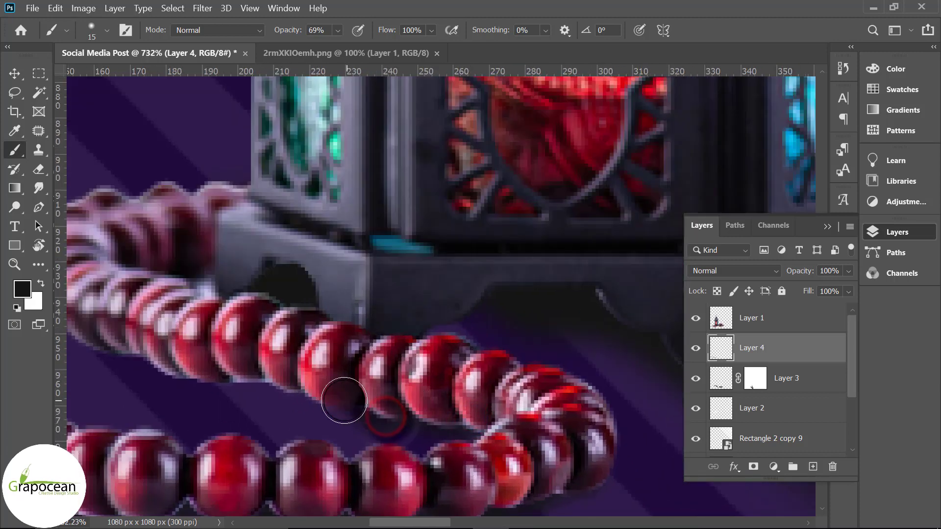
drag(296, 396, 160, 365)
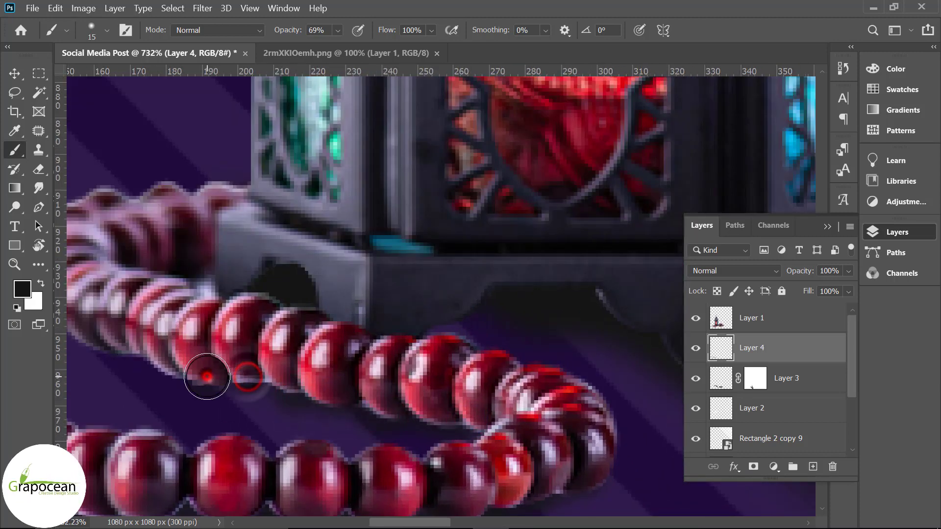
scroll(326, 435, down, 4)
scroll(325, 435, down, 3)
scroll(510, 458, down, 3)
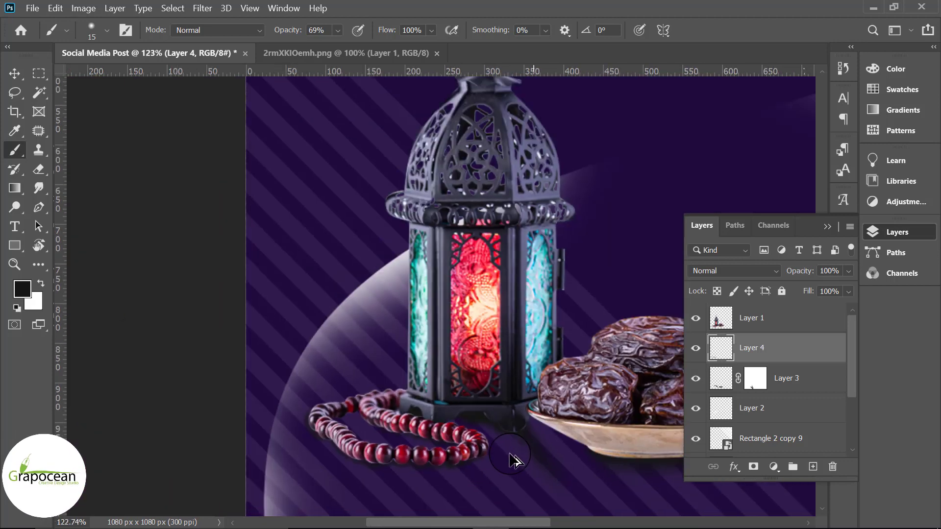
scroll(510, 482, down, 2)
scroll(509, 483, down, 2)
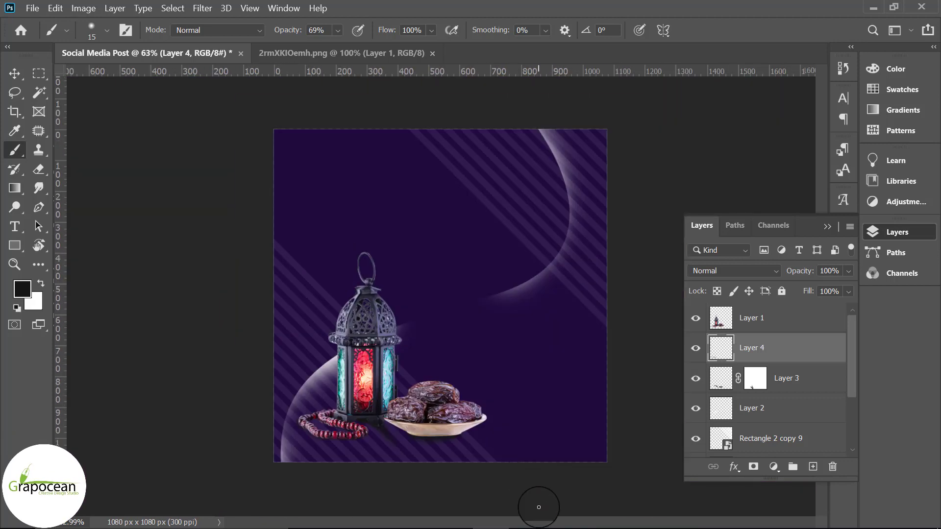
Open Camera Raw on Layer 1, cooling temperature to -1 and raising exposure and contrast.
click(755, 323)
click(202, 8)
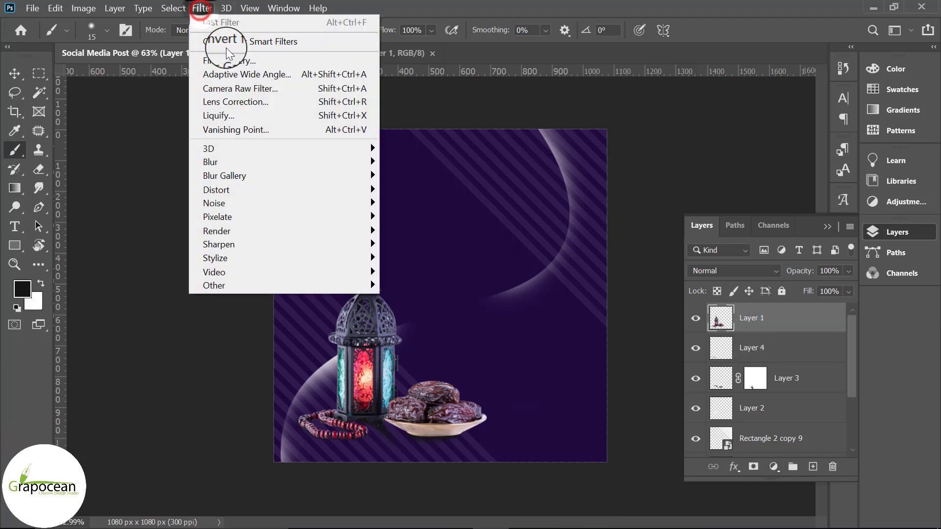
click(271, 88)
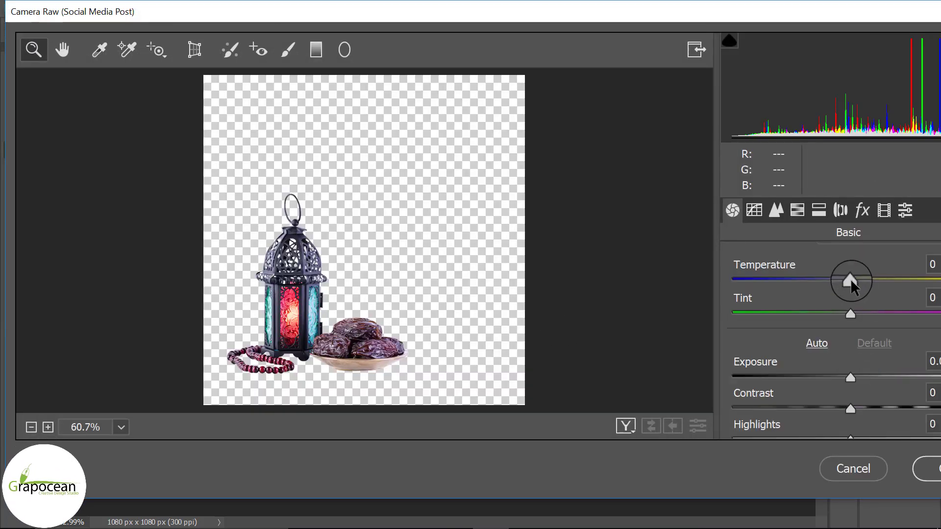
drag(851, 287, 828, 286)
scroll(853, 316, down, 2)
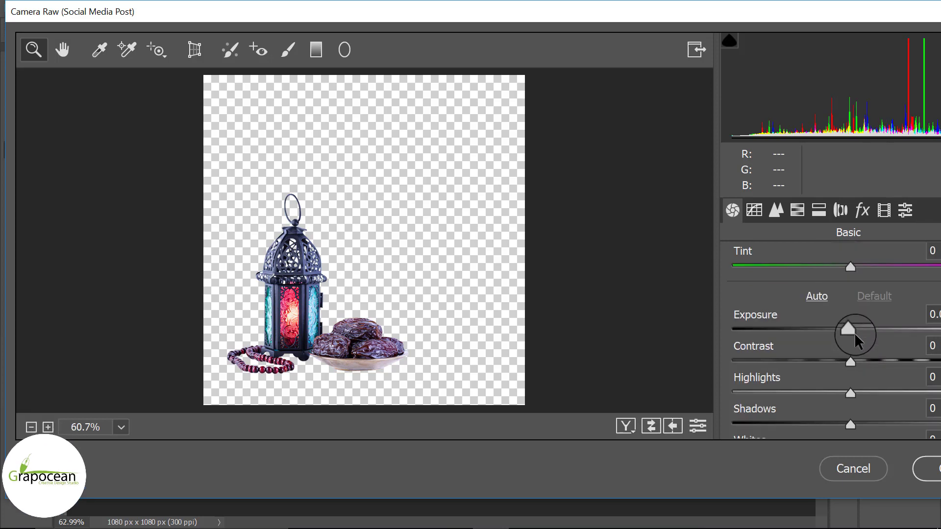
mouse_move(850, 330)
mouse_down()
mouse_move(877, 331)
mouse_move(865, 334)
mouse_up()
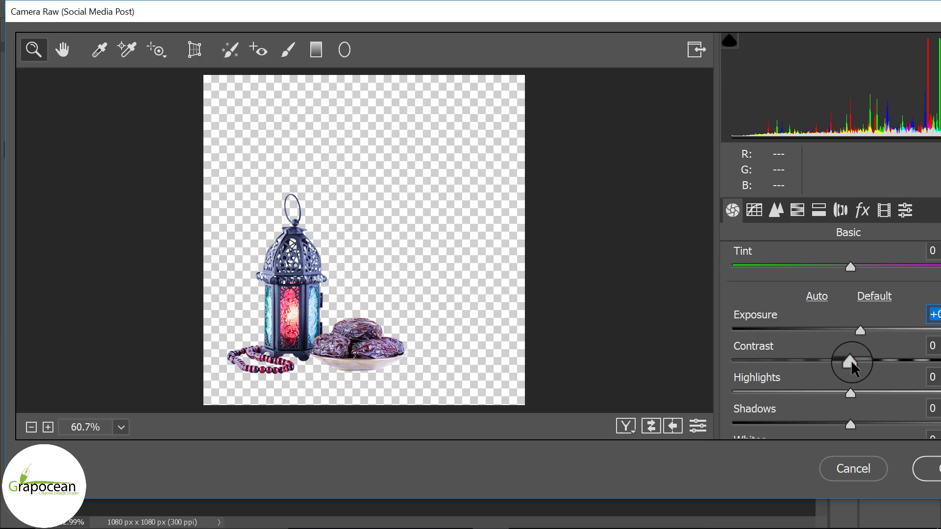
drag(850, 361, 906, 360)
Compare before and after, then ease back the contrast and shadows values.
click(625, 426)
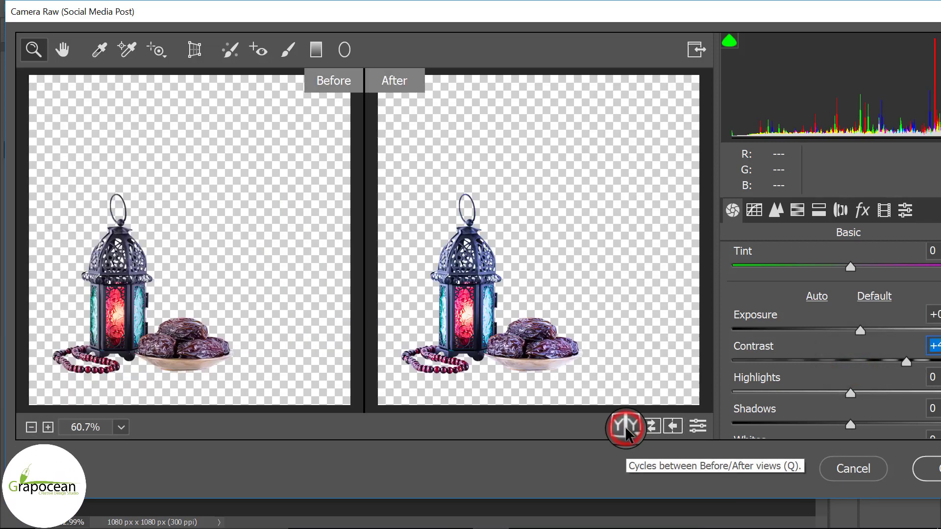
mouse_move(894, 362)
mouse_down()
mouse_move(906, 361)
mouse_move(823, 391)
mouse_up()
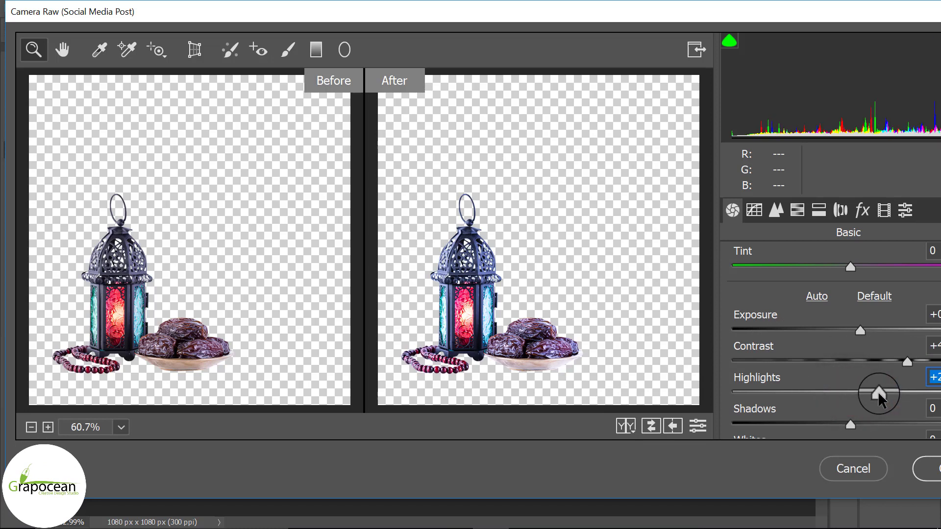
scroll(846, 392, down, 3)
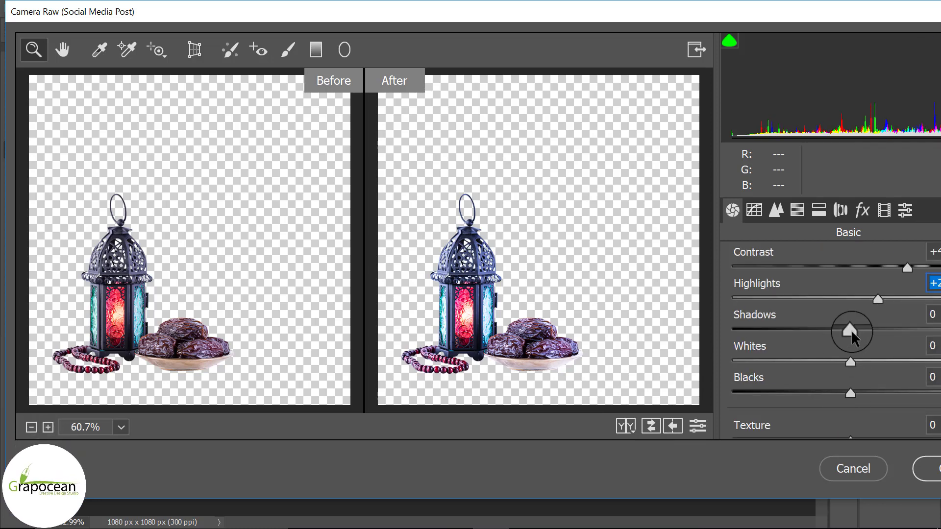
drag(918, 331, 895, 343)
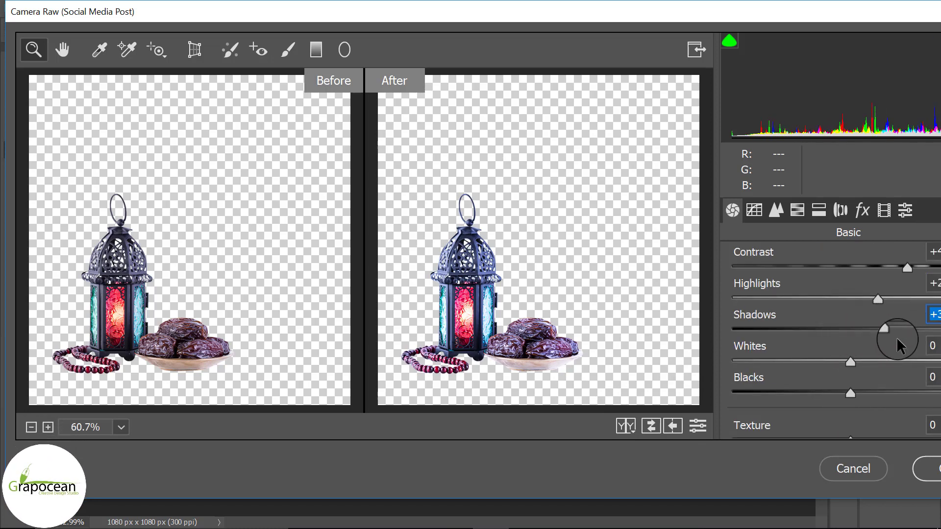
scroll(894, 348, down, 1)
drag(851, 313, 808, 313)
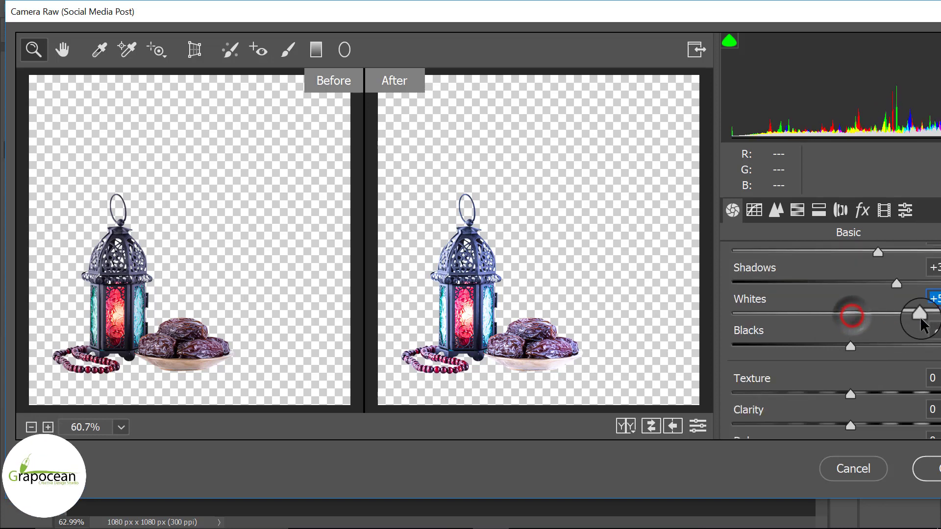
Boost Texture, Clarity and a slight Dehaze, then apply the Camera Raw edits.
scroll(870, 333, down, 2)
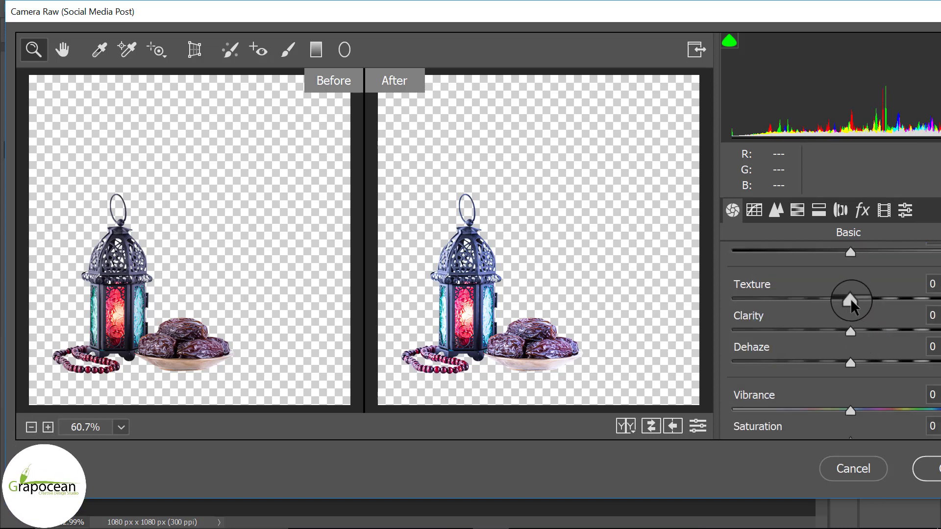
drag(850, 299, 928, 300)
scroll(850, 333, down, 1)
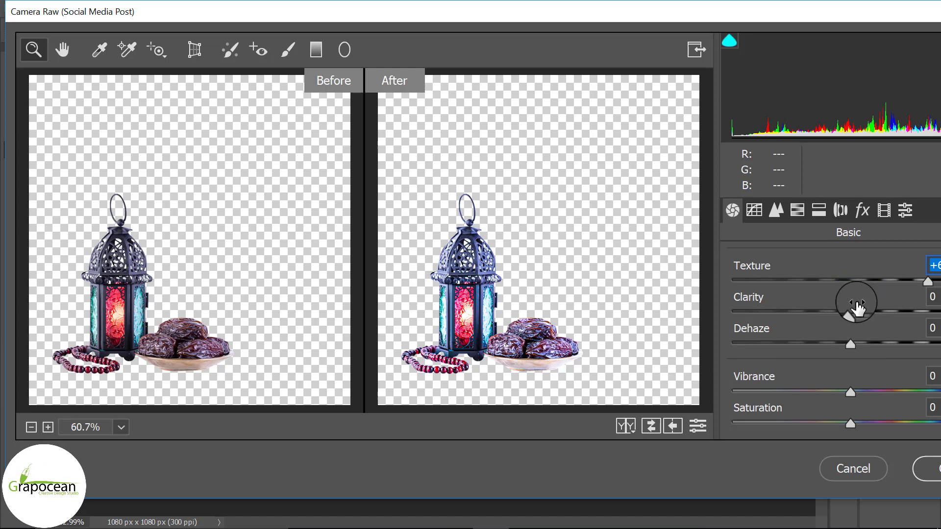
drag(851, 312, 882, 312)
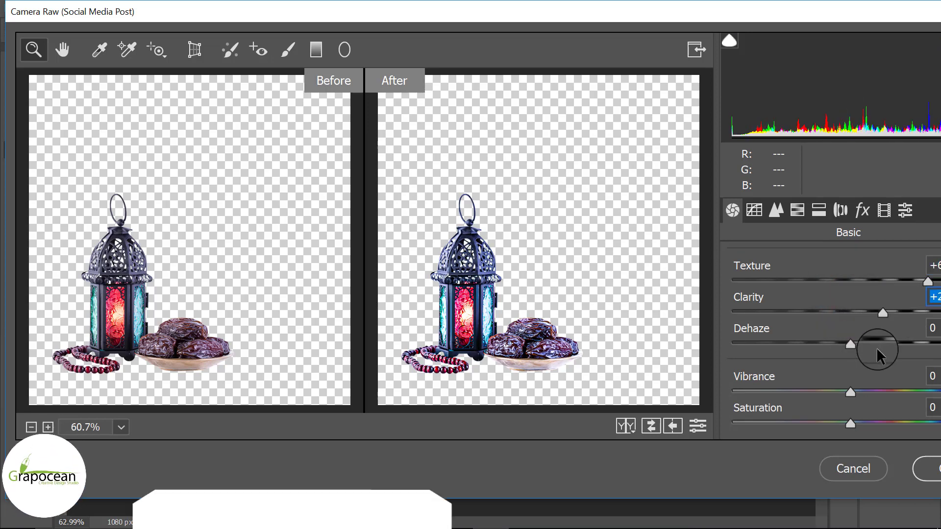
mouse_move(850, 343)
mouse_down()
mouse_move(900, 343)
mouse_move(861, 343)
mouse_up()
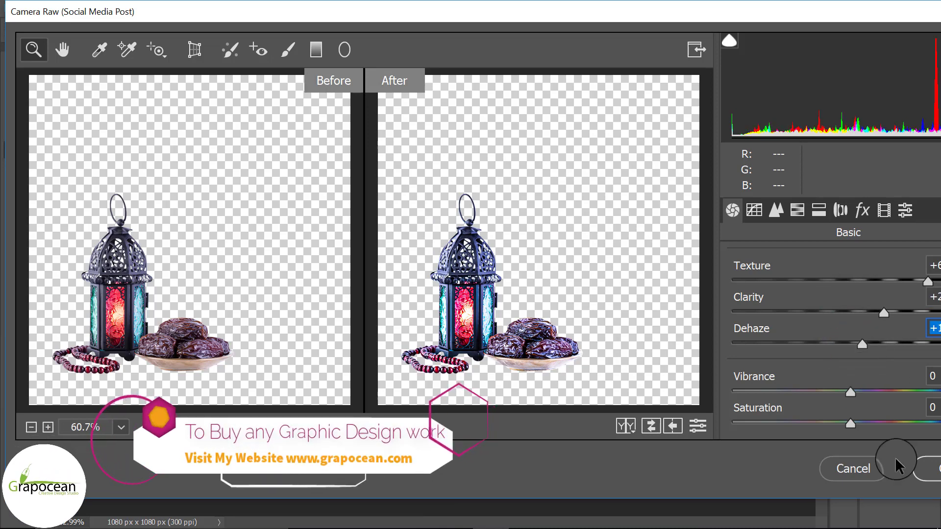
click(925, 467)
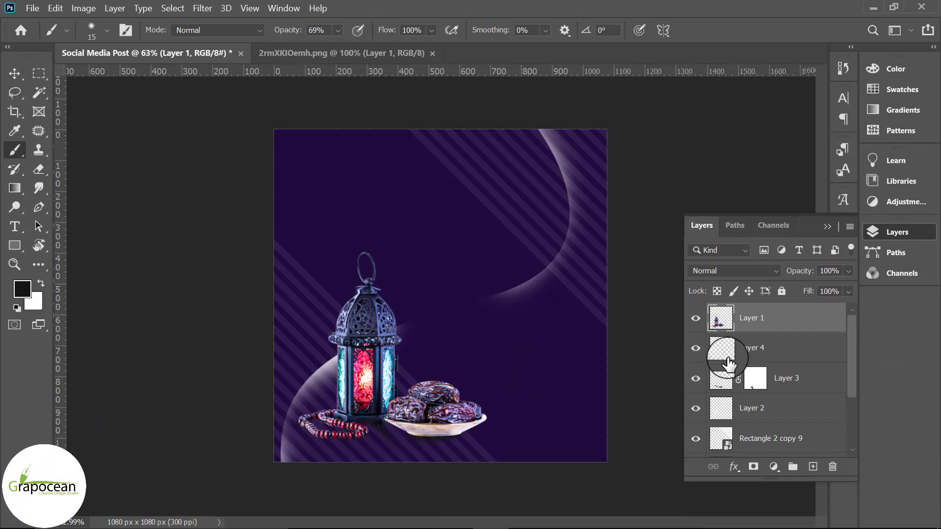
Add a new layer and pick a smaller regular Brush, sampling the lantern glass colour.
click(812, 466)
right_click(16, 156)
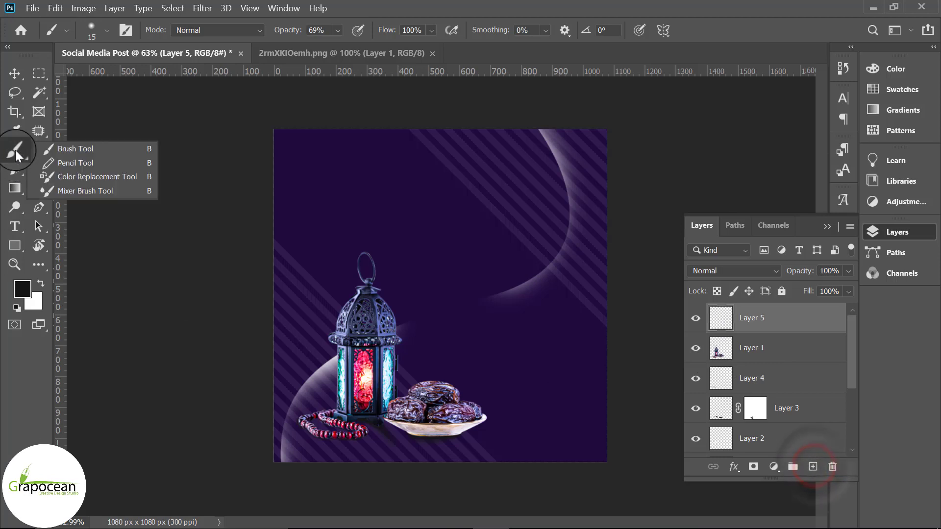
click(86, 149)
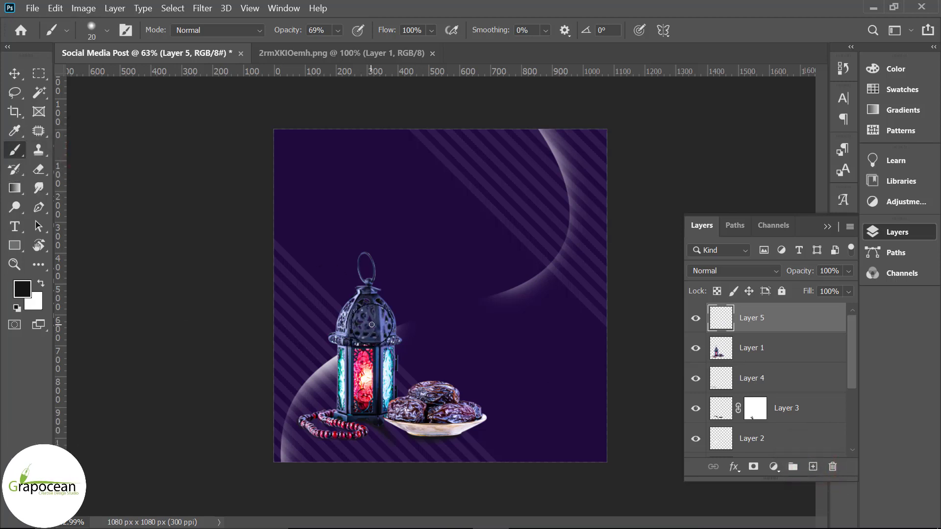
key(bracketleft)
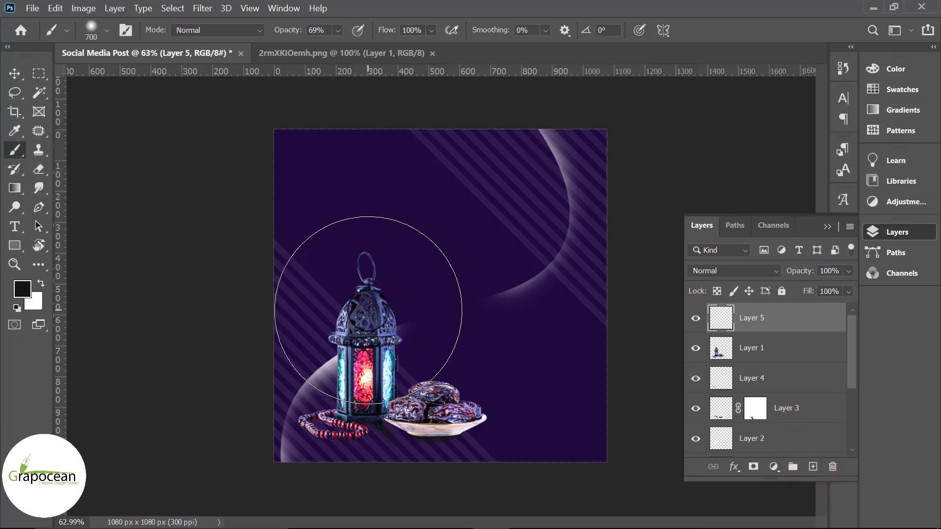
key(bracketleft)
key(bracketleft)
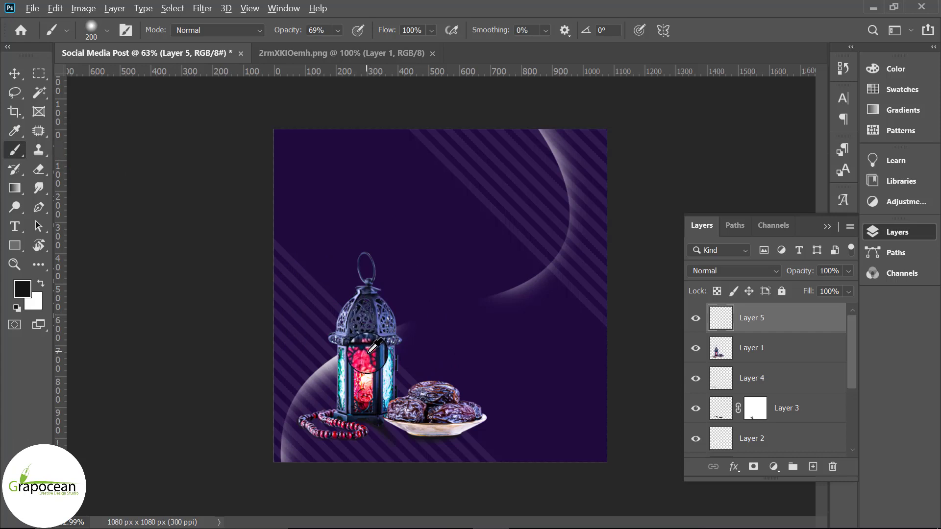
alt+click(369, 350)
drag(367, 294, 368, 333)
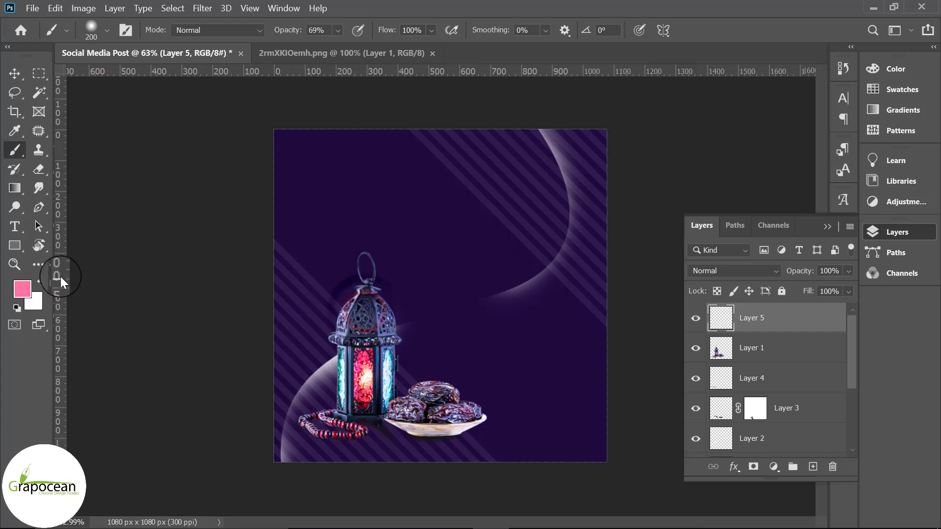
Paint a ff0056 red glow over the lantern dome and move it below Layer 1.
click(19, 289)
text(ff0056)
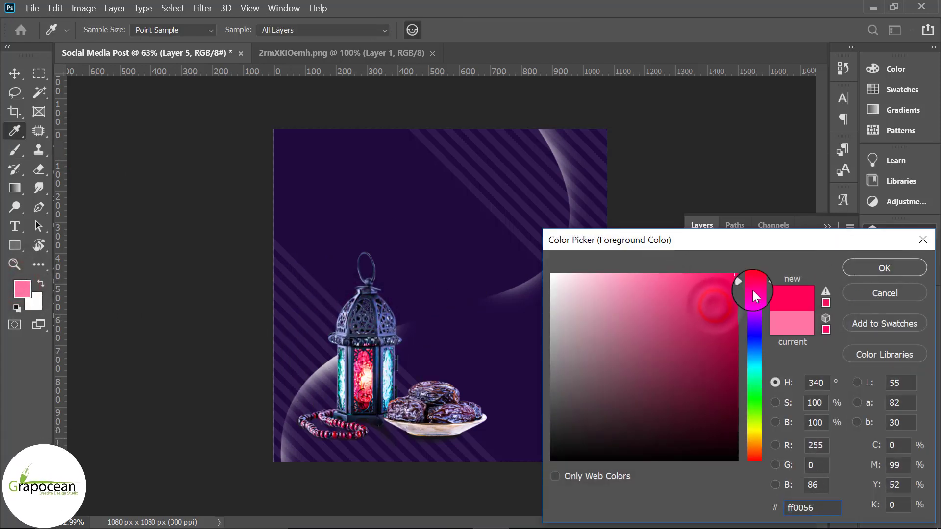
click(868, 267)
mouse_move(360, 313)
mouse_down()
mouse_move(377, 324)
mouse_move(368, 308)
mouse_up()
drag(796, 320, 787, 367)
key(ctrl+0)
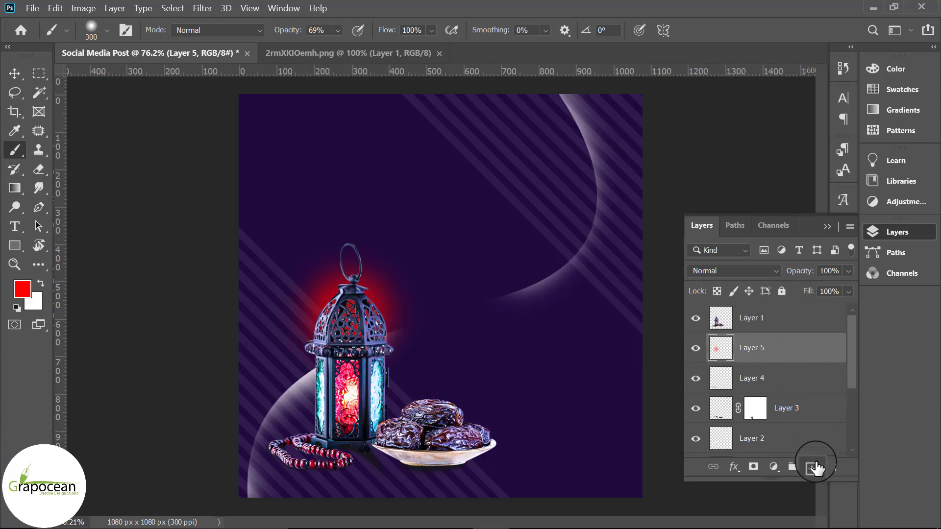
Set the foreground to white with a smaller brush and check the Layer 6 white light.
click(22, 290)
drag(561, 284, 553, 275)
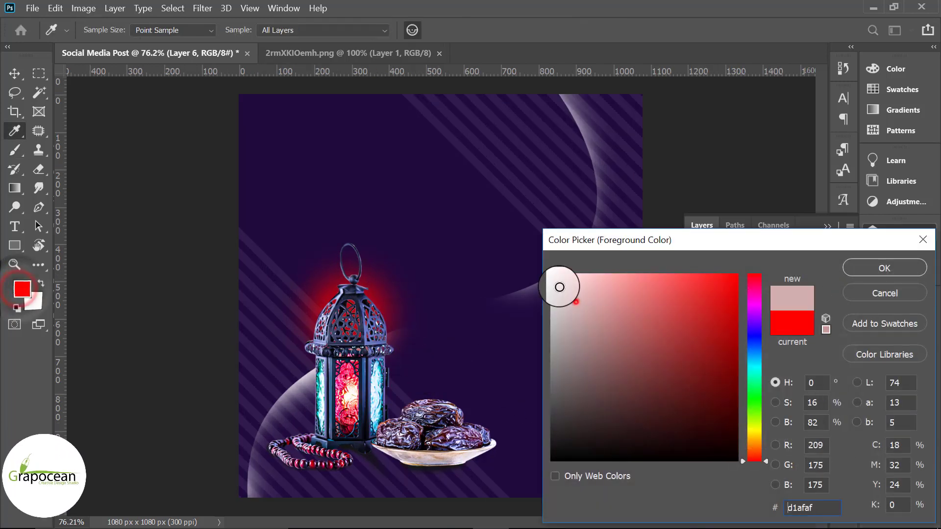
click(893, 268)
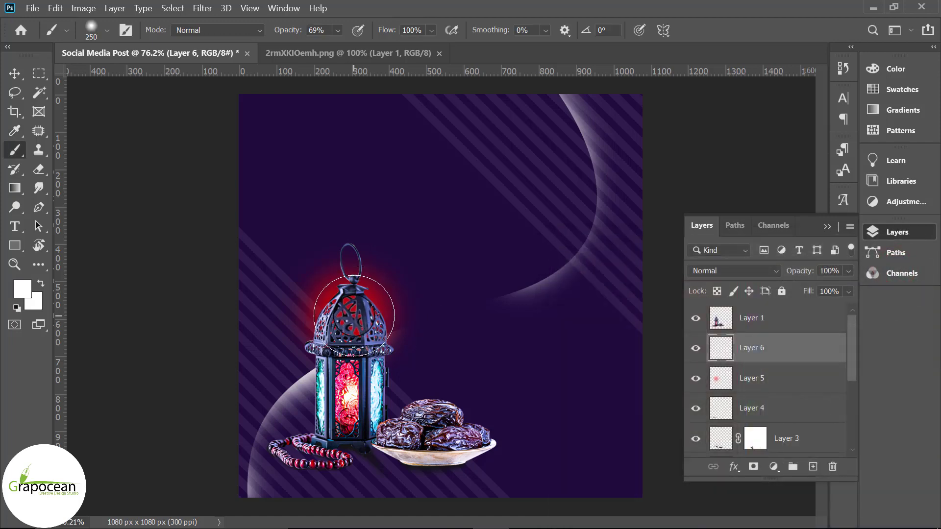
key(bracketleft)
key(bracketleft)
key(bracketleft)
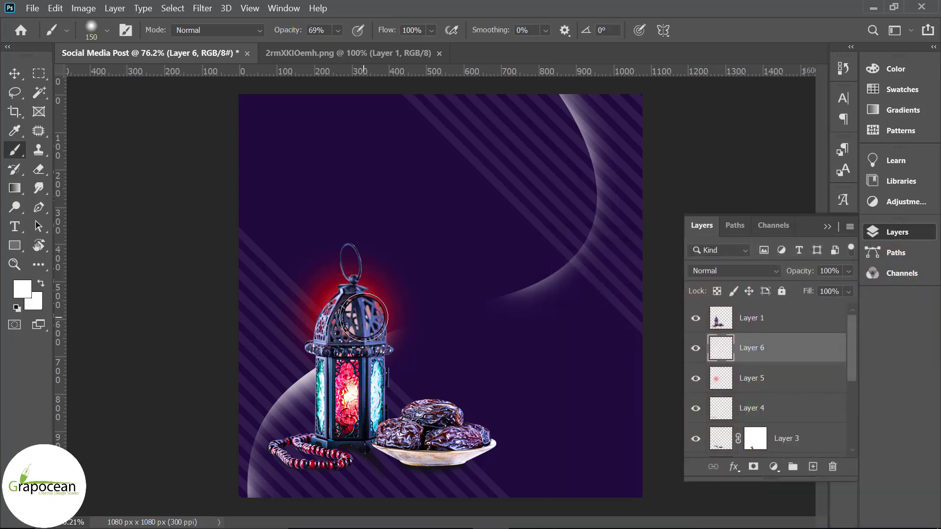
key(ctrl+minus)
scroll(405, 326, up, 5)
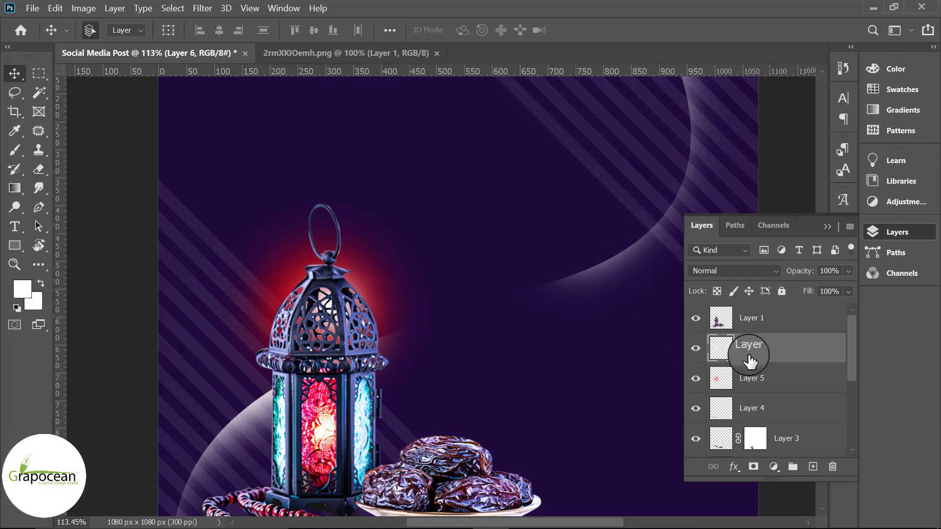
click(695, 348)
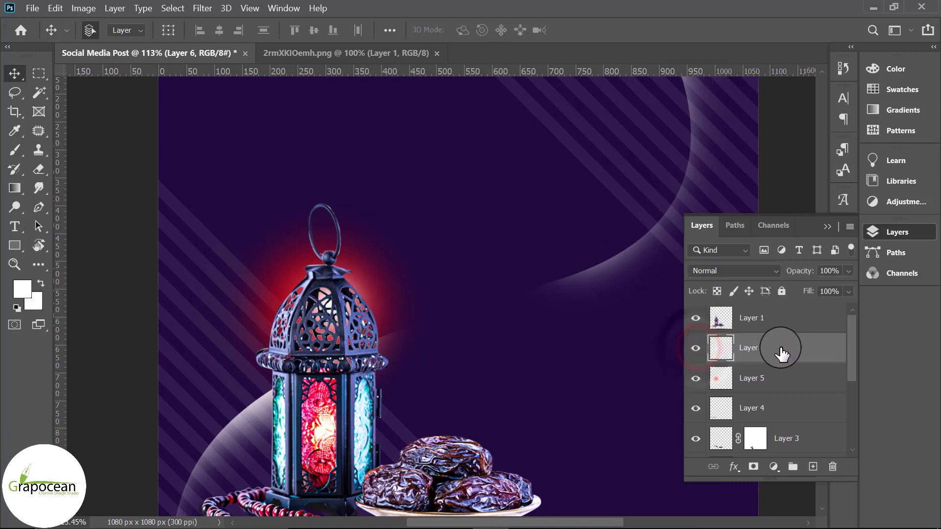
Move the white light Layer 6 above Layer 1 and duplicate it with Ctrl+J.
drag(782, 348, 778, 313)
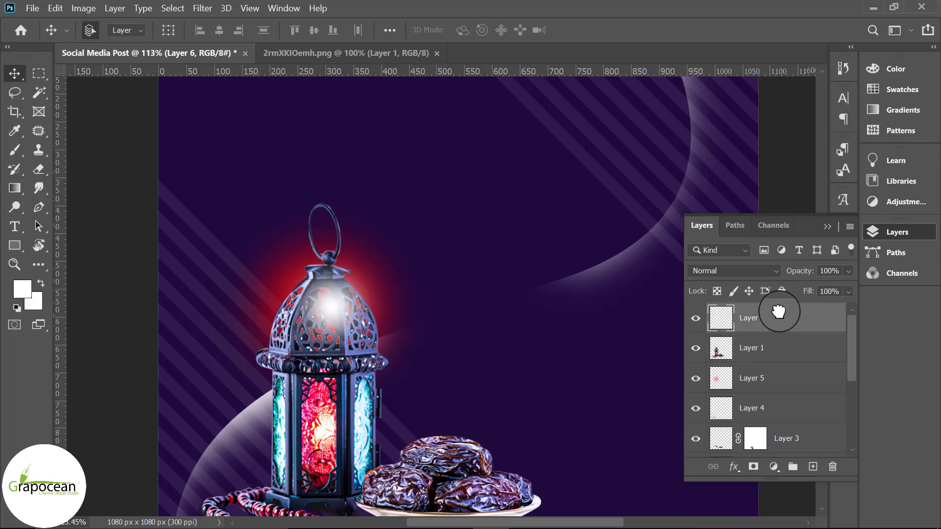
scroll(447, 399, down, 2)
scroll(536, 420, down, 4)
scroll(606, 402, up, 5)
key(ctrl+j)
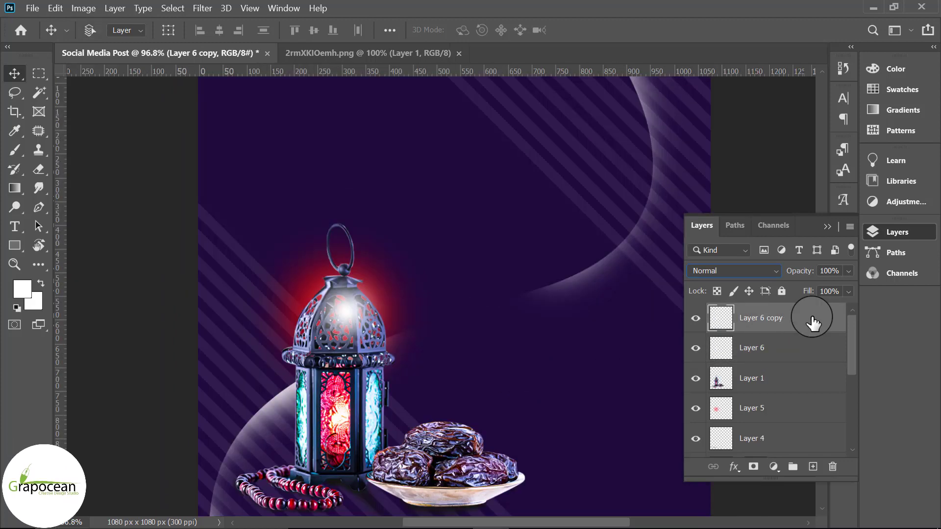
Open Layer 6 copy's Blending Options and enable Color Overlay.
click(758, 271)
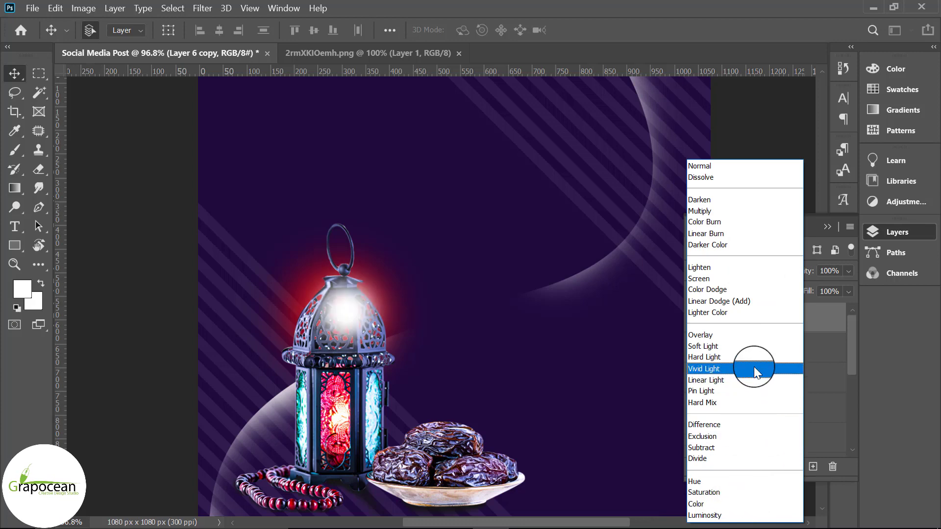
key(Escape)
right_click(777, 319)
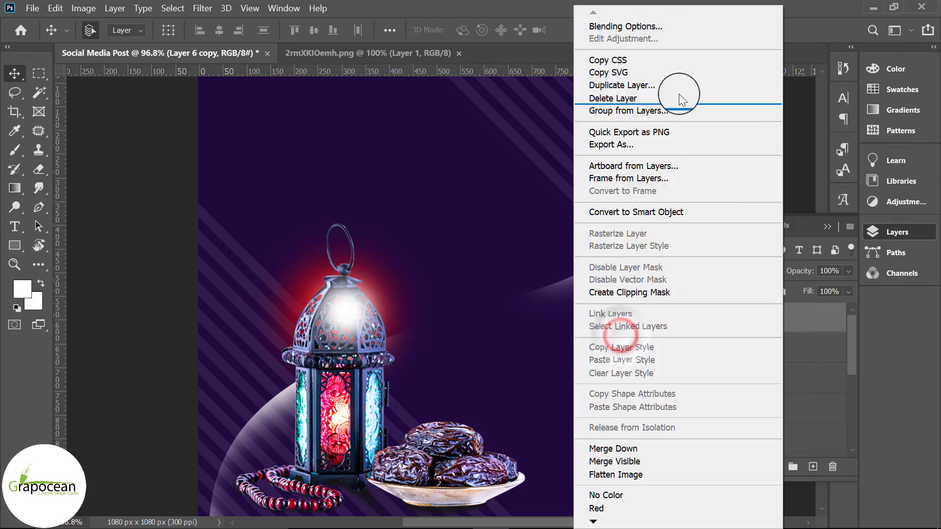
click(643, 24)
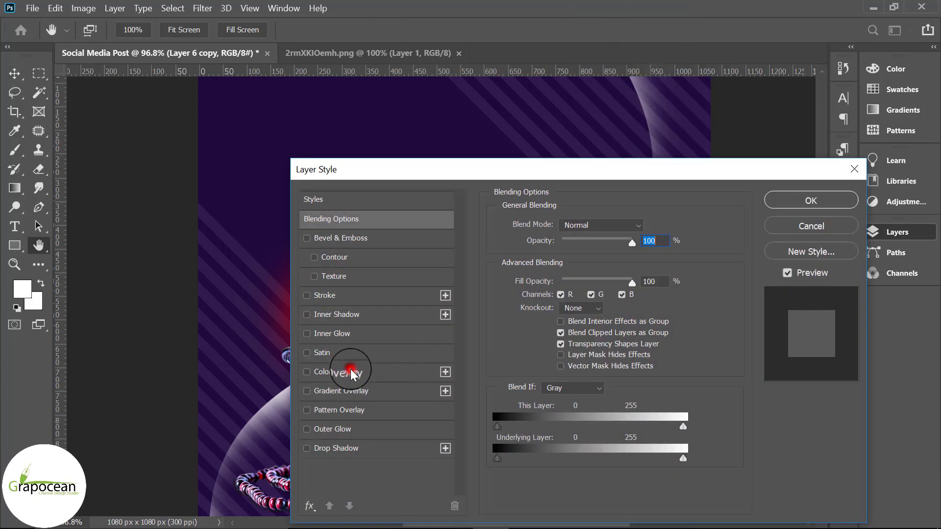
click(352, 375)
drag(485, 171, 732, 227)
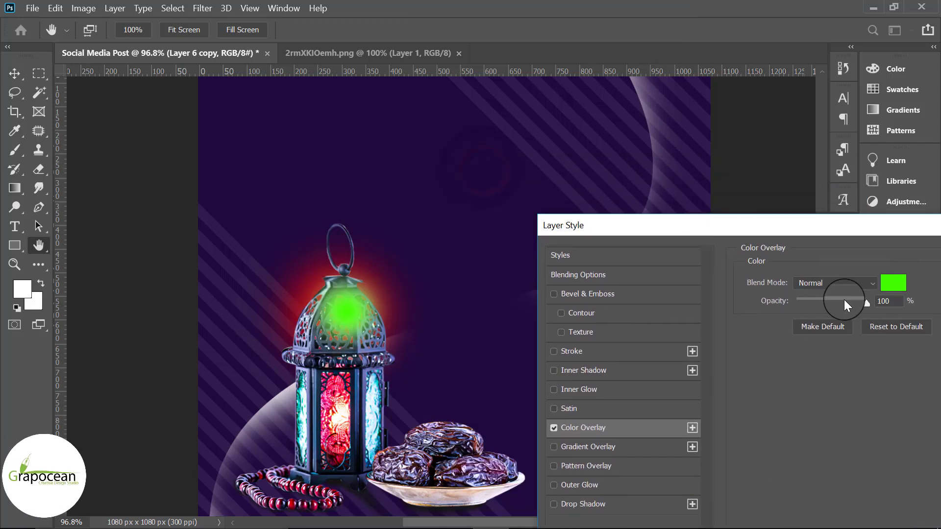
Set the Color Overlay colour to pale yellow ede267 and apply the style.
click(892, 284)
click(375, 424)
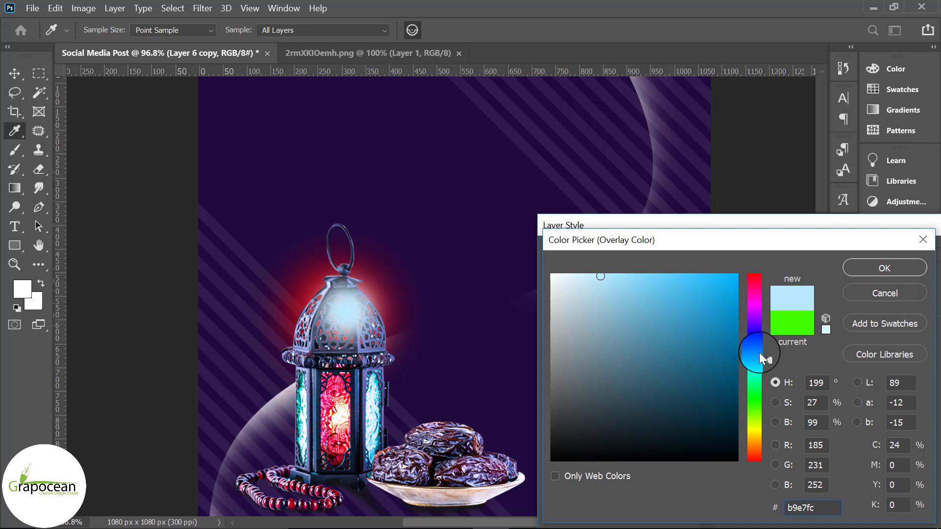
drag(761, 356, 756, 433)
click(656, 284)
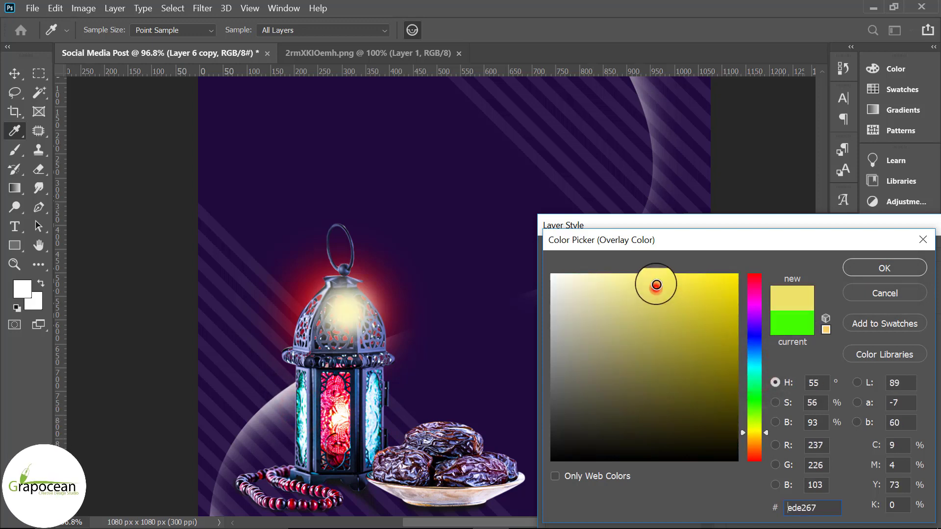
click(890, 265)
drag(882, 225, 693, 258)
click(837, 290)
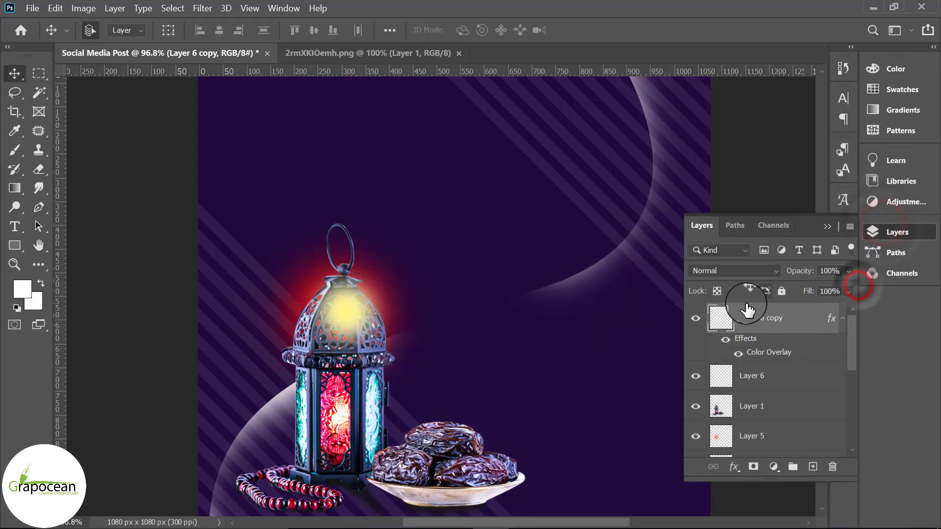
Convert Layer 6 copy to a smart object and bring up its blend mode list.
click(717, 272)
click(733, 458)
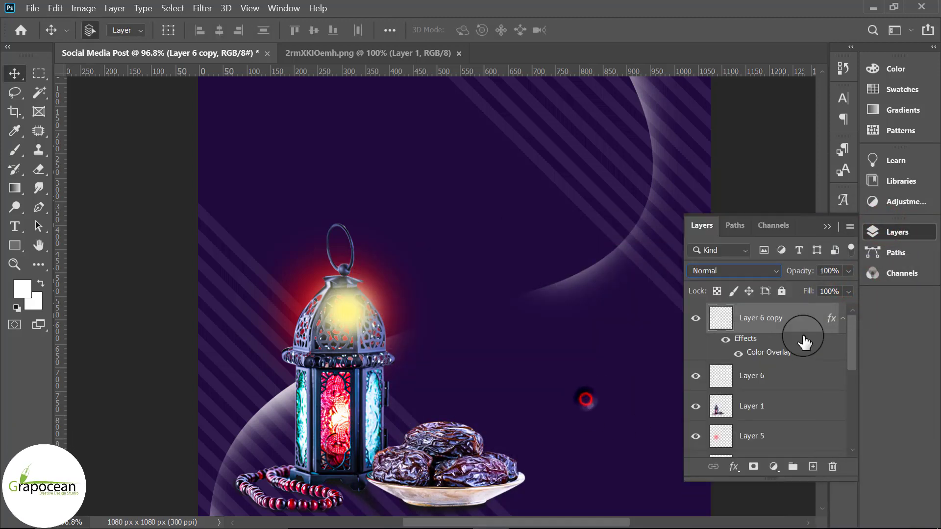
right_click(807, 314)
click(673, 212)
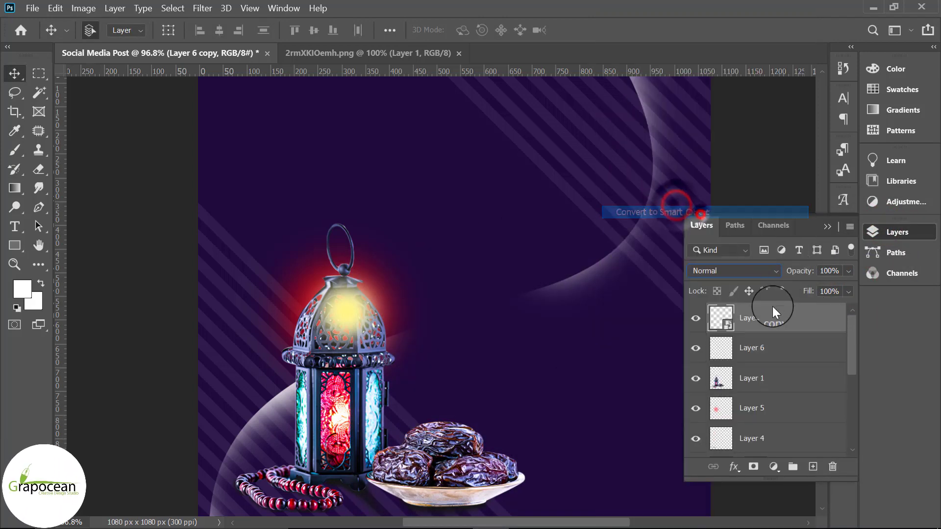
click(728, 272)
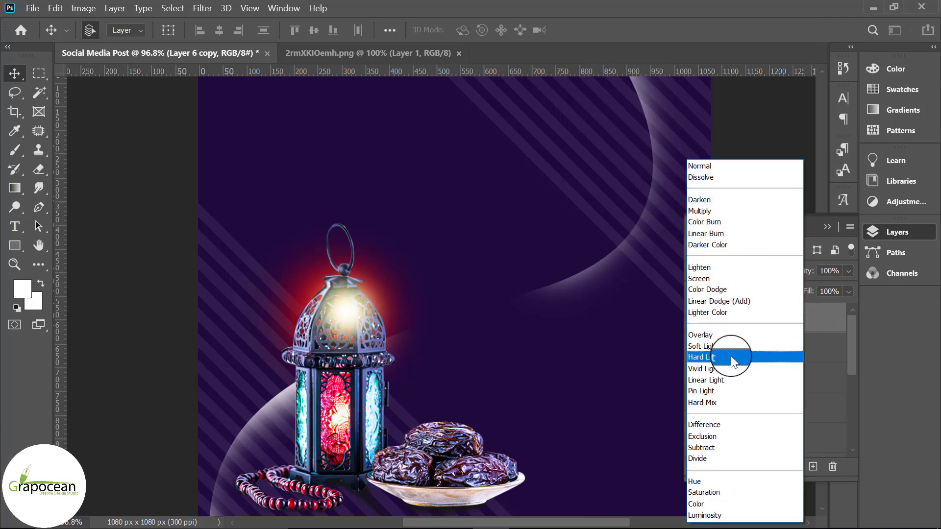
scroll(752, 463, down, 3)
Set the smart object's blend mode to Divide and type 'of' after the headline text.
click(750, 459)
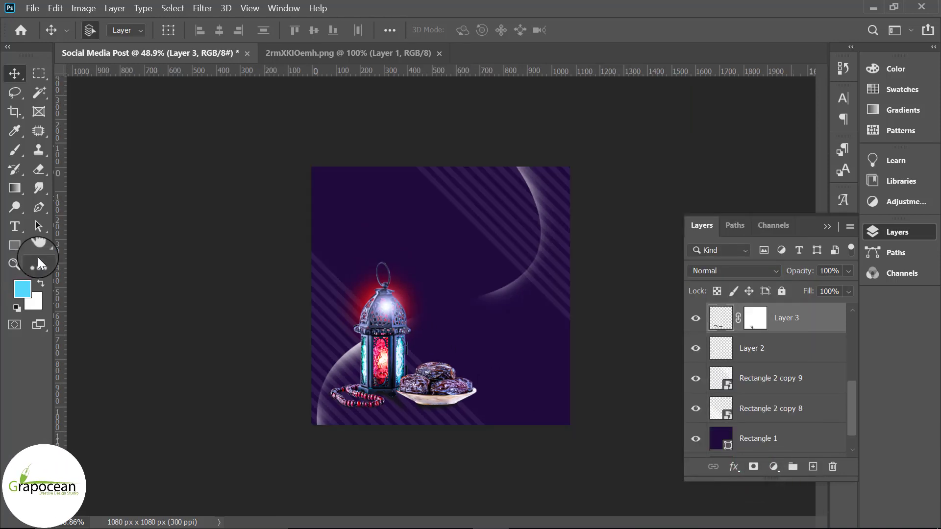
click(18, 231)
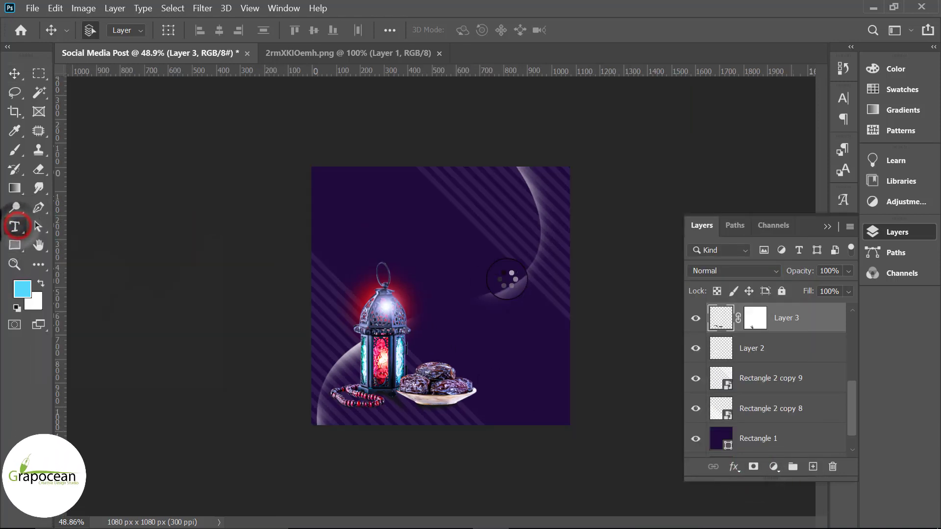
scroll(447, 285, up, 4)
click(461, 170)
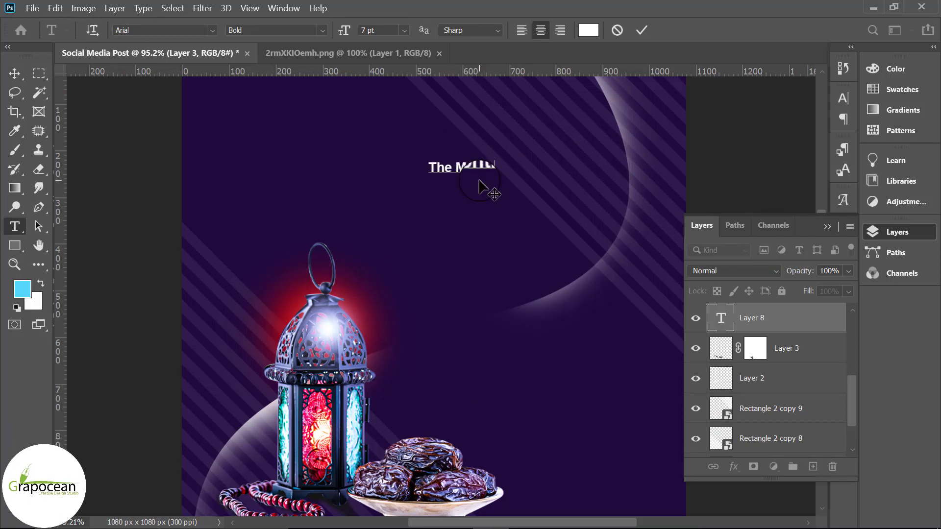
text(of)
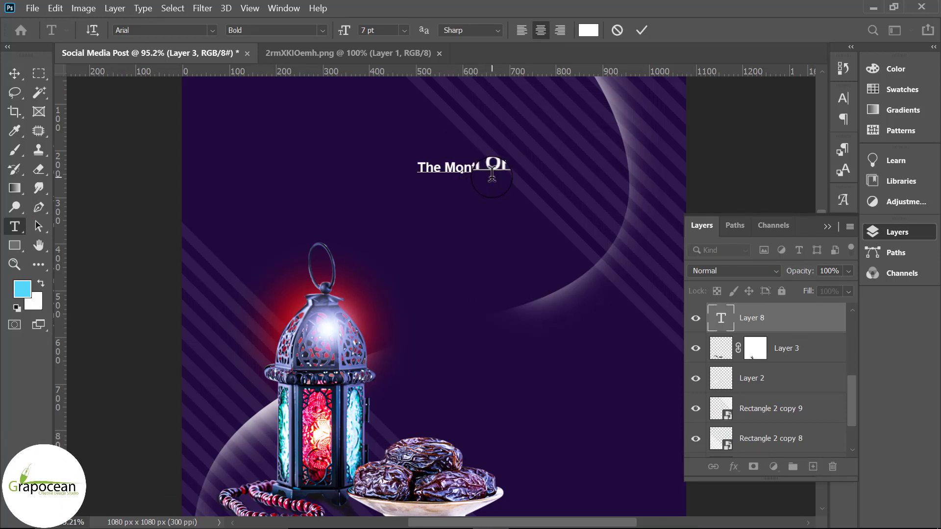
Set the headline in Bebas, retype 'OF' in caps, and commit 'The Month Of'.
click(213, 31)
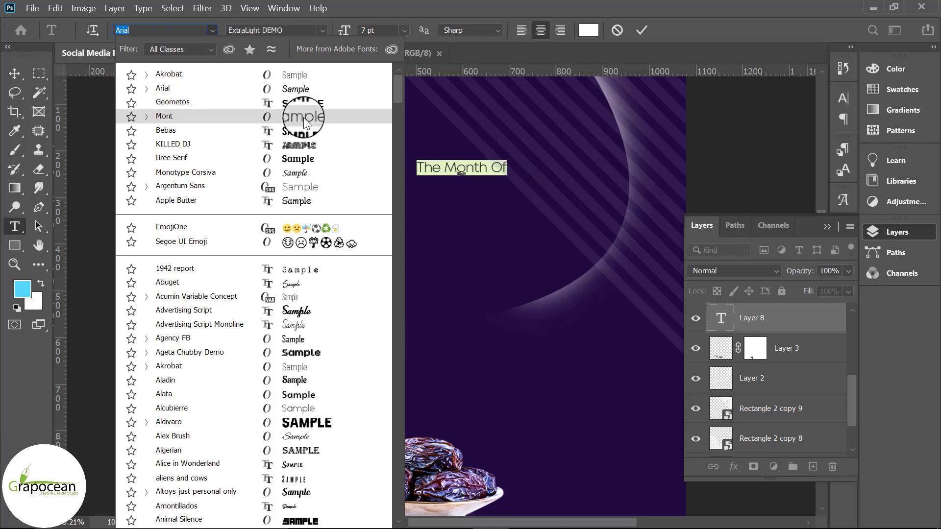
click(305, 129)
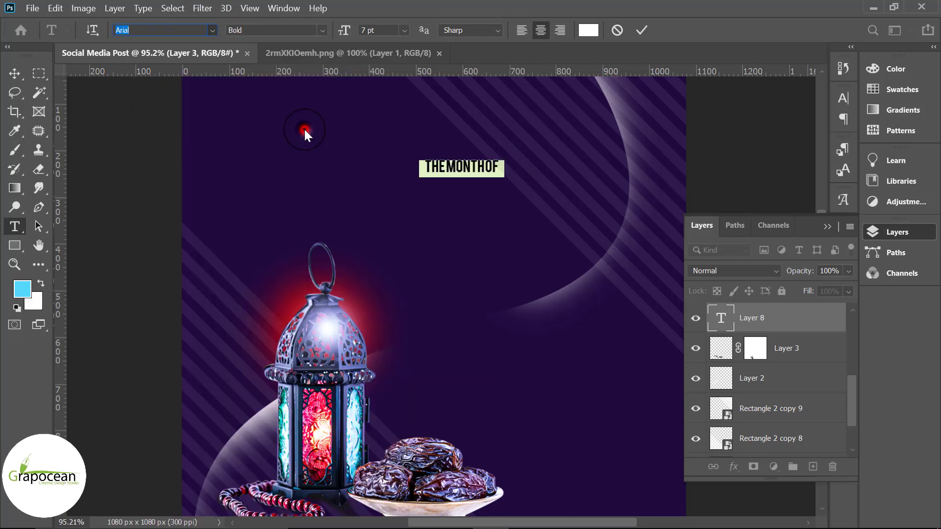
click(449, 166)
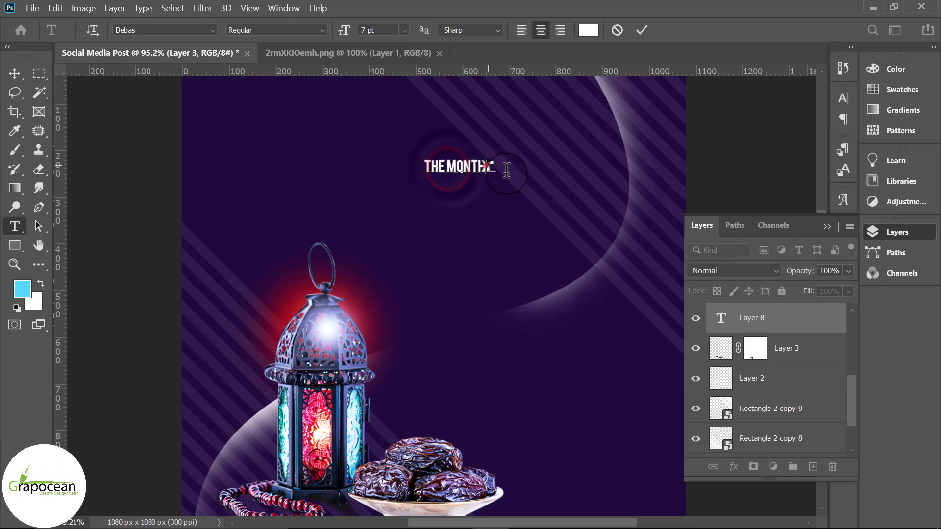
text( OF)
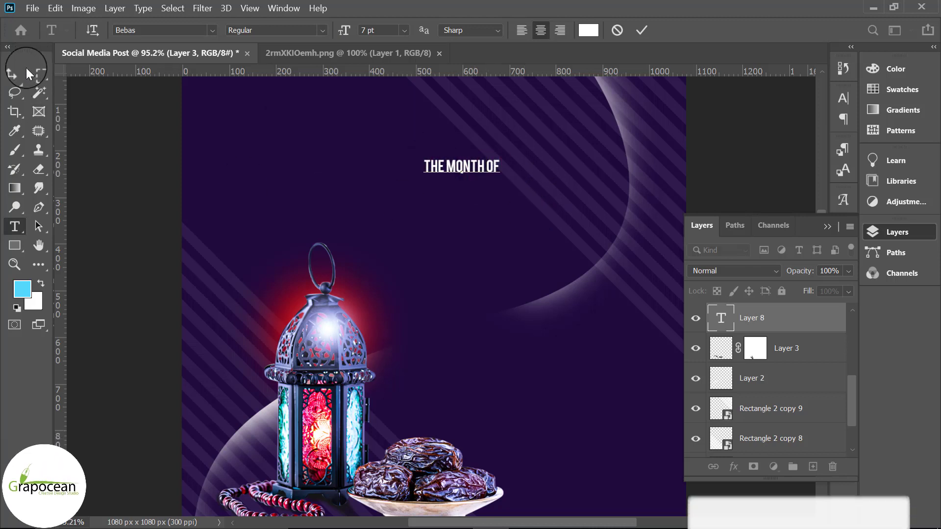
click(15, 73)
Draw a 226 × 55 px rectangle over THE MONTH OF with a red preset gradient at angle 4.
click(15, 245)
click(70, 244)
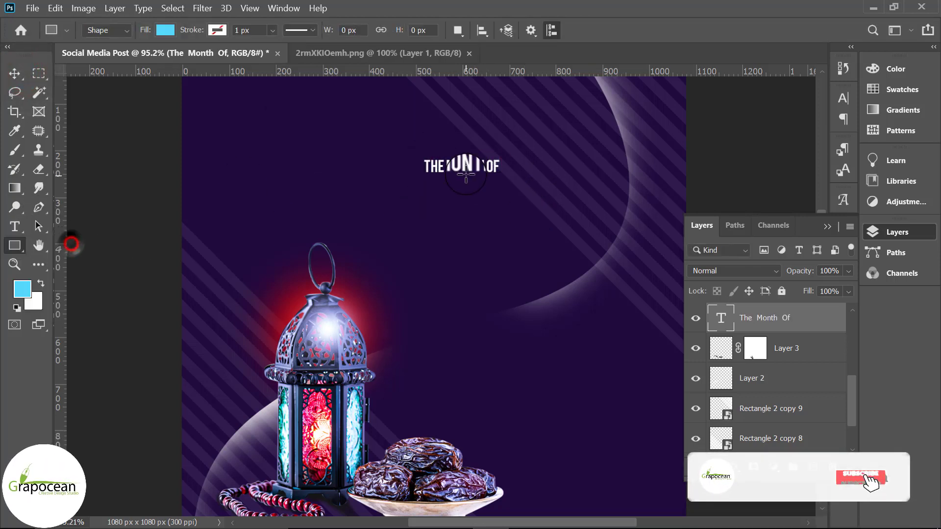
drag(411, 153, 515, 179)
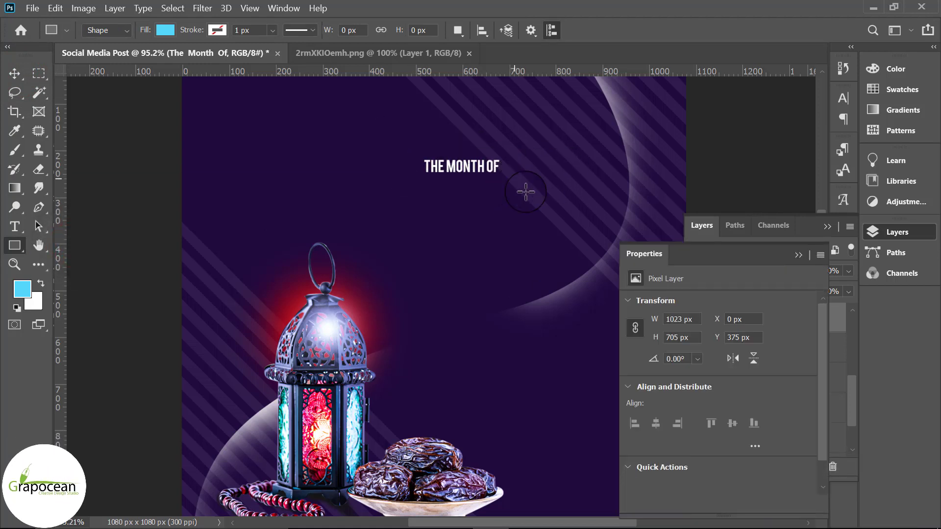
click(164, 29)
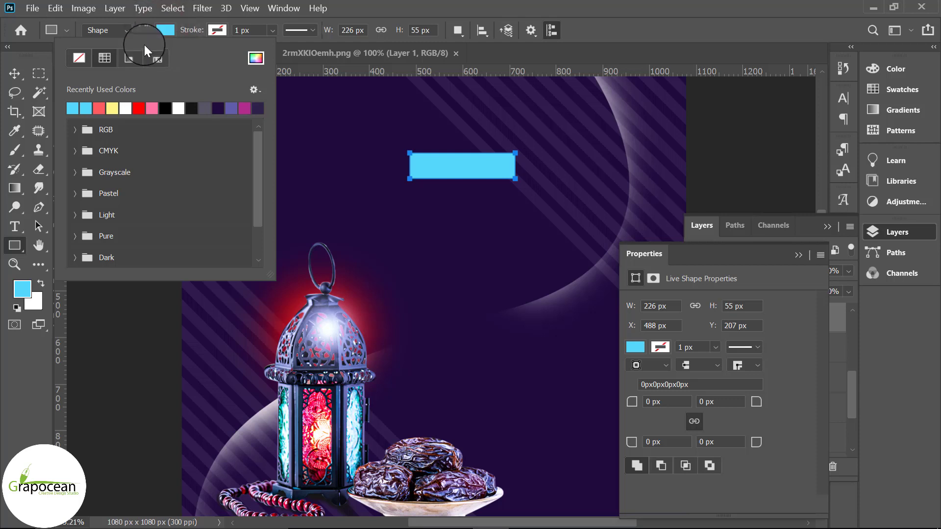
click(131, 58)
click(98, 109)
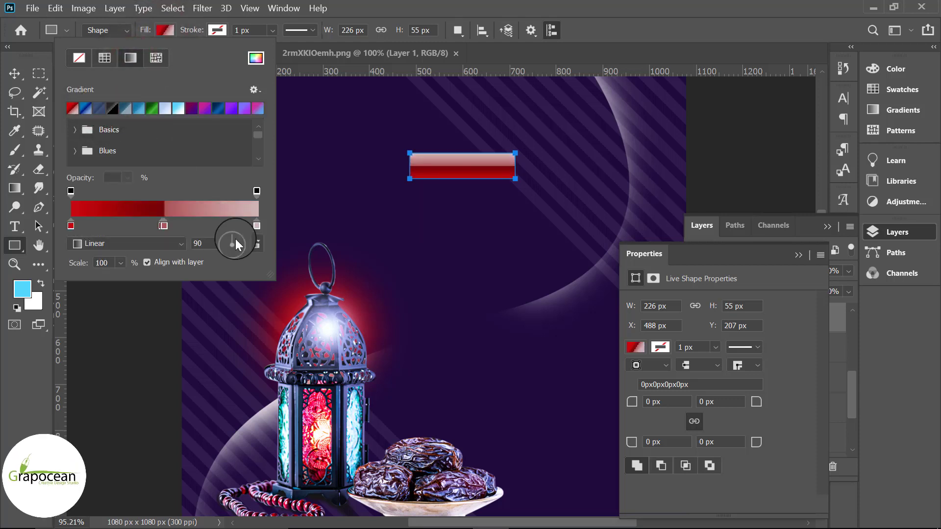
drag(235, 239, 248, 242)
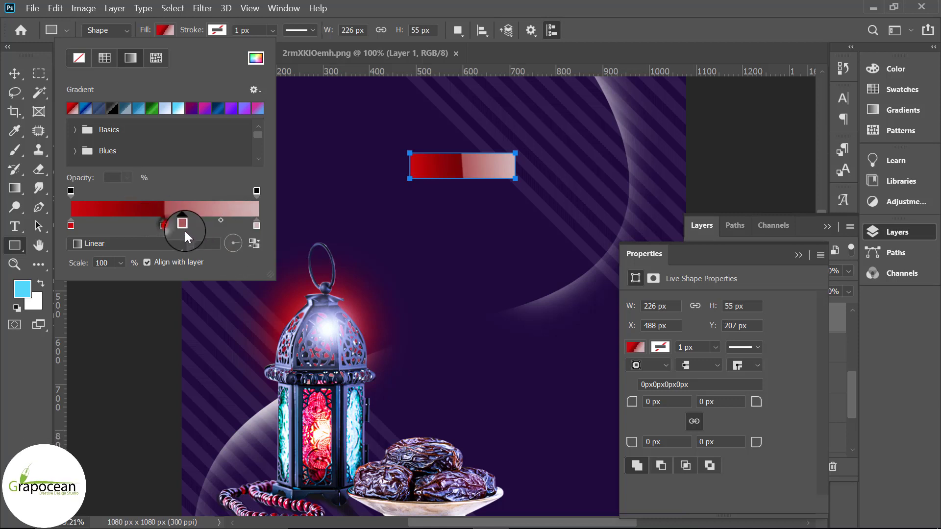
Rearrange the gradient stops, remove the rightmost one, and recolour a middle stop vivid red.
mouse_move(164, 225)
mouse_down()
mouse_move(123, 226)
mouse_move(175, 226)
mouse_up()
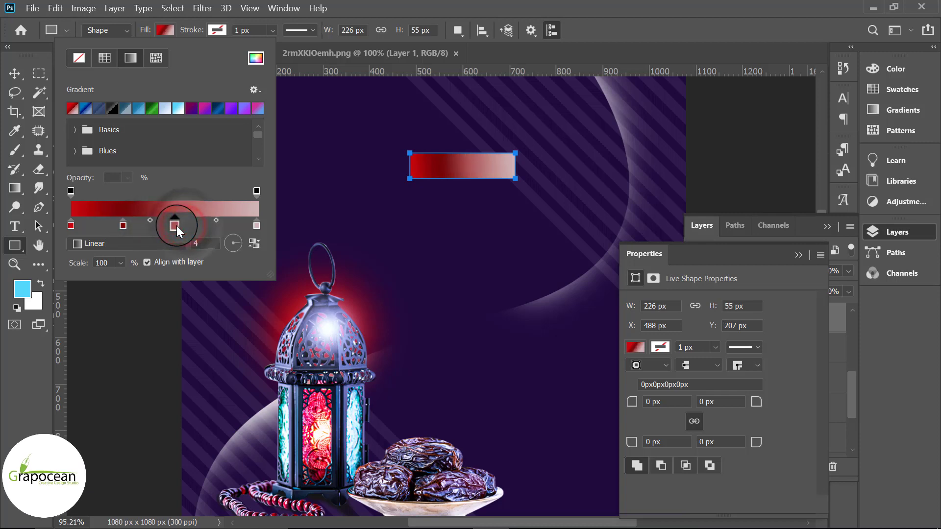
double_click(257, 225)
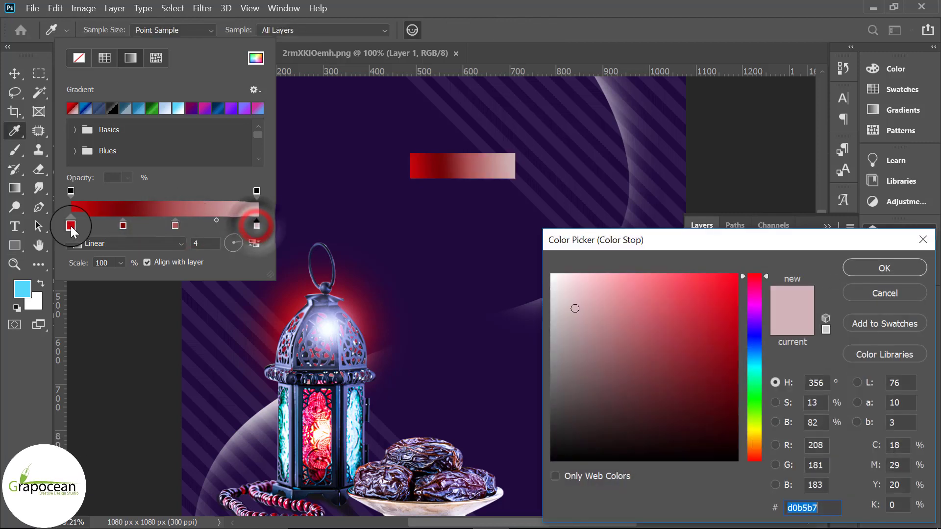
click(898, 292)
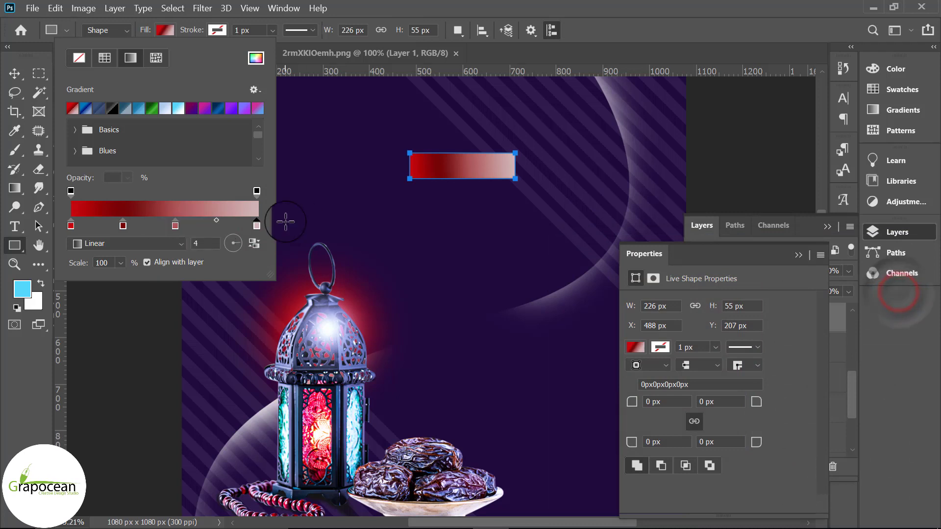
drag(258, 224, 102, 236)
click(69, 225)
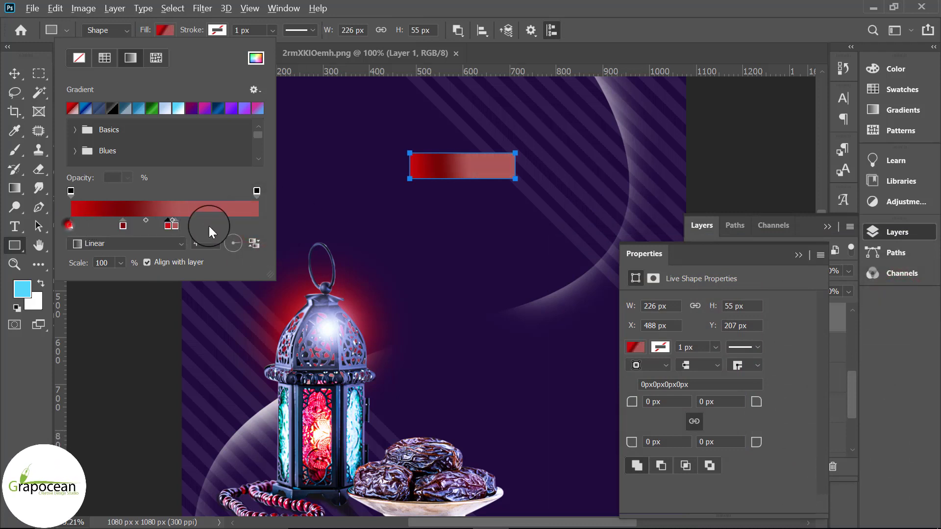
drag(209, 226, 265, 225)
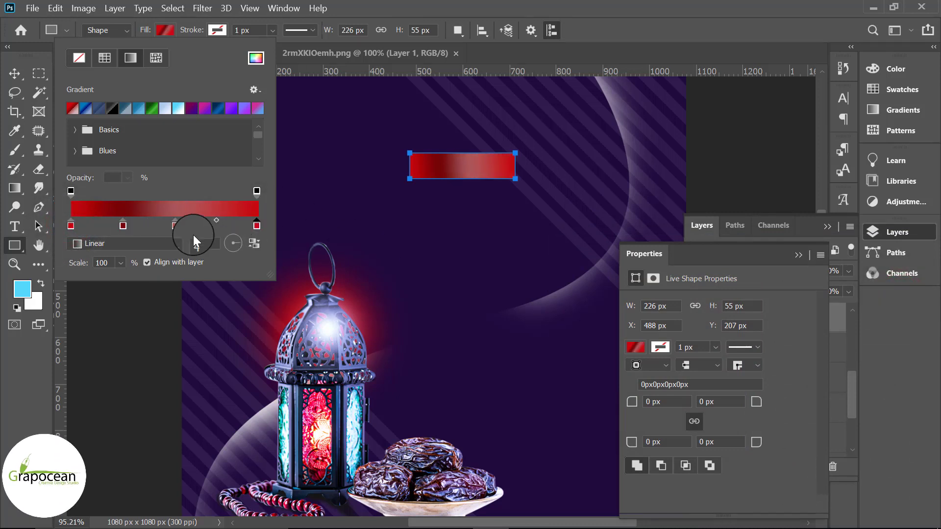
double_click(175, 225)
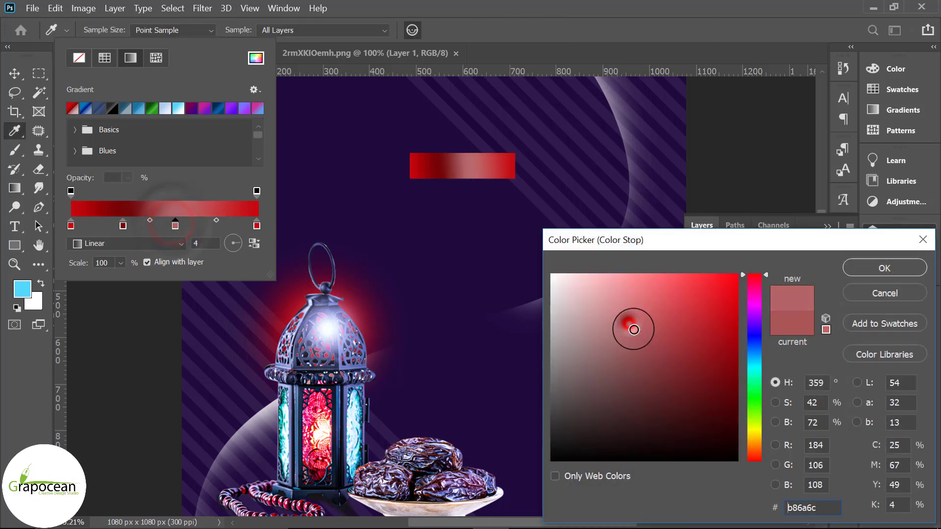
click(633, 331)
drag(633, 331, 675, 292)
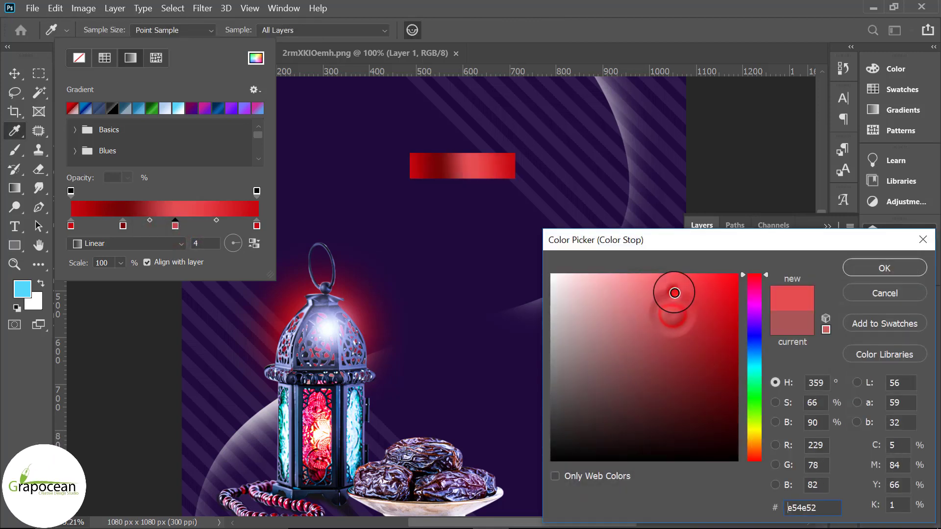
click(884, 268)
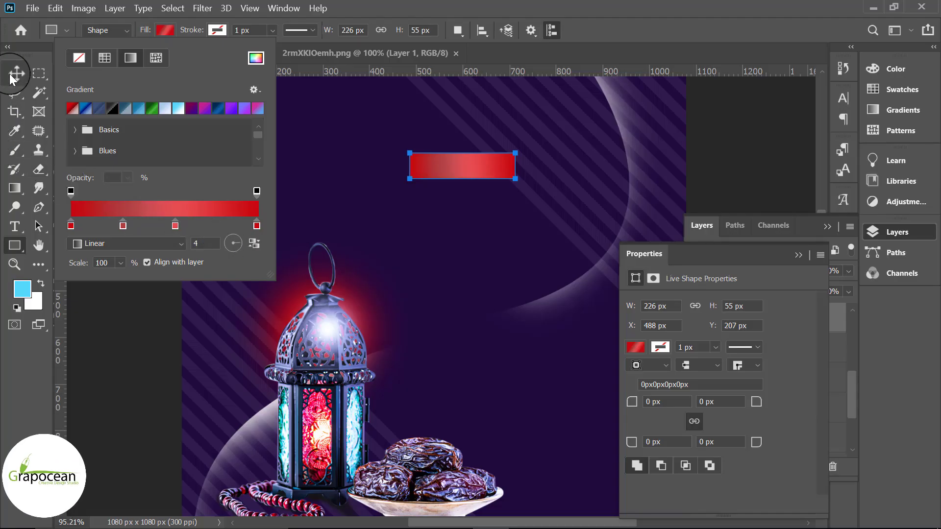
Move the 'The Month Of' text layer above Rectangle 2, deleting an extra empty layer.
click(9, 68)
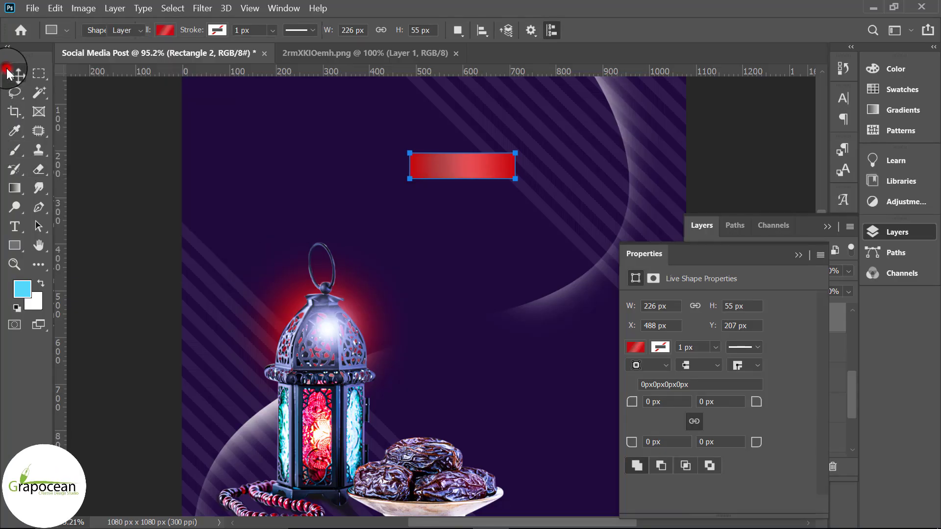
scroll(505, 247, down, 3)
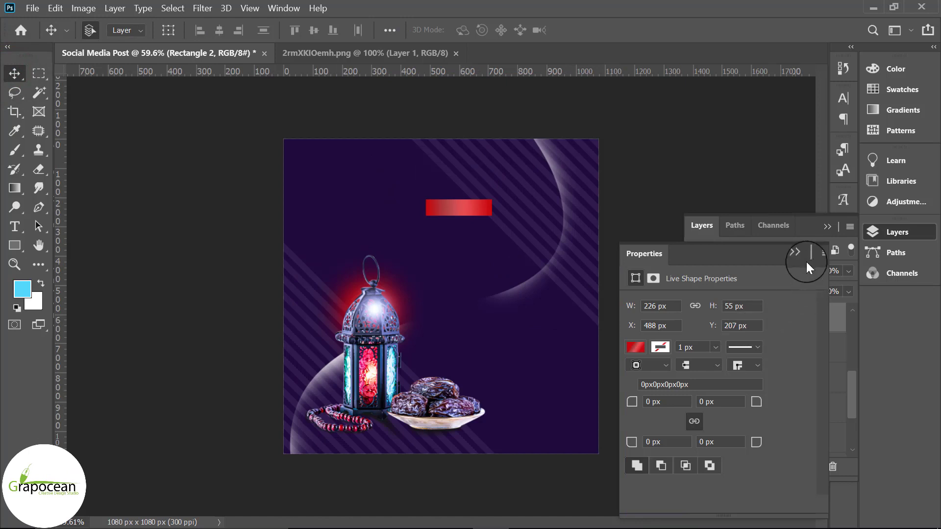
click(795, 253)
click(812, 466)
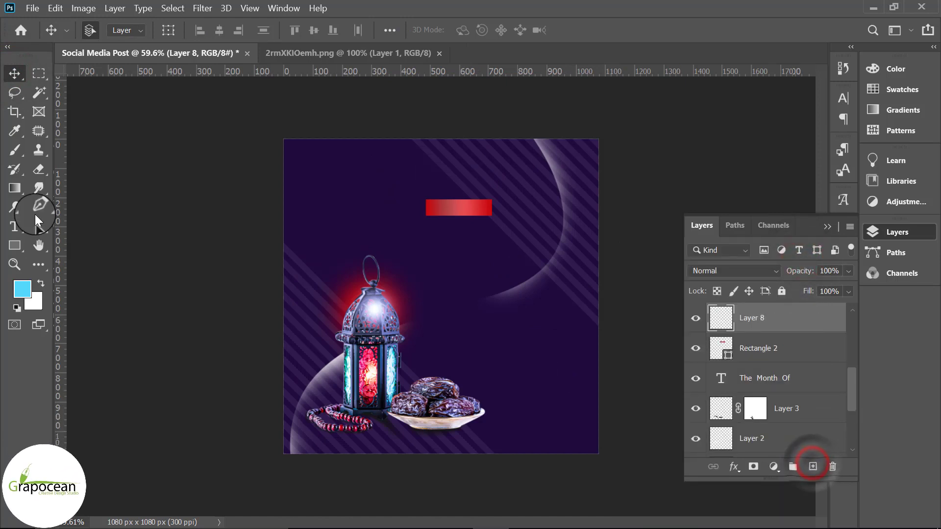
key(Delete)
drag(791, 348, 788, 313)
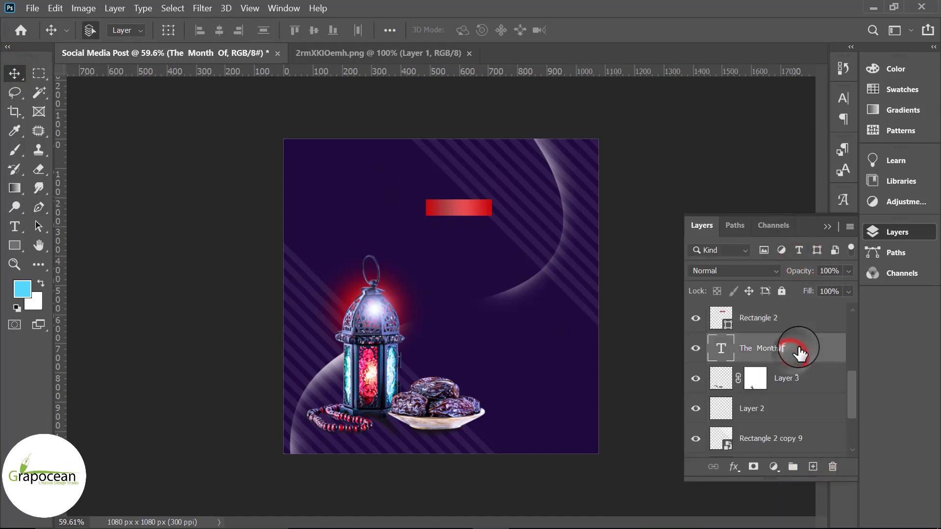
scroll(509, 240, up, 3)
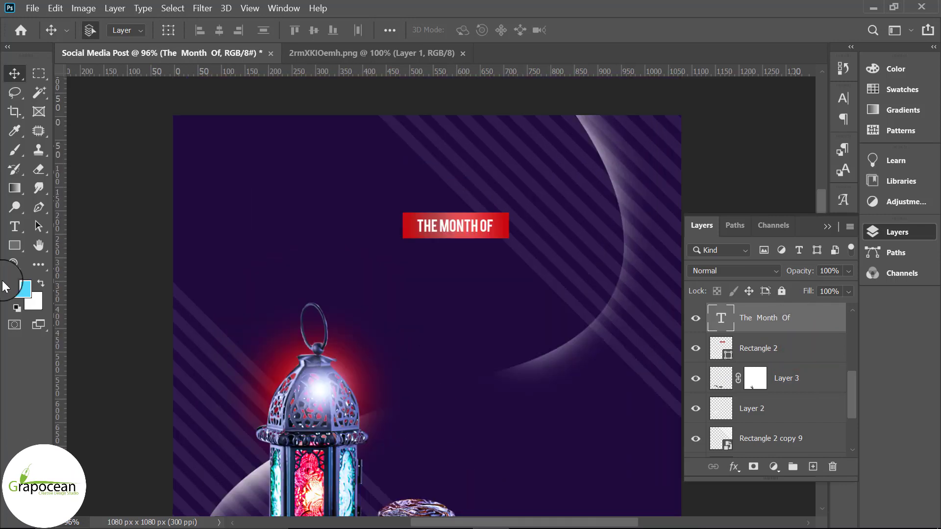
click(15, 226)
Add a white letter 'R' below the red bar in Arial Black at 24 pt.
click(812, 467)
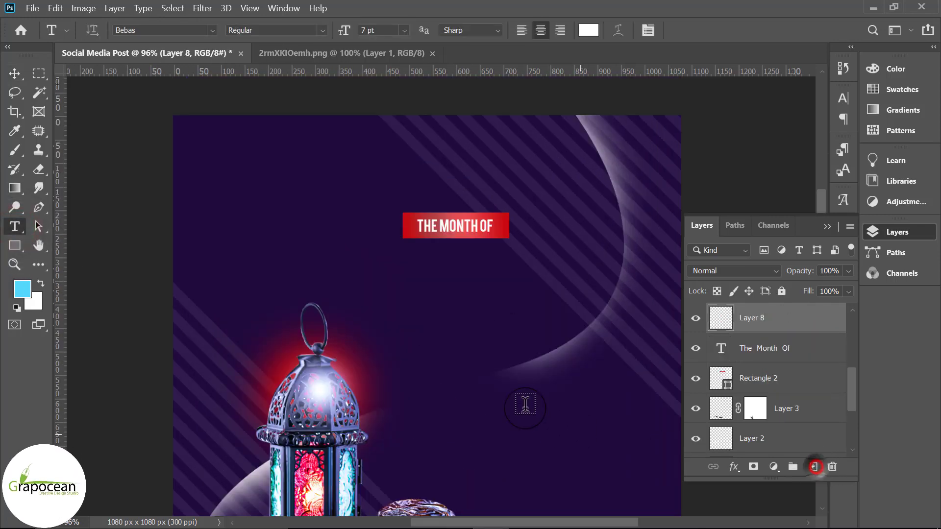
click(458, 296)
text(R)
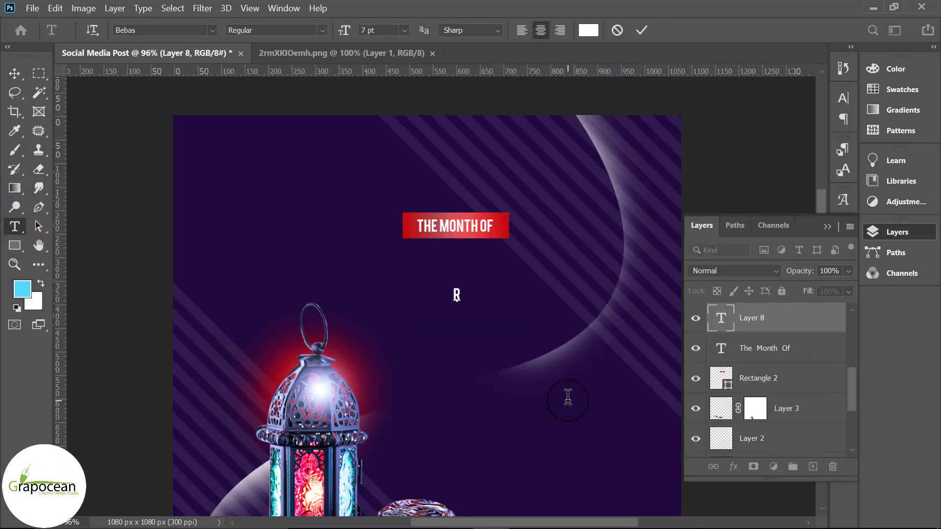
click(211, 31)
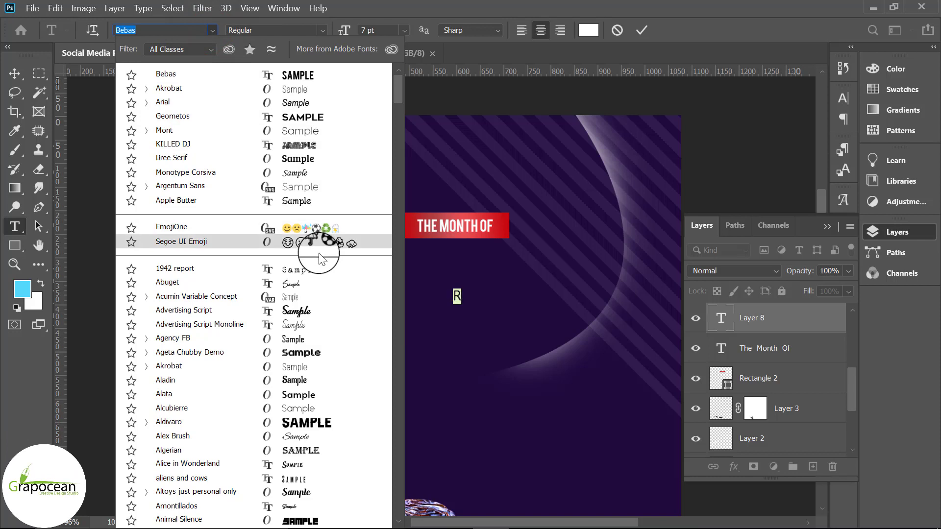
click(297, 105)
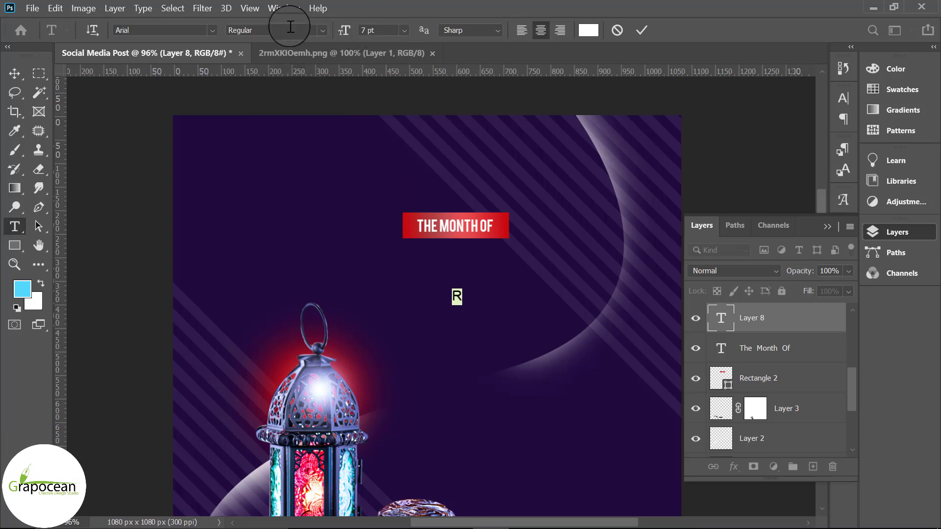
click(290, 27)
click(294, 103)
drag(345, 29, 365, 43)
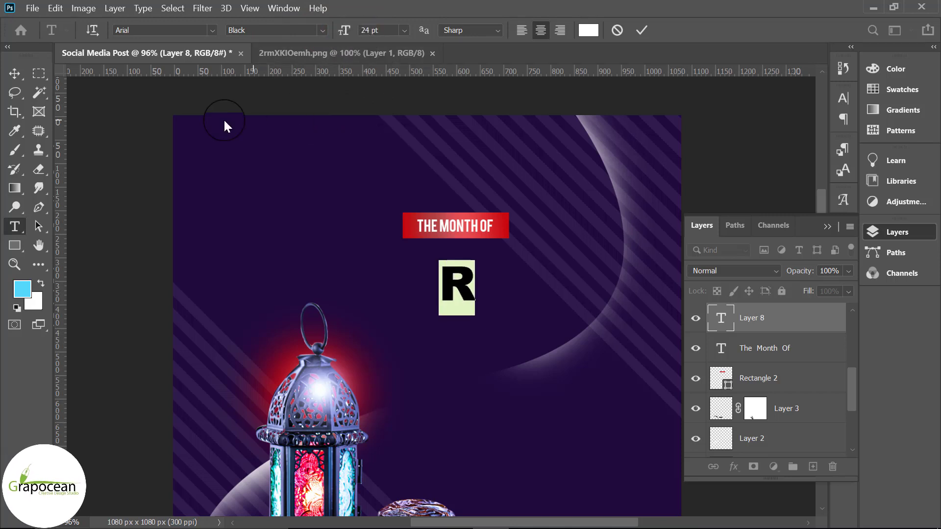
click(14, 73)
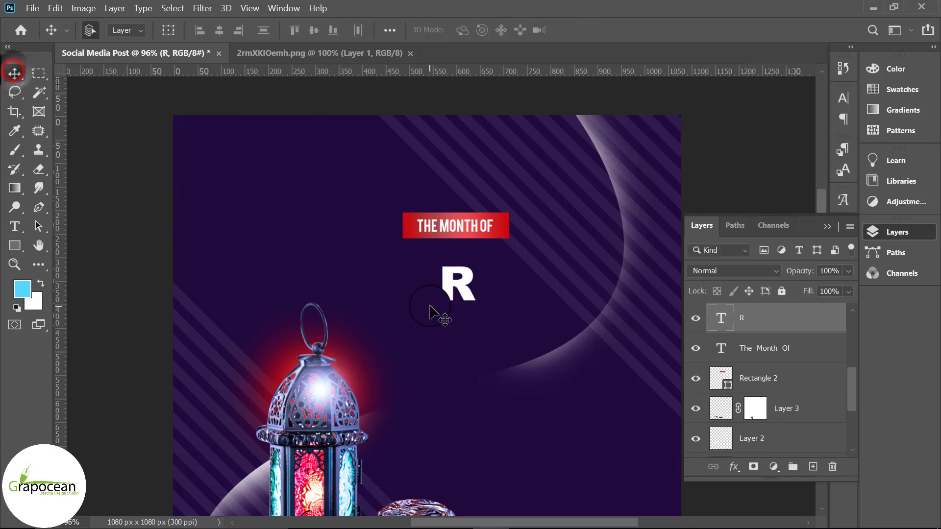
Position the R and retype its duplicate as a capital A.
scroll(430, 312, up, 3)
drag(472, 309, 448, 312)
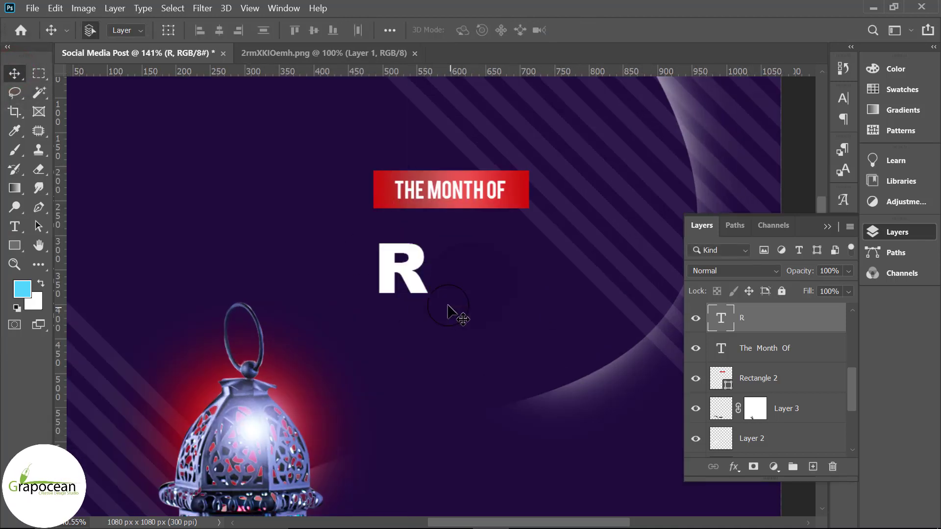
mouse_move(461, 267)
mouse_down()
mouse_move(419, 277)
mouse_move(470, 281)
mouse_up()
key(t)
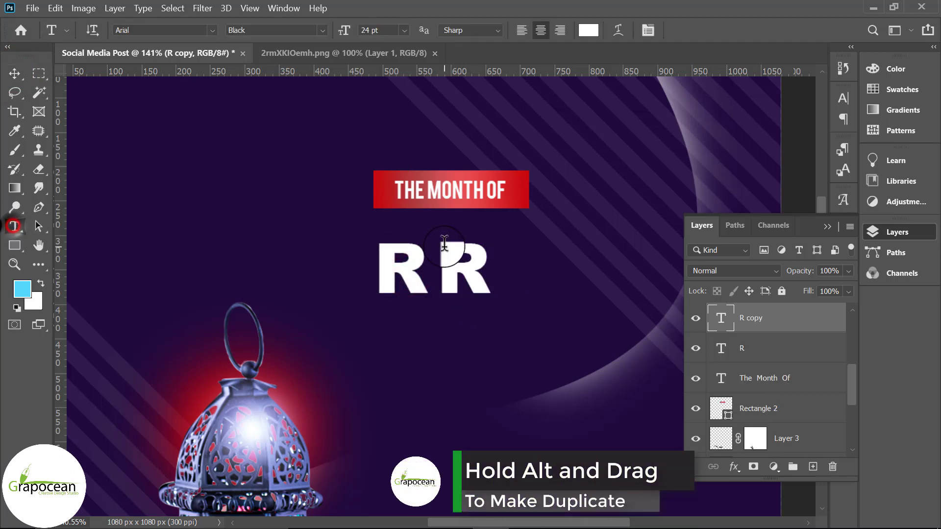
double_click(444, 254)
text(a)
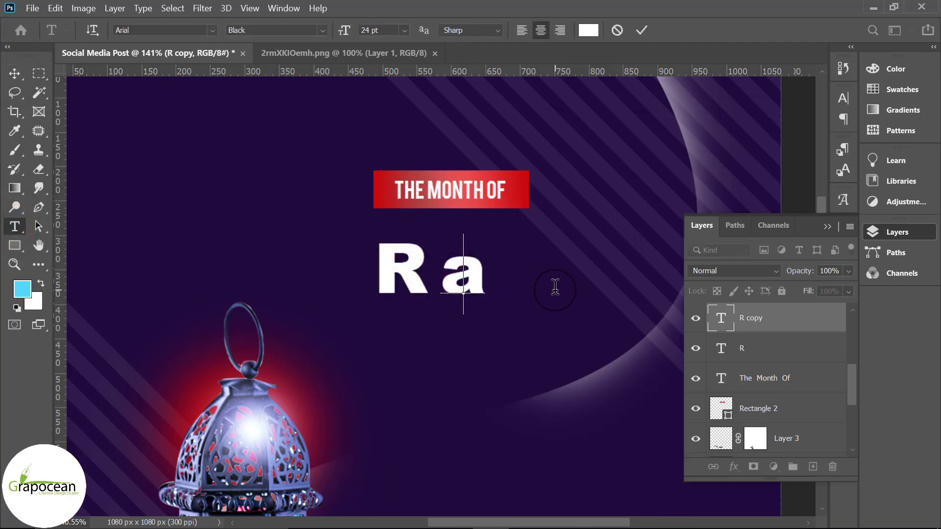
key(BackSpace)
text(A)
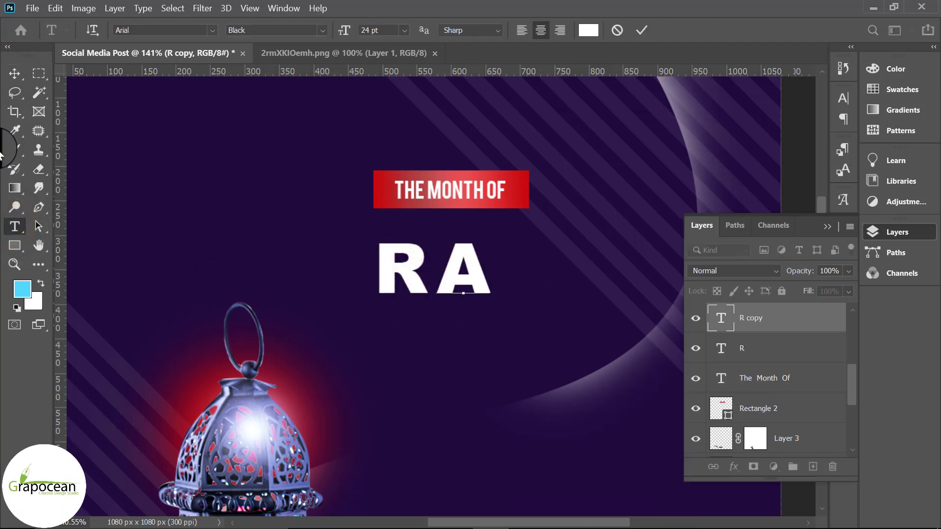
click(21, 73)
Duplicate the A to its right and retype the copy as M.
drag(473, 256, 542, 256)
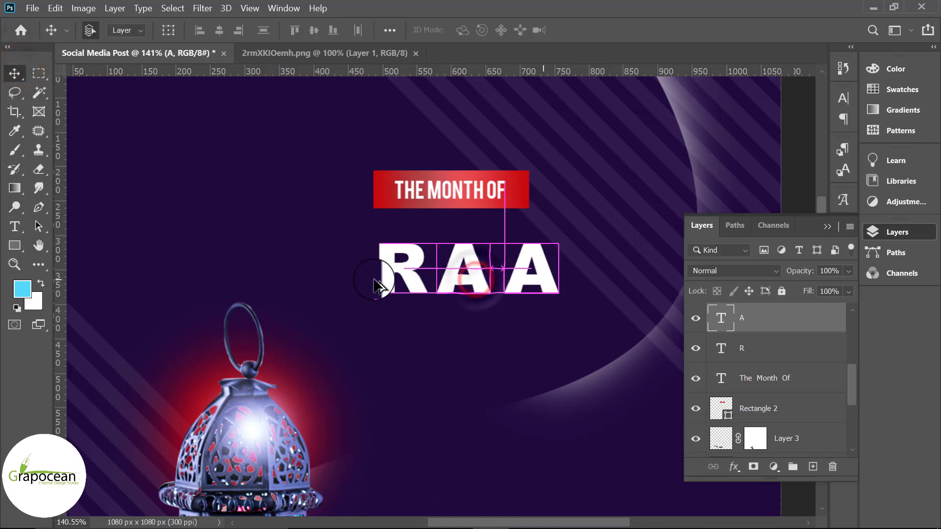
click(14, 226)
double_click(541, 272)
key(BackSpace)
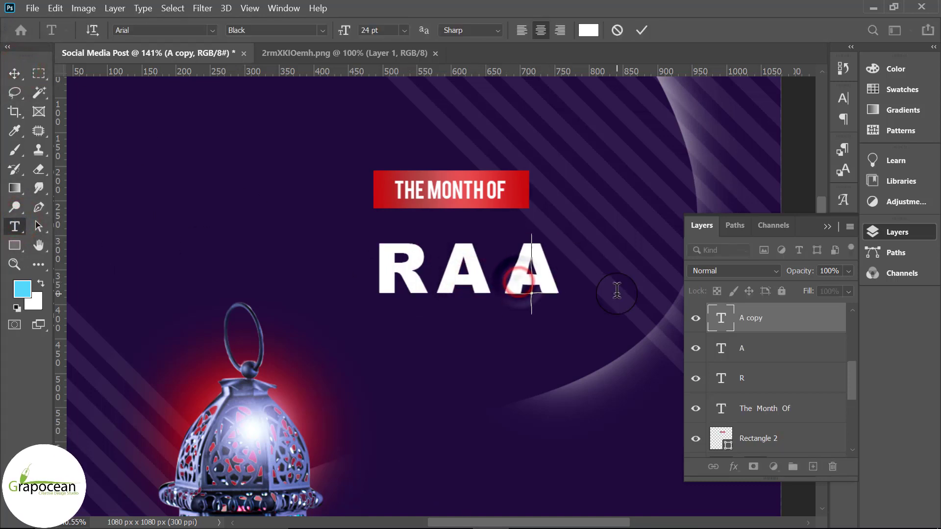
text(M)
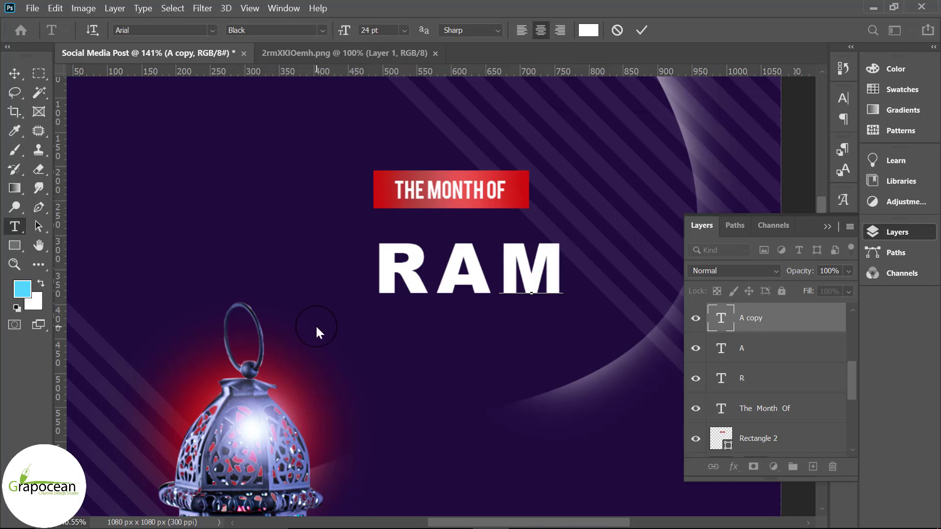
click(16, 80)
Duplicate the M to its right and retype the copy as A.
scroll(185, 279, down, 3)
scroll(416, 282, up, 3)
drag(387, 269, 456, 269)
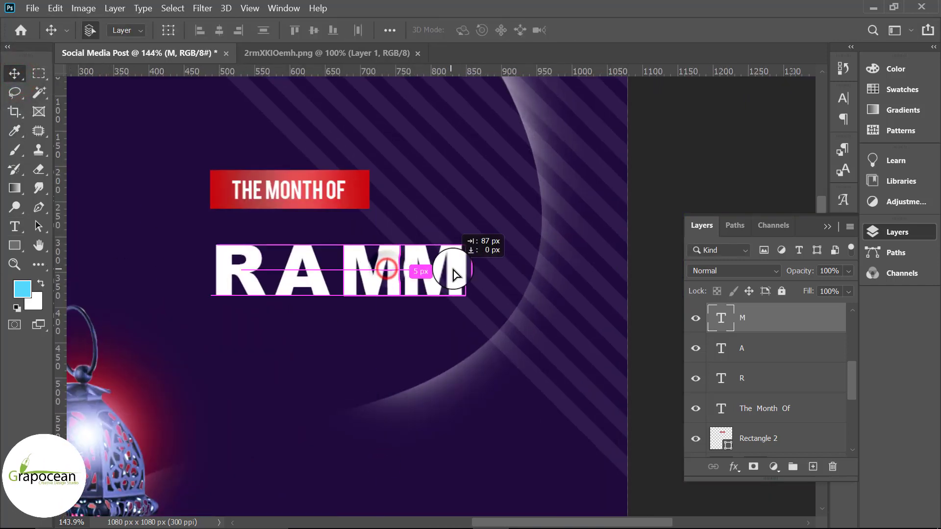
key(t)
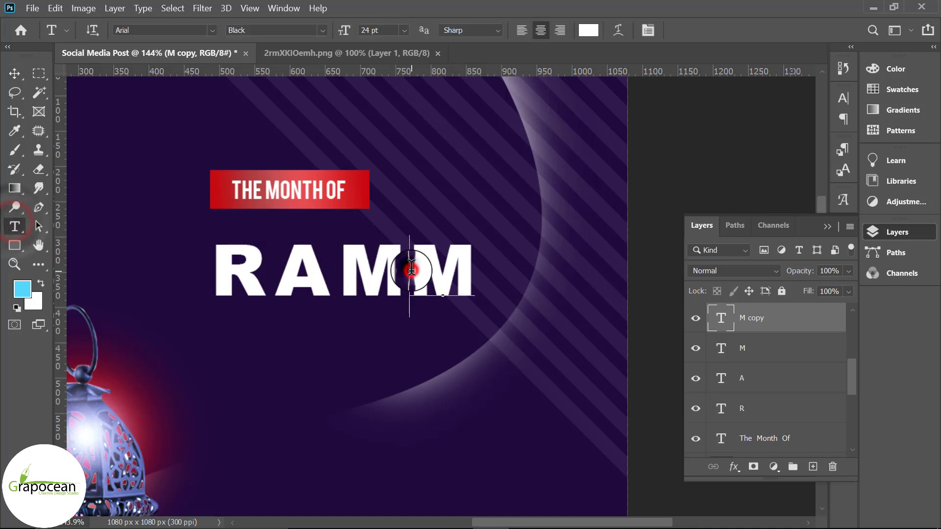
double_click(410, 269)
text(A)
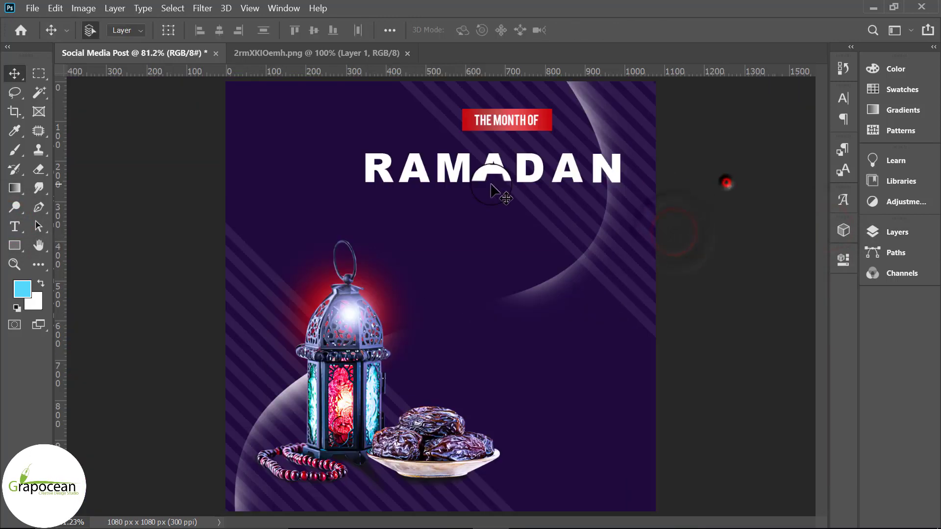
Commit a free transform on the R, then start Puppet Warp and rasterize the R text.
click(382, 169)
key(ctrl+t)
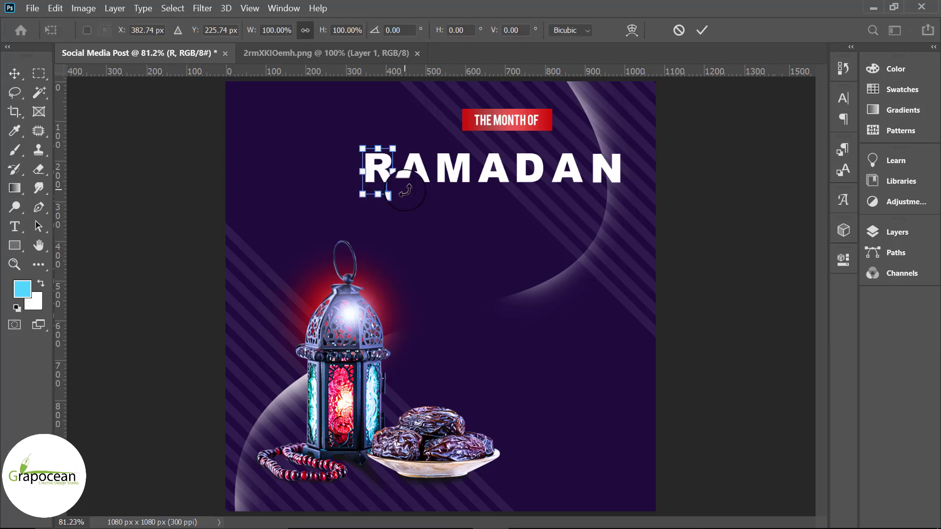
click(55, 9)
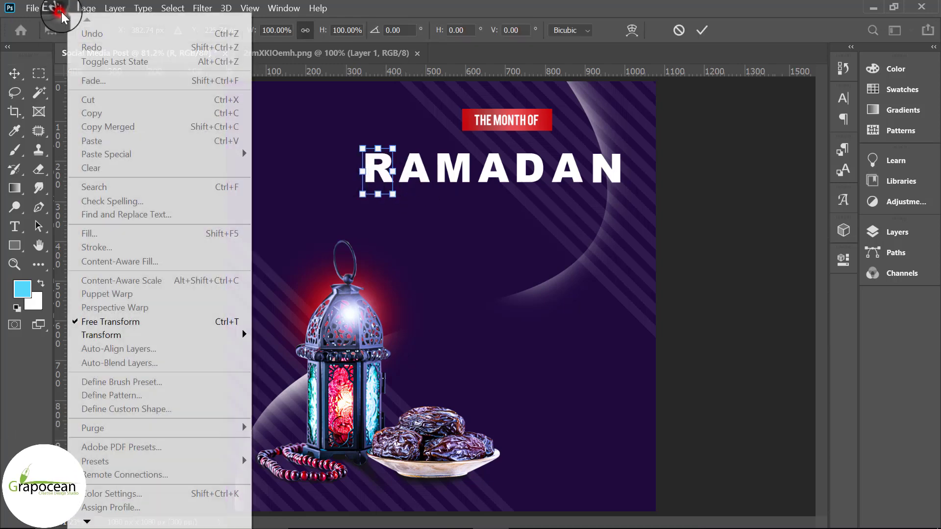
click(698, 33)
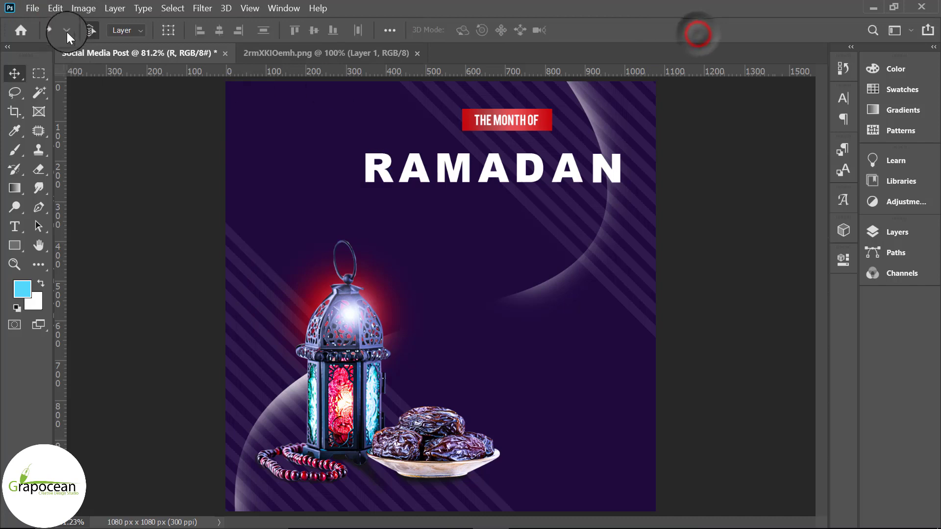
click(55, 8)
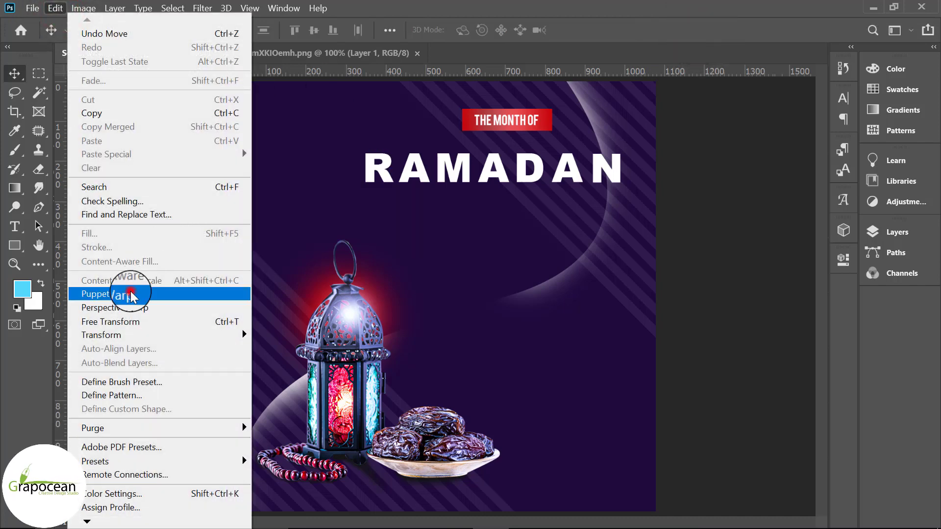
click(131, 293)
click(480, 233)
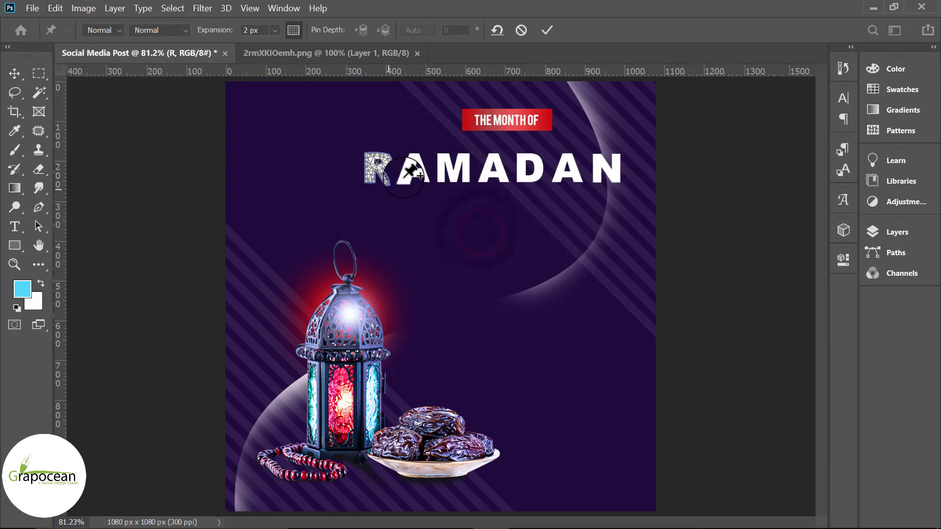
Pin the R's top, middle and leg, drag the top pin to tilt it, and commit.
scroll(407, 146, up, 2)
scroll(406, 146, up, 4)
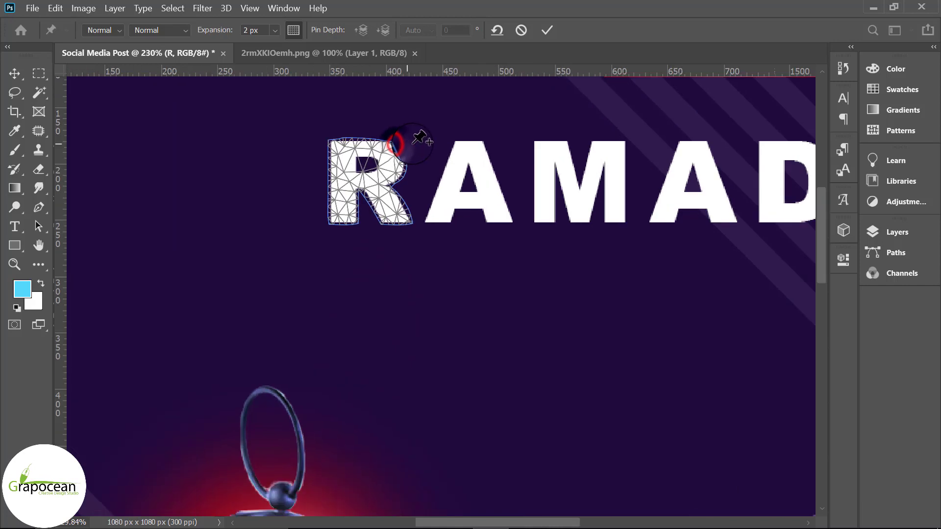
click(394, 144)
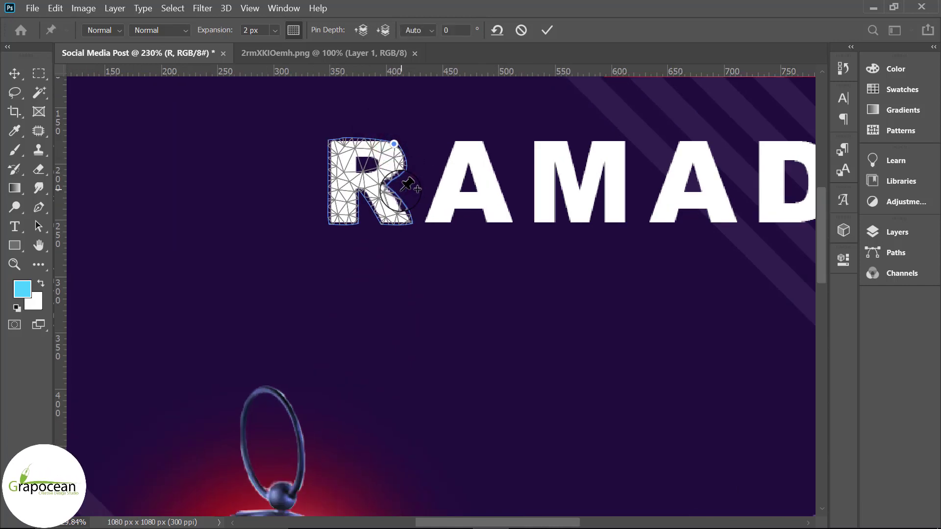
click(387, 184)
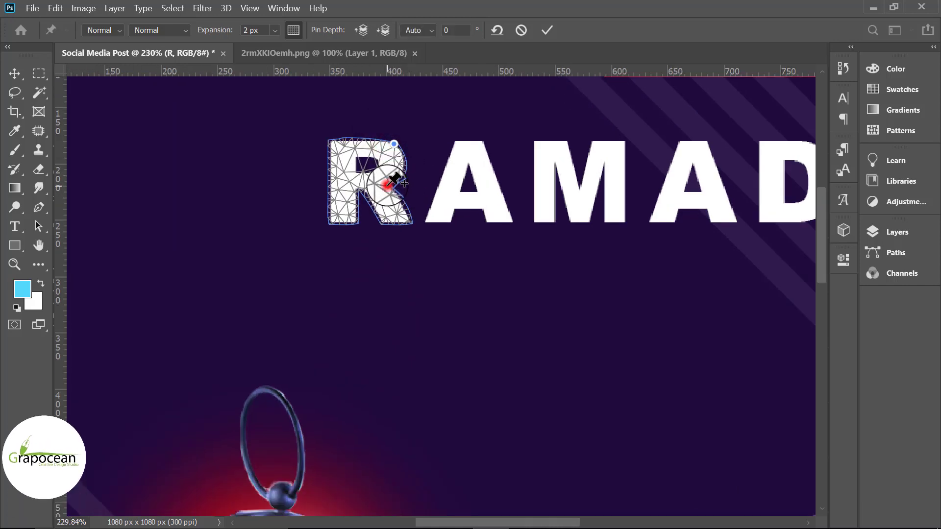
click(409, 221)
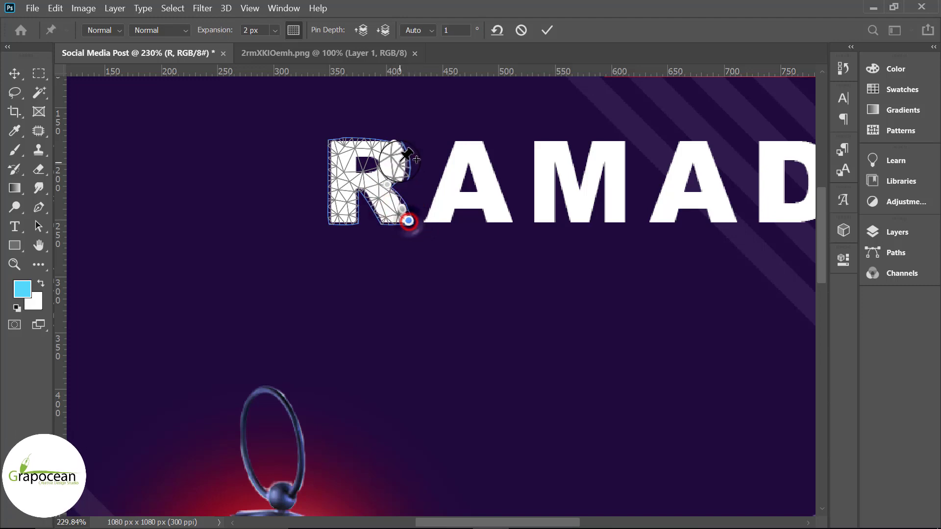
drag(394, 144, 409, 137)
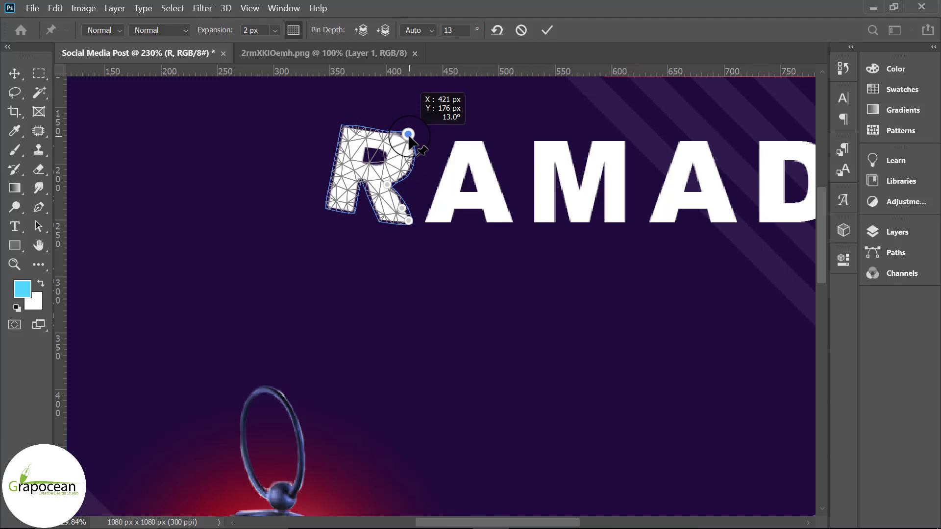
drag(409, 138, 404, 147)
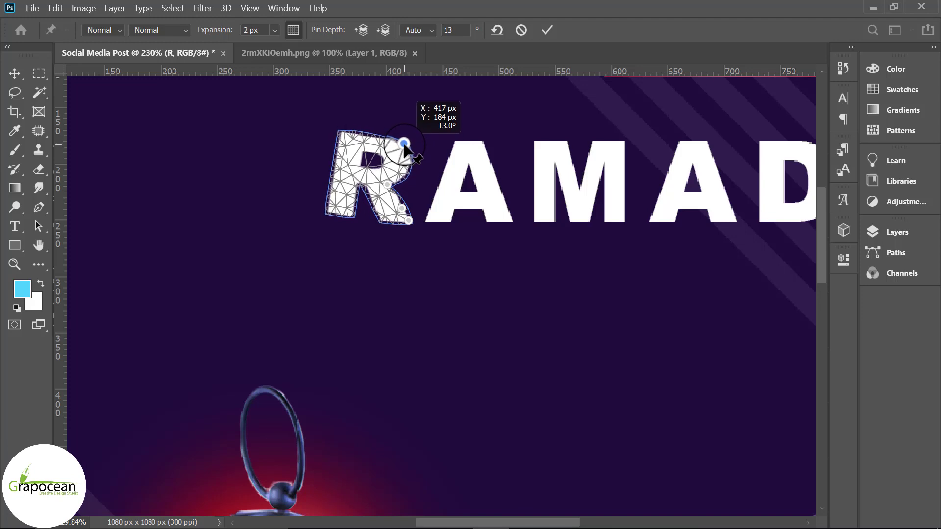
click(547, 29)
Shift the first A about 10 px left so it overlaps the R's leg.
scroll(464, 284, down, 3)
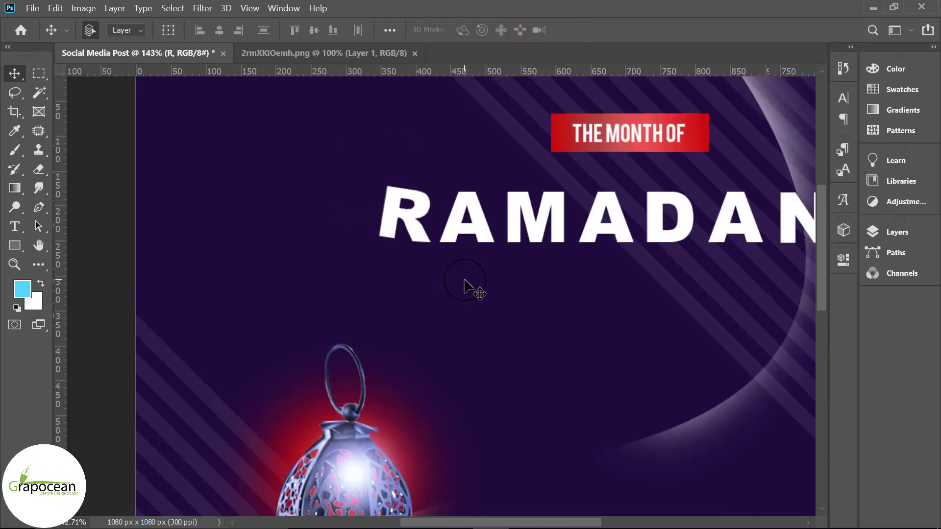
scroll(464, 284, up, 3)
drag(439, 216, 376, 235)
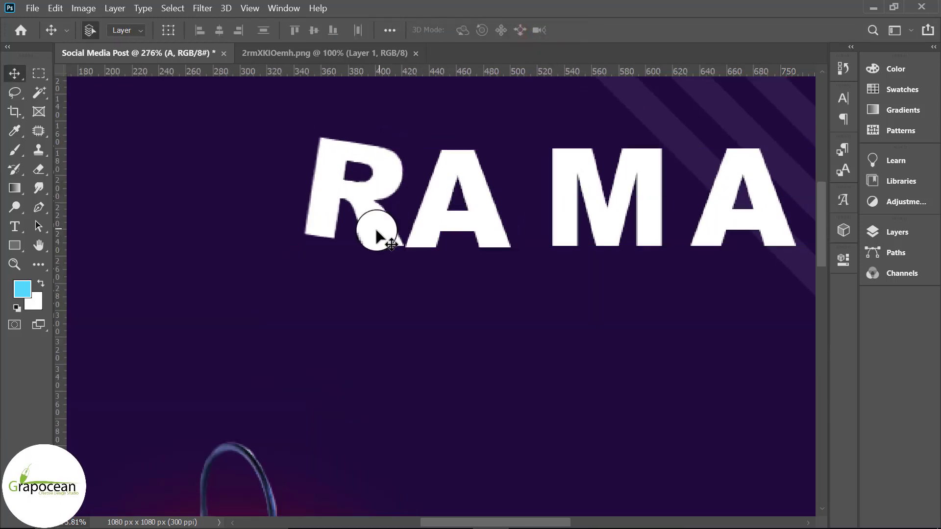
click(872, 231)
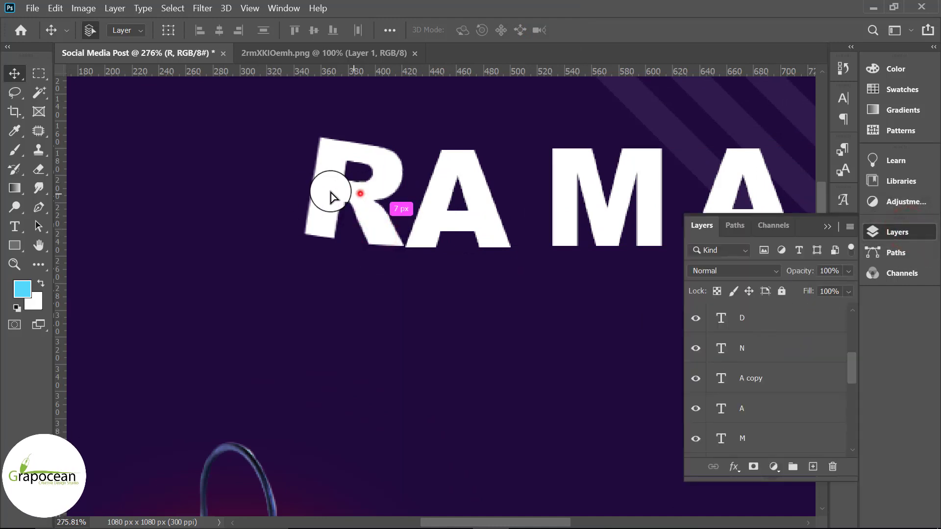
click(360, 194)
scroll(450, 235, up, 1)
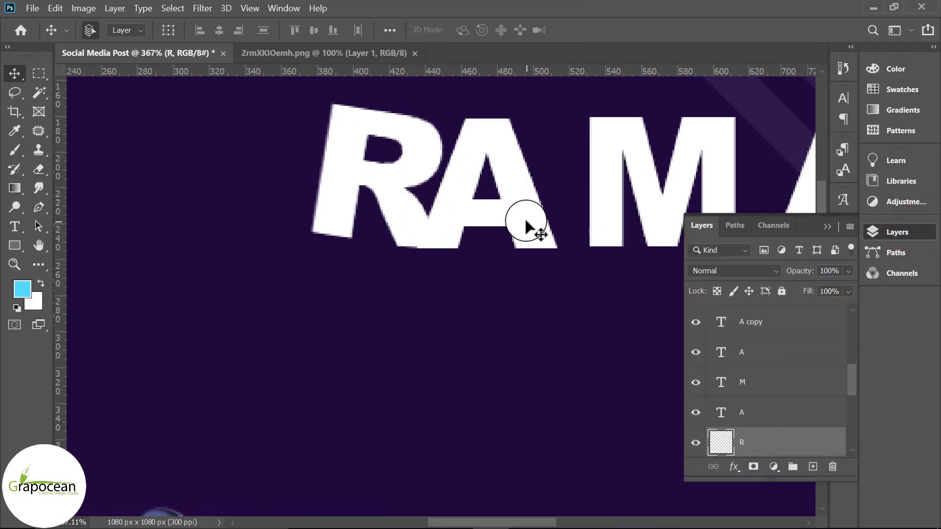
drag(526, 226, 507, 220)
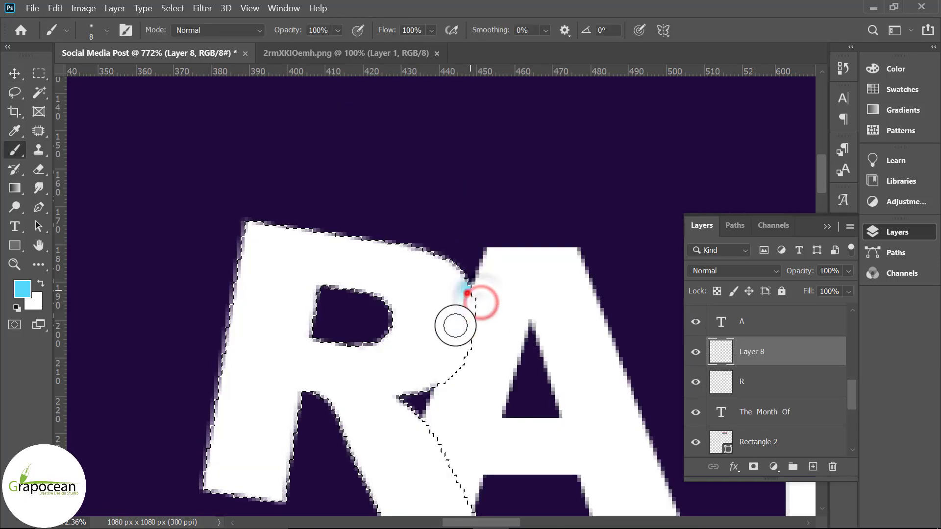
Test strokes at the R/A join, undo them, and set the foreground to near-black.
drag(468, 293, 424, 392)
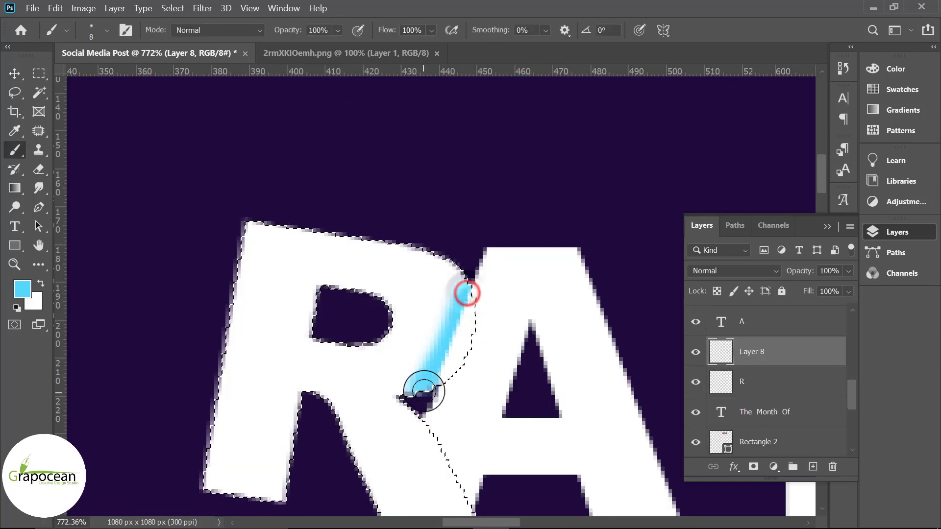
key(ctrl+z)
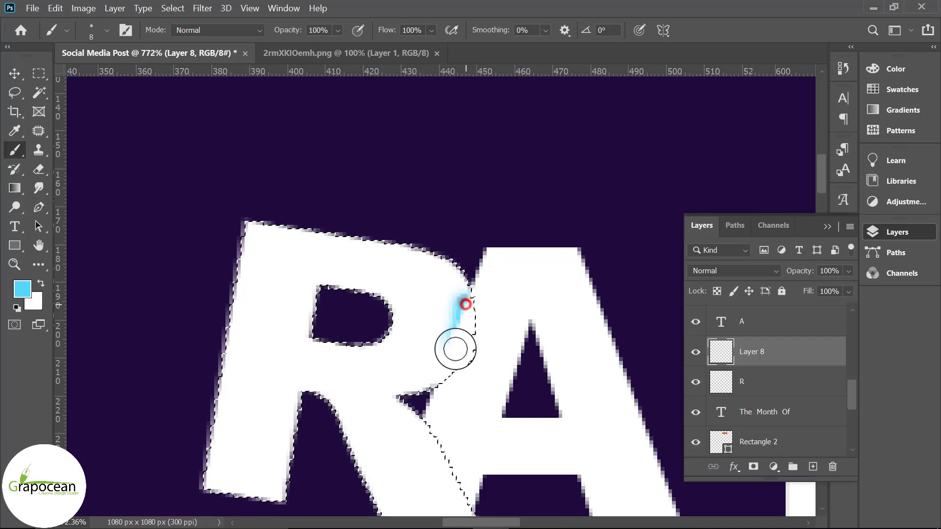
drag(455, 349, 432, 381)
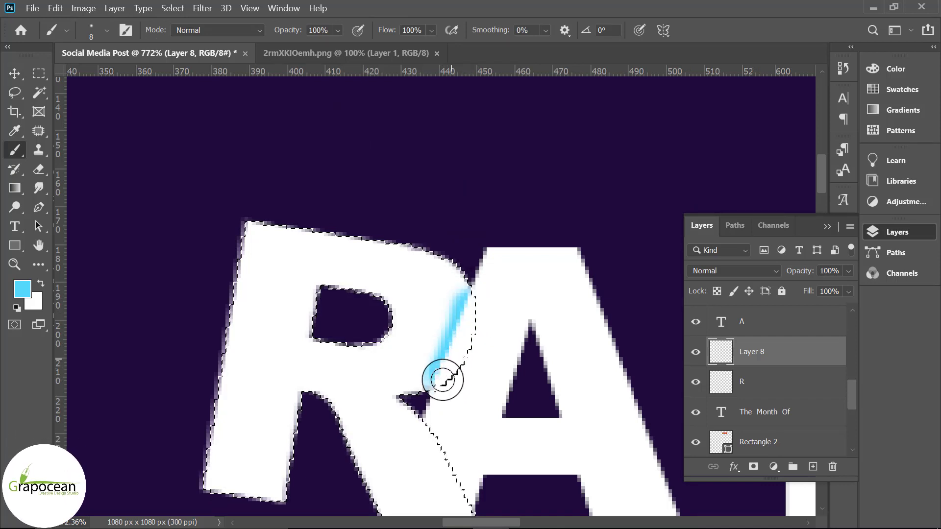
key(ctrl+z)
click(22, 289)
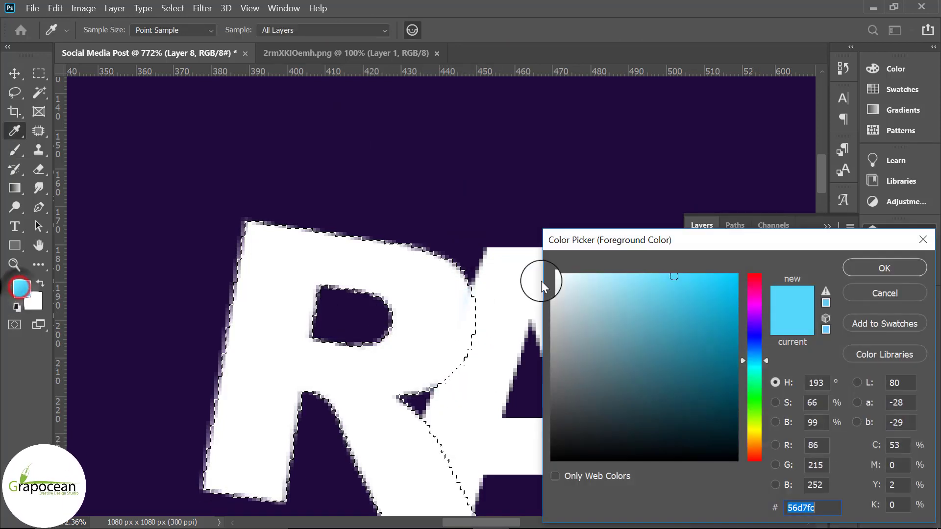
click(563, 441)
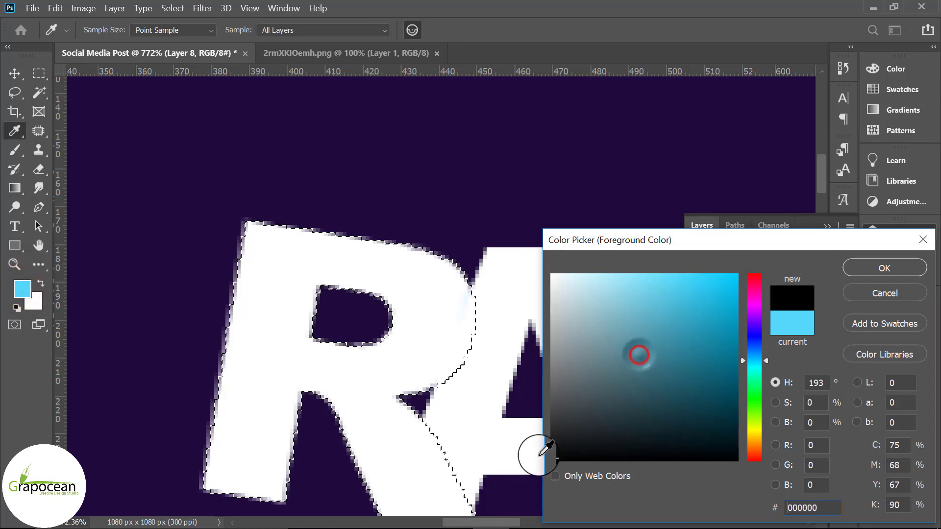
click(869, 267)
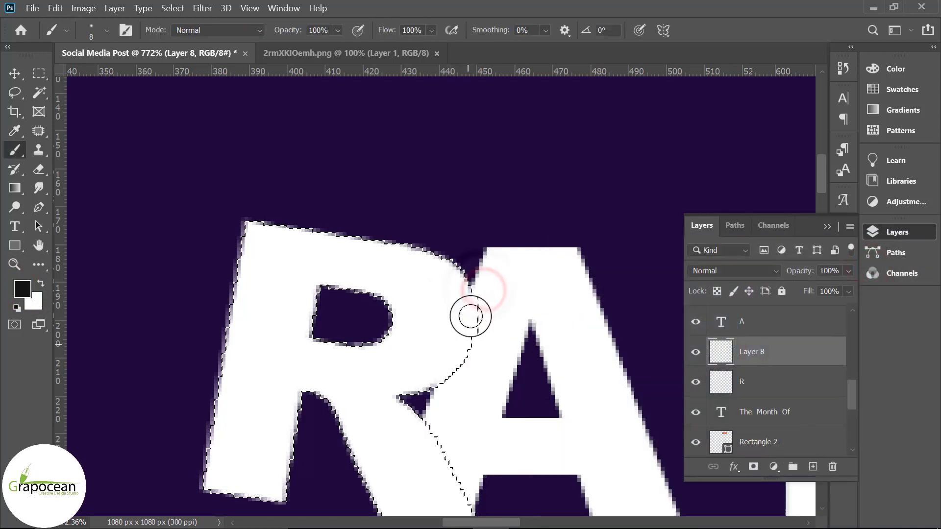
Paint a soft near-black shadow at the R/A join on Layer 8 at 50% opacity.
drag(472, 290, 437, 384)
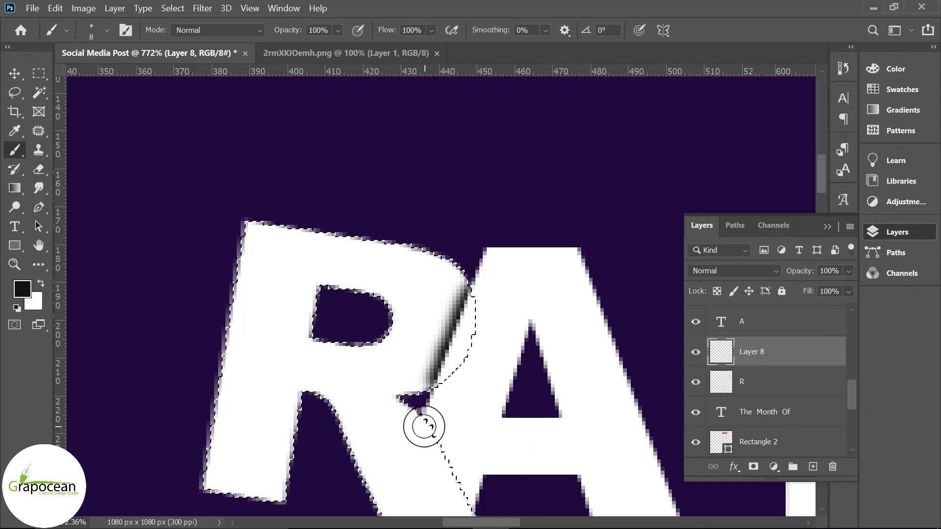
drag(424, 426, 410, 462)
scroll(414, 447, down, 3)
key(ctrl+z)
drag(423, 347, 403, 406)
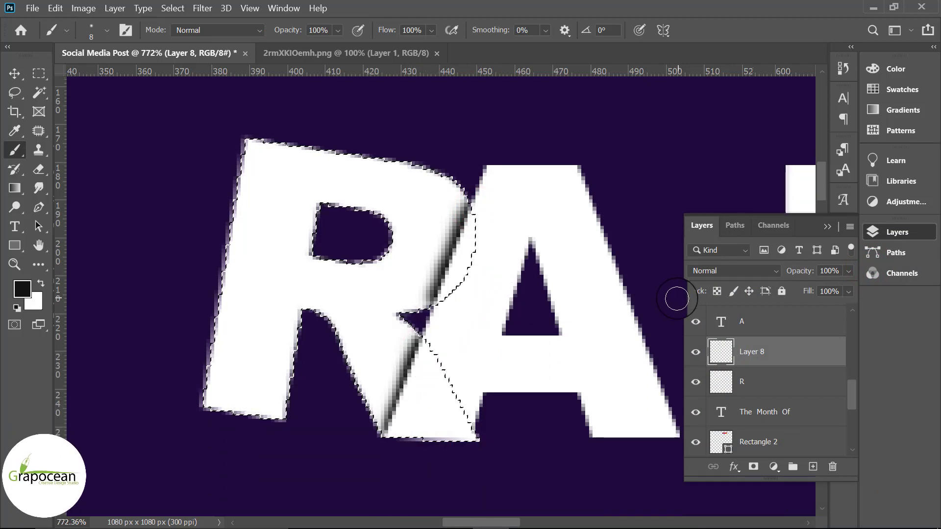
click(849, 345)
mouse_move(850, 269)
mouse_down()
mouse_move(805, 289)
mouse_move(813, 289)
mouse_up()
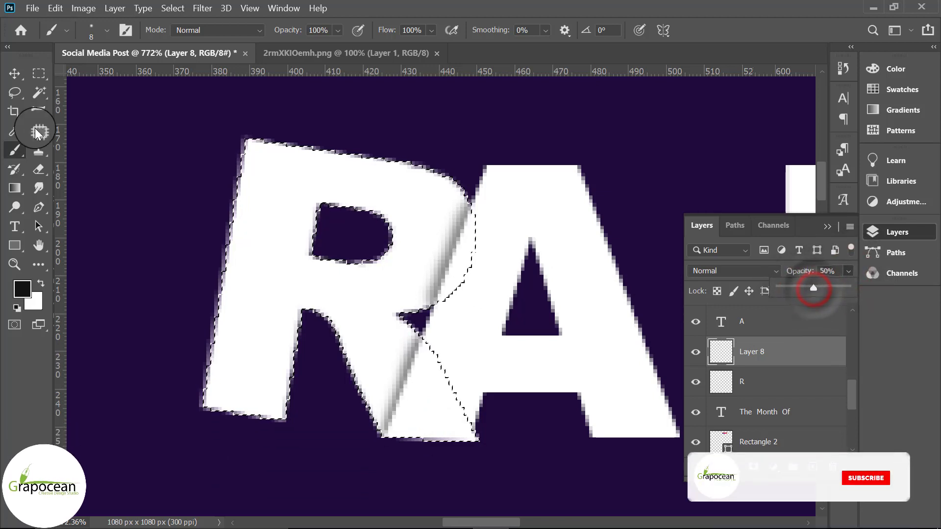
click(40, 72)
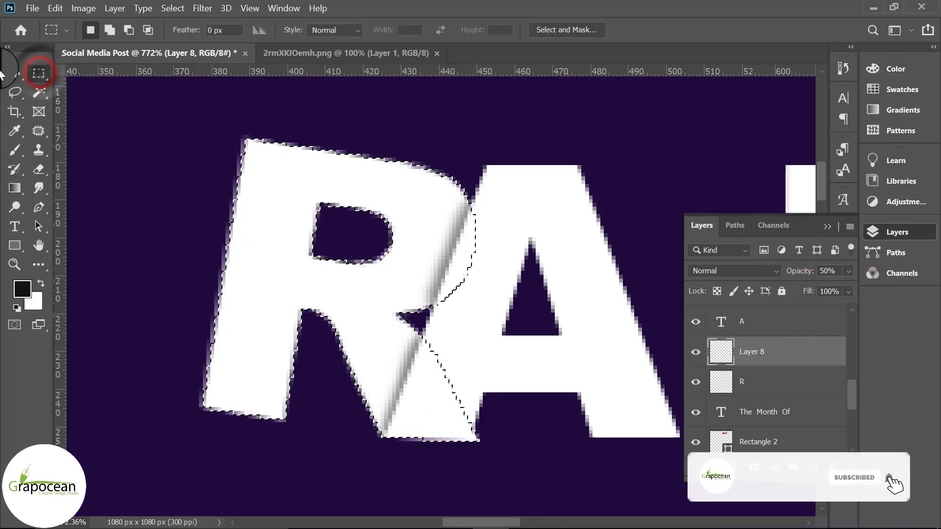
click(15, 73)
click(132, 206)
Drop the R selection and select the M letter layer.
click(40, 73)
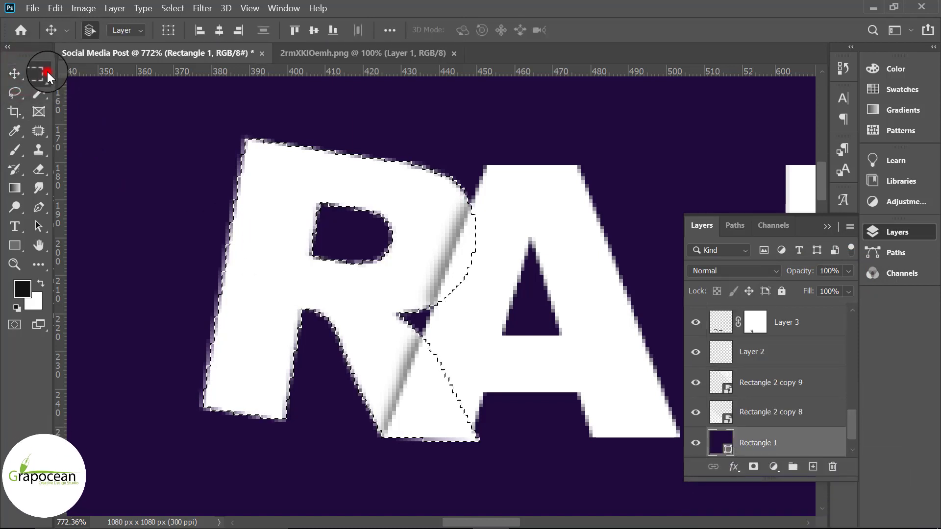
click(168, 278)
scroll(310, 387, down, 5)
click(15, 72)
scroll(126, 209, up, 3)
click(347, 273)
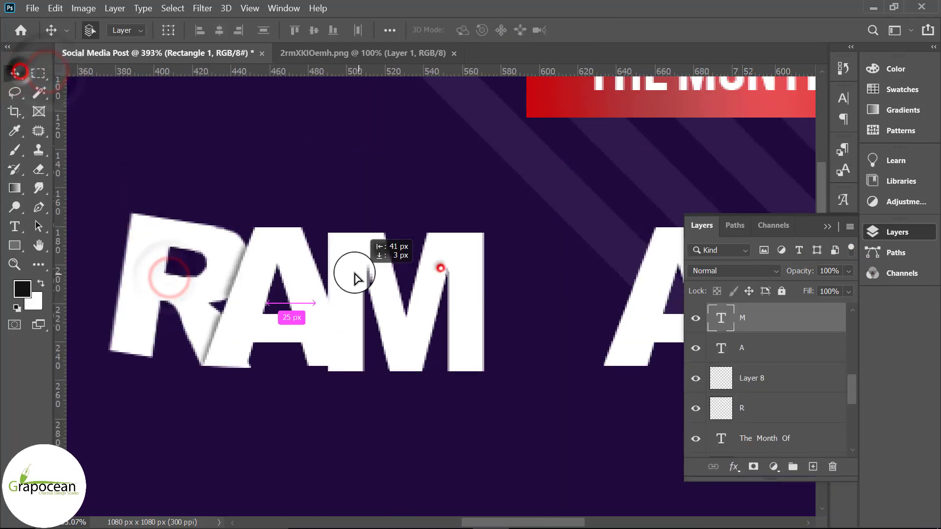
Rasterize and puppet-warp the M into a tilt, then nudge it against the A.
key(ctrl+t)
click(701, 29)
click(56, 8)
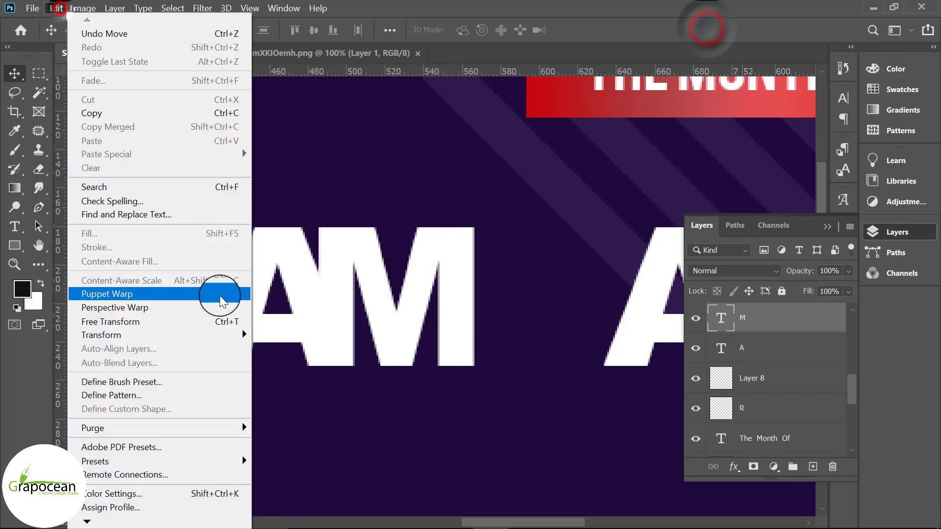
click(189, 292)
click(318, 231)
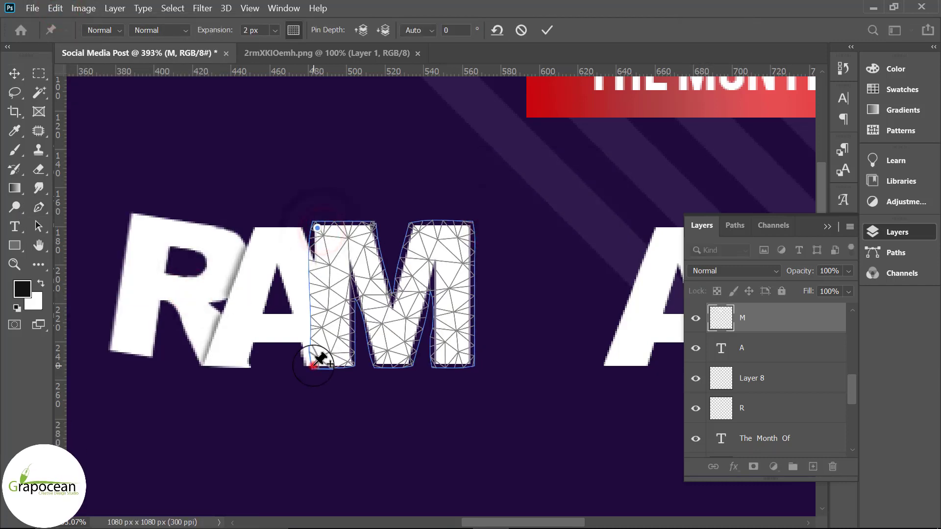
drag(317, 228, 290, 196)
click(547, 30)
mouse_move(387, 324)
mouse_down()
mouse_move(403, 335)
mouse_move(388, 336)
mouse_up()
Draw a dark line along the M's left edge, then undo it because it landed on the M layer.
click(15, 150)
click(290, 231)
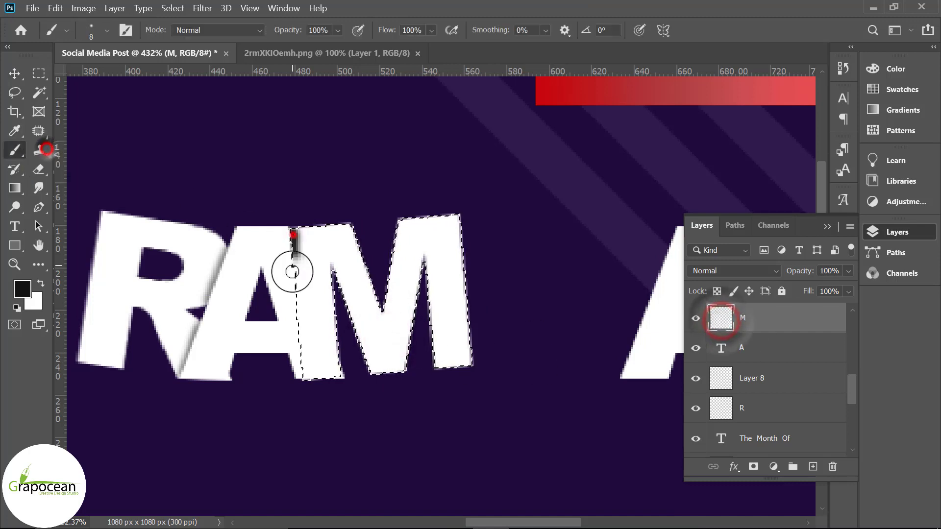
shift+click(305, 378)
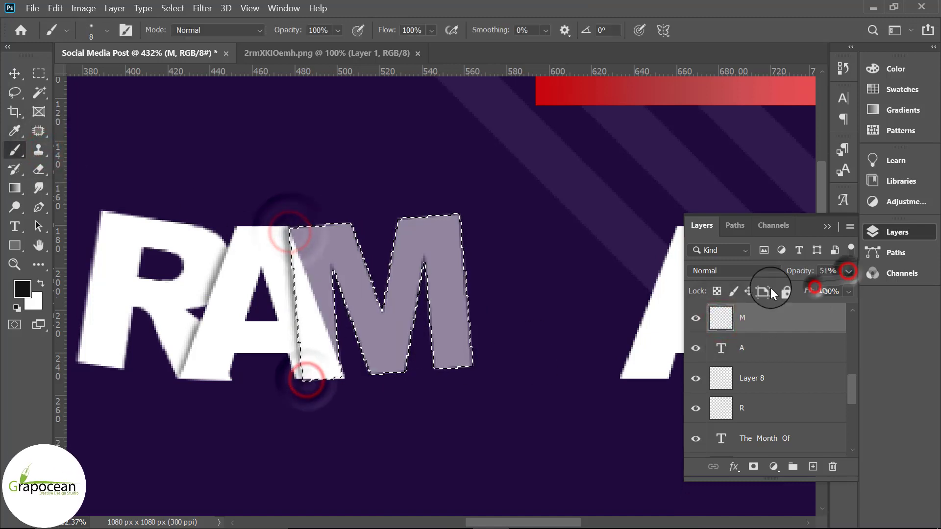
click(14, 73)
click(290, 247)
key(ctrl+z)
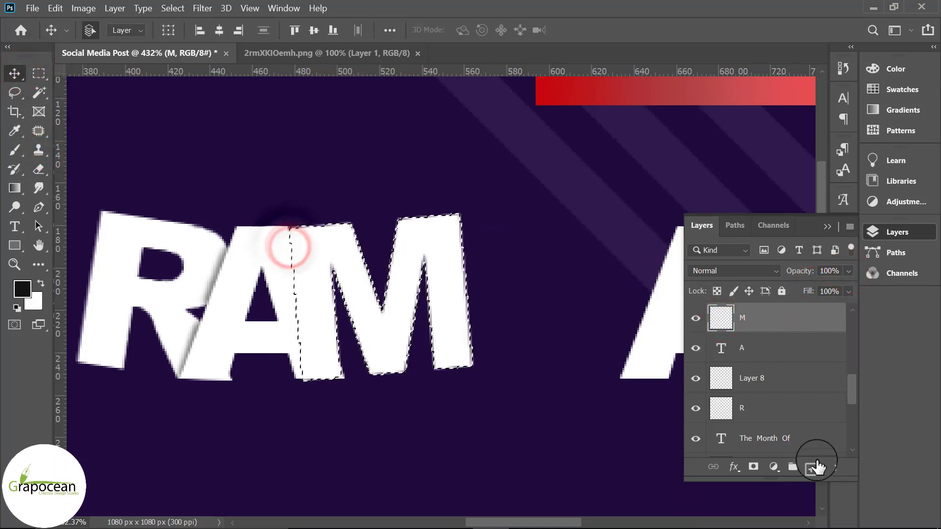
Draw the dark line along the M's left edge on new Layer 9 at 50% opacity.
click(813, 466)
scroll(357, 325, down, 5)
scroll(325, 294, up, 6)
key(b)
shift+click(329, 397)
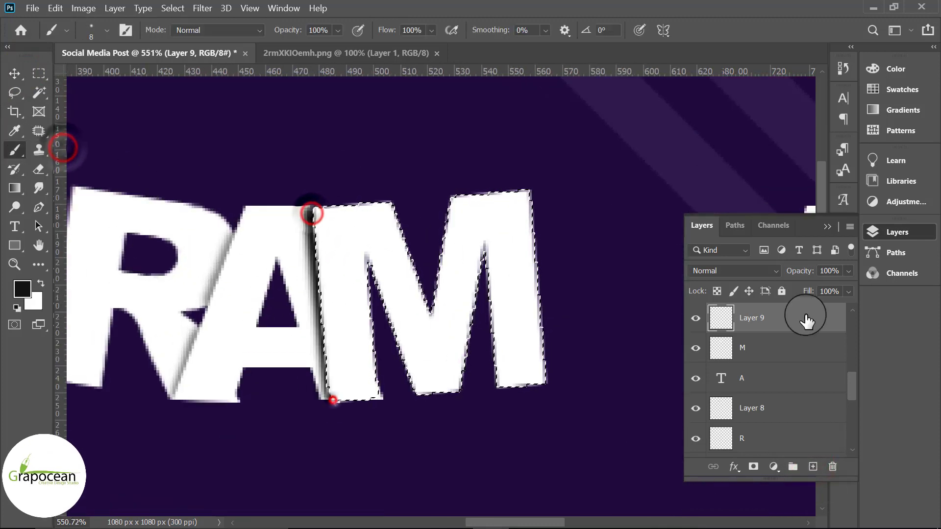
click(828, 270)
text(50)
key(Return)
click(39, 73)
key(ctrl+d)
Slide the second A left next to the M.
scroll(390, 357, down, 2)
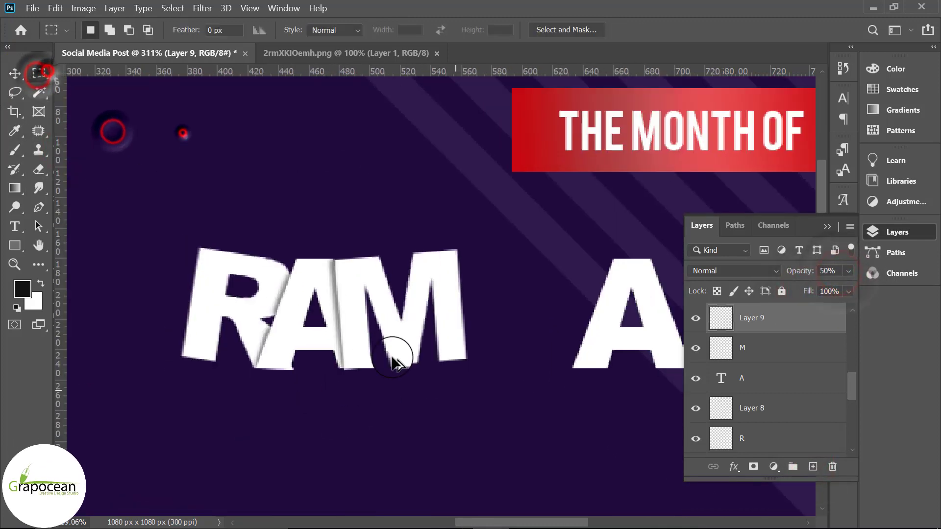
scroll(378, 330, down, 2)
click(15, 73)
drag(558, 322, 421, 315)
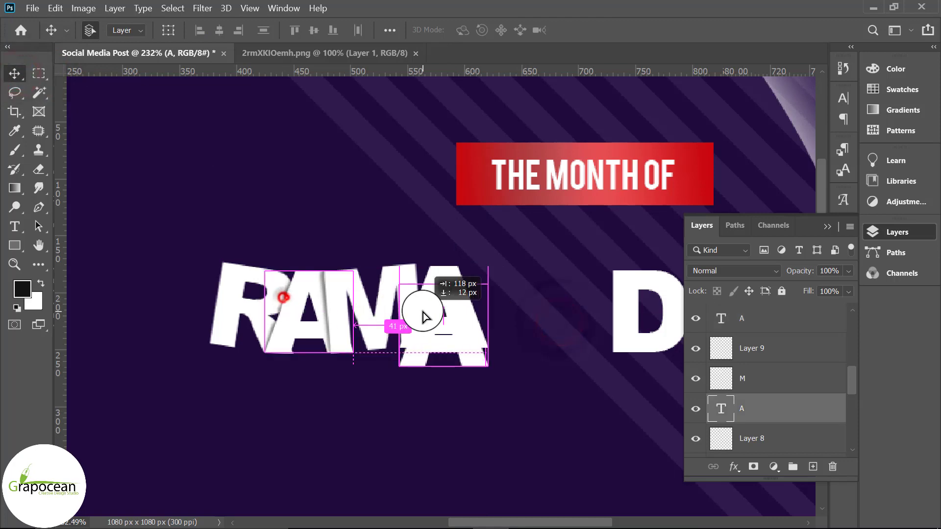
Puppet-warp the second A, dragging its top pin to tilt it, and commit.
scroll(294, 290, up, 4)
scroll(505, 357, down, 3)
scroll(565, 387, down, 2)
scroll(563, 385, up, 2)
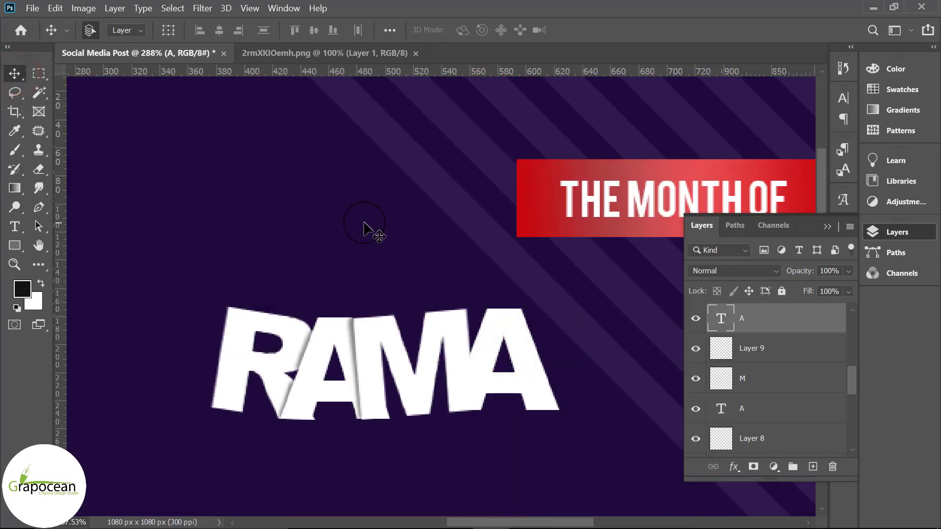
click(56, 8)
click(115, 294)
scroll(472, 378, up, 3)
scroll(474, 297, up, 1)
drag(478, 209, 466, 216)
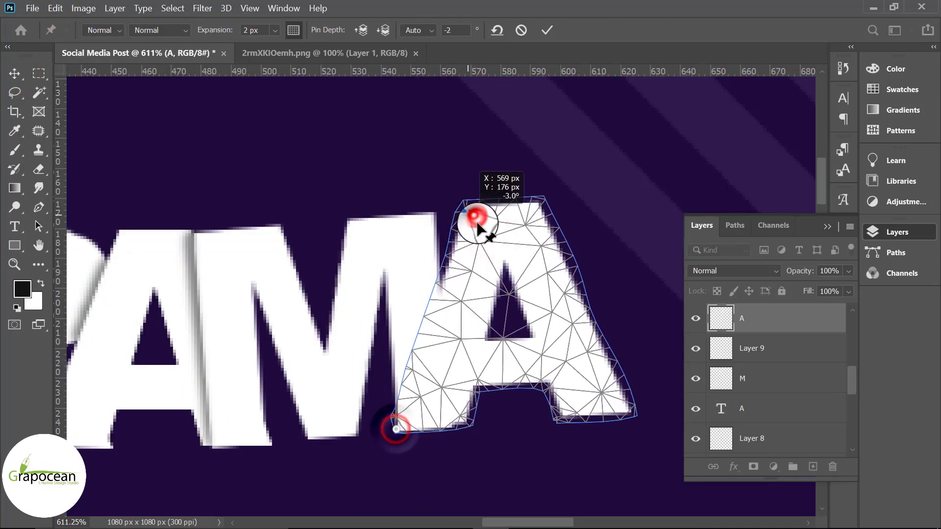
click(547, 29)
Add new Layer 10 and load the A's outline as a selection.
scroll(582, 373, up, 1)
click(812, 466)
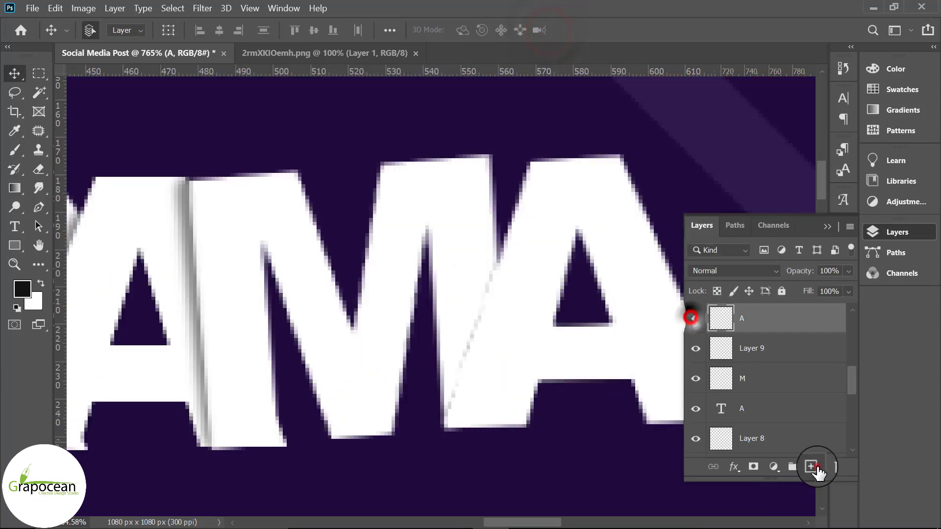
scroll(451, 409, down, 6)
key(ctrl+a)
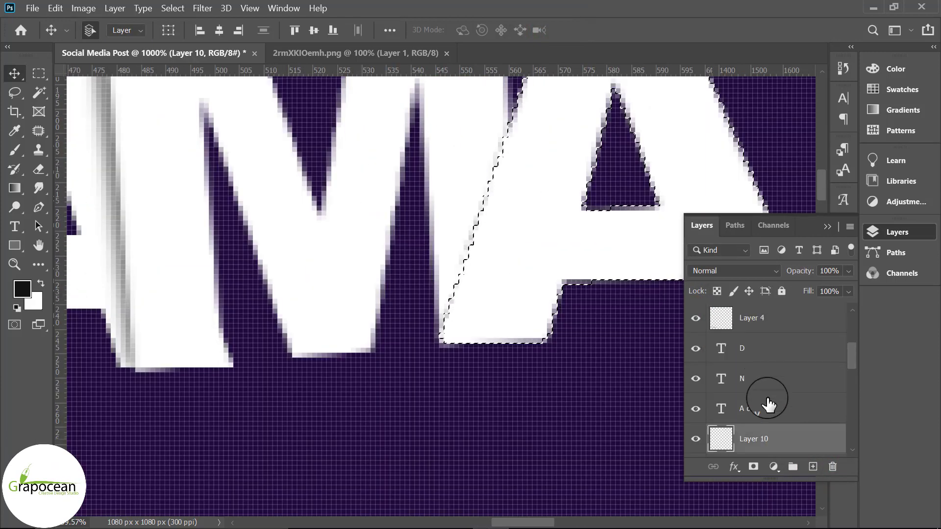
click(812, 467)
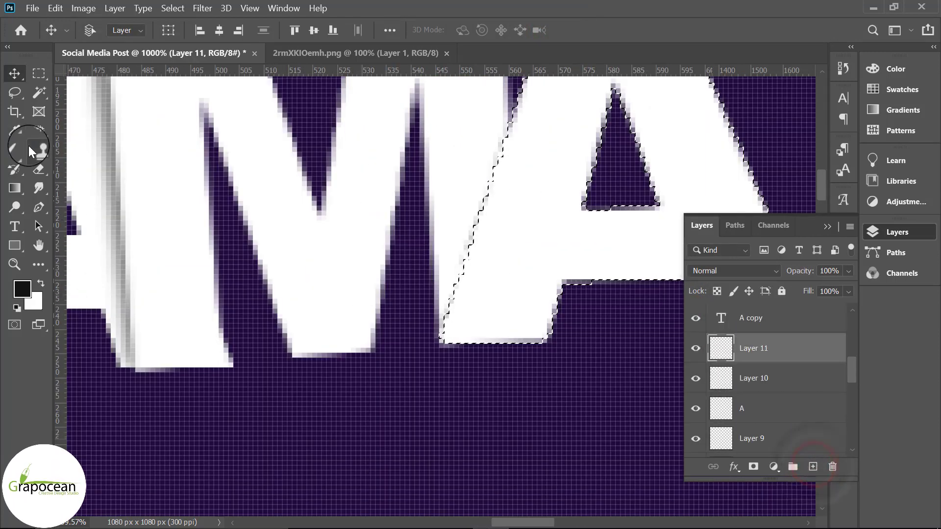
click(16, 131)
Brush soft shading along the A's left edge at 50% opacity, then fit the post on screen.
click(15, 150)
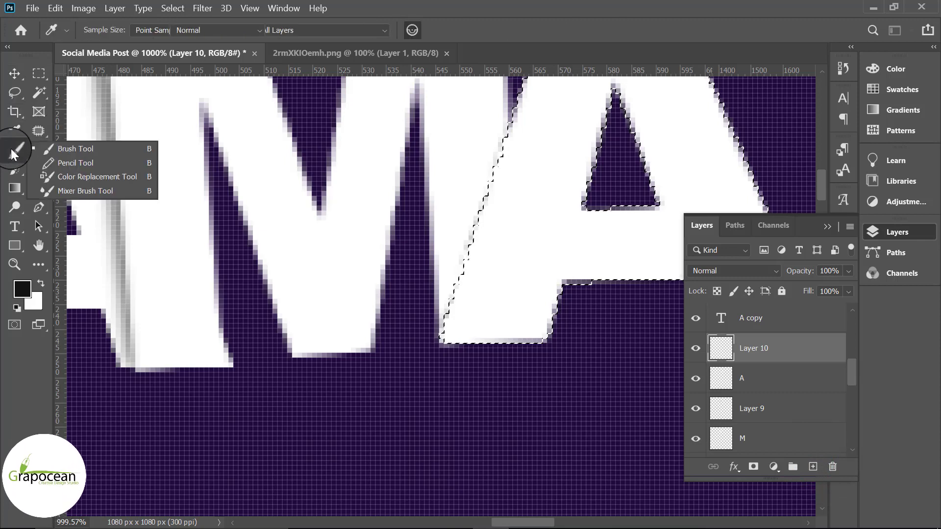
click(64, 147)
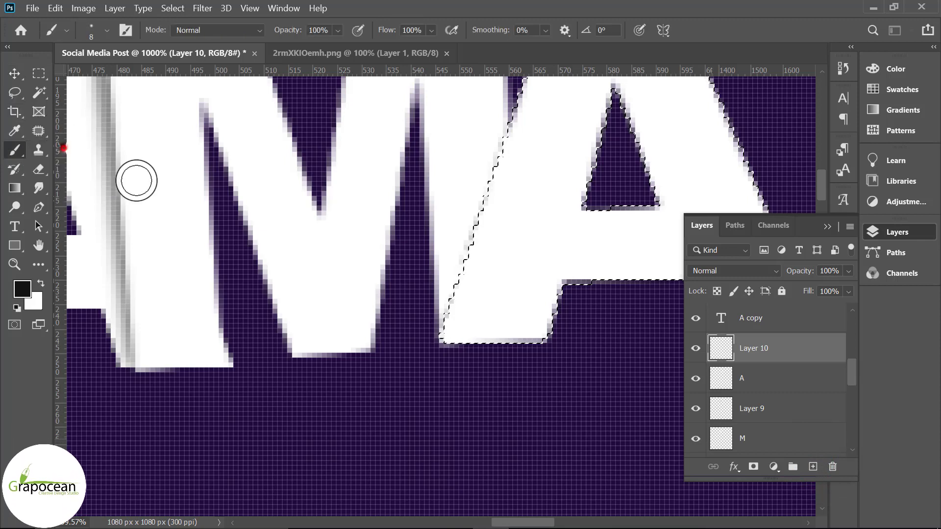
click(515, 140)
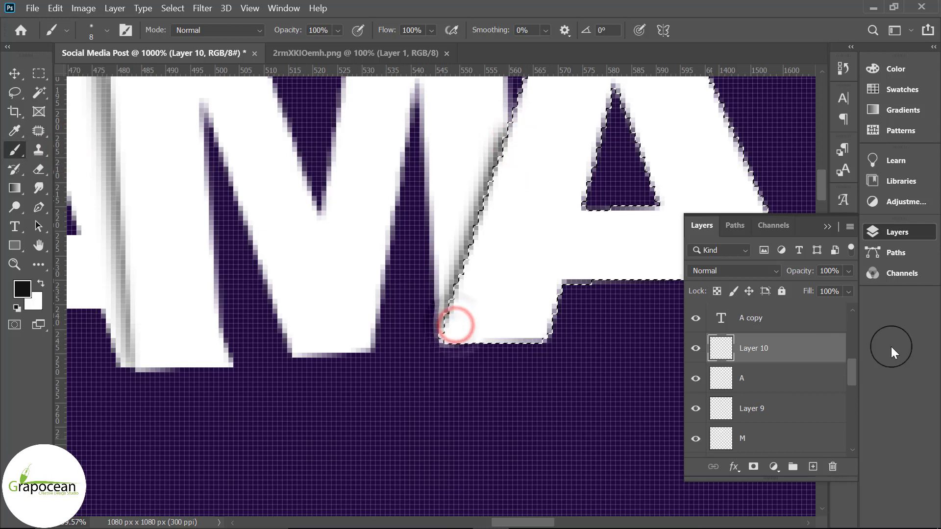
click(848, 271)
mouse_move(848, 286)
mouse_down()
mouse_move(804, 286)
mouse_move(814, 287)
mouse_up()
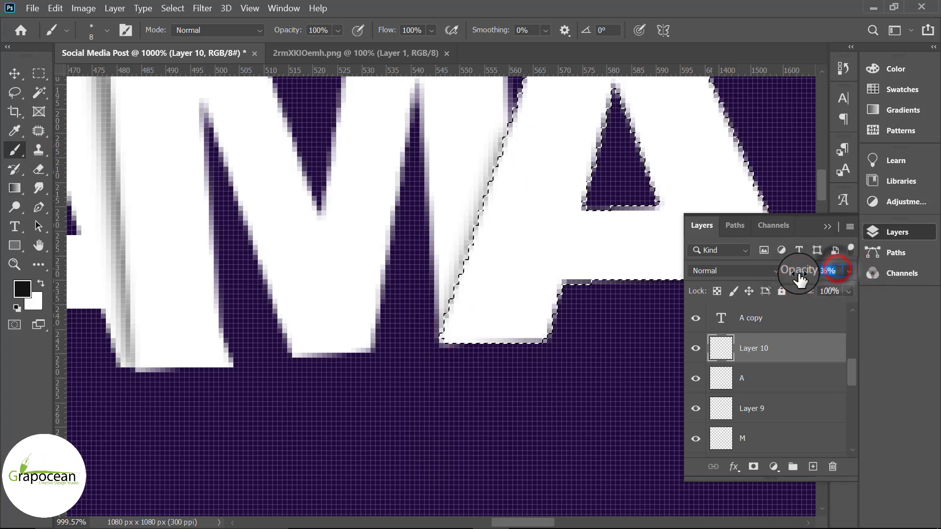
click(41, 73)
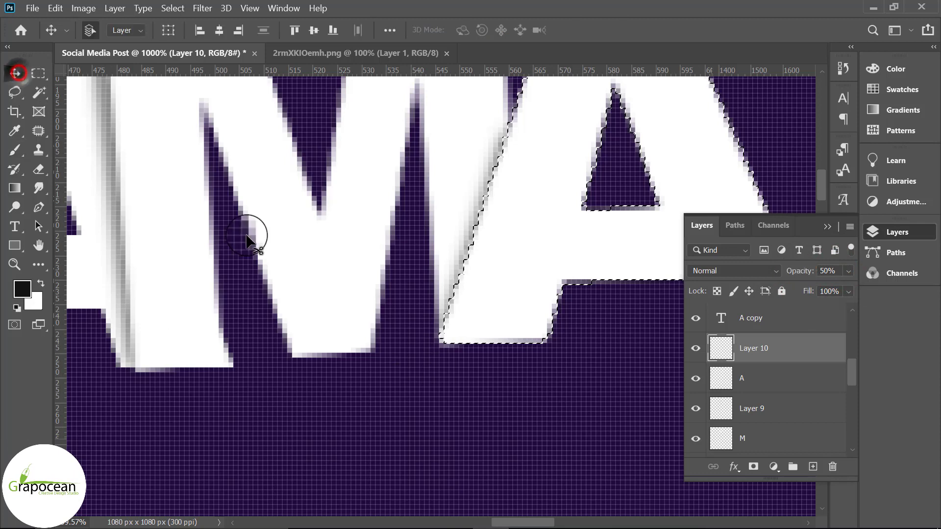
key(ctrl+0)
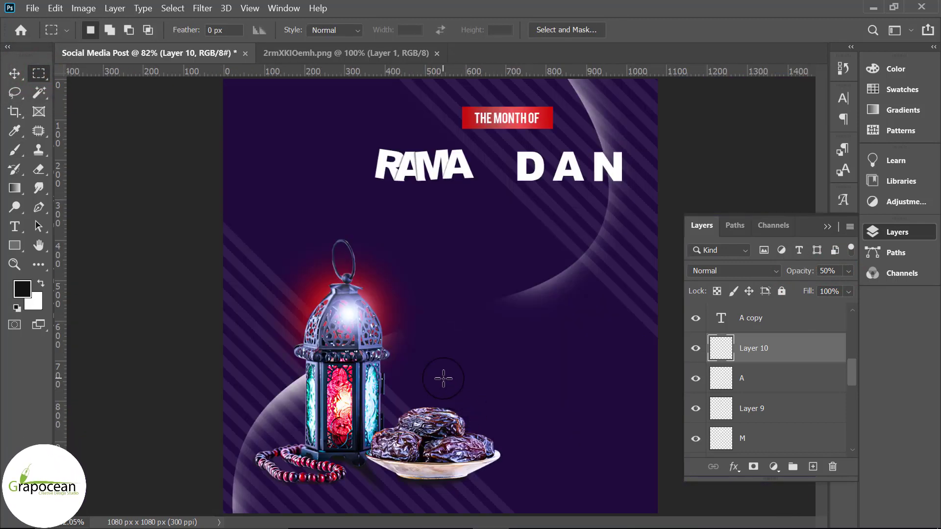
Move the D layer left so it sits next to RAMA.
scroll(475, 198, up, 1)
scroll(485, 231, up, 1)
scroll(480, 256, up, 1)
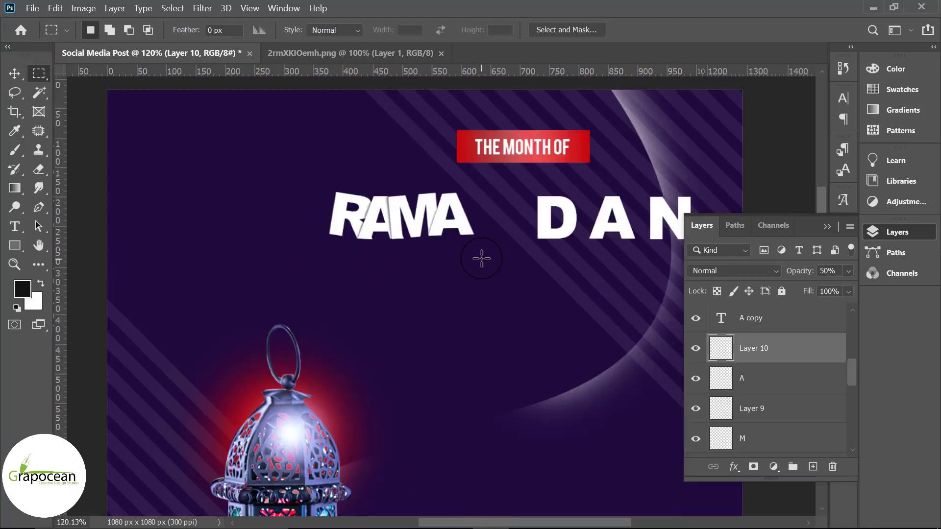
scroll(479, 277, up, 2)
key(v)
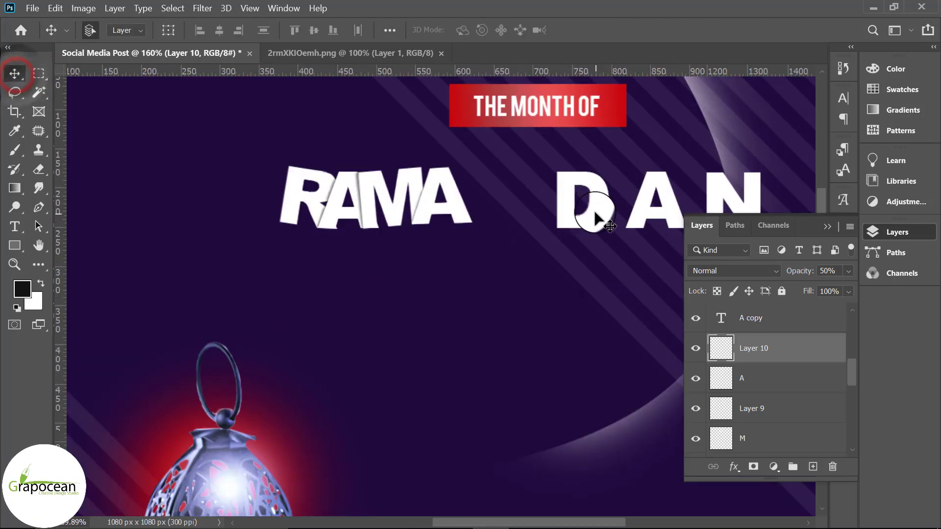
drag(594, 216, 501, 210)
Puppet-warp the D, pulling its top-left corner and right side so it tilts and bulges.
click(54, 9)
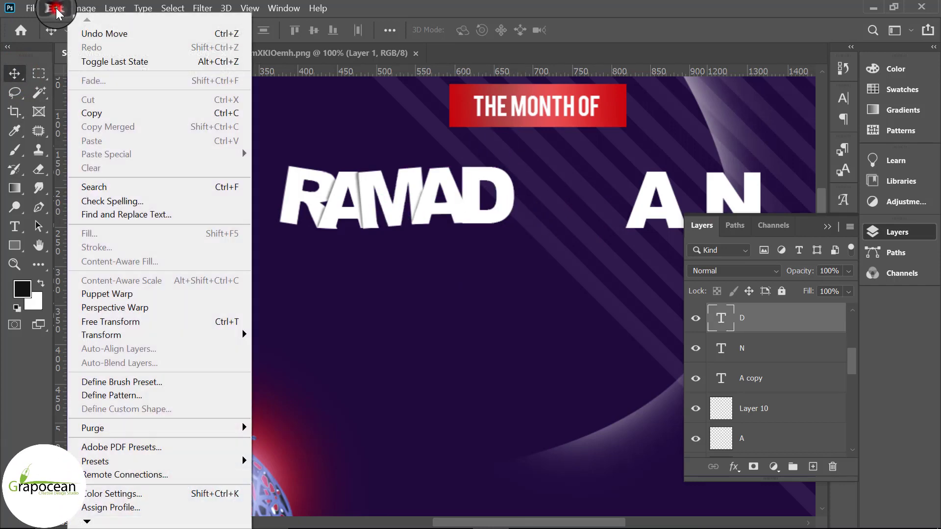
click(130, 294)
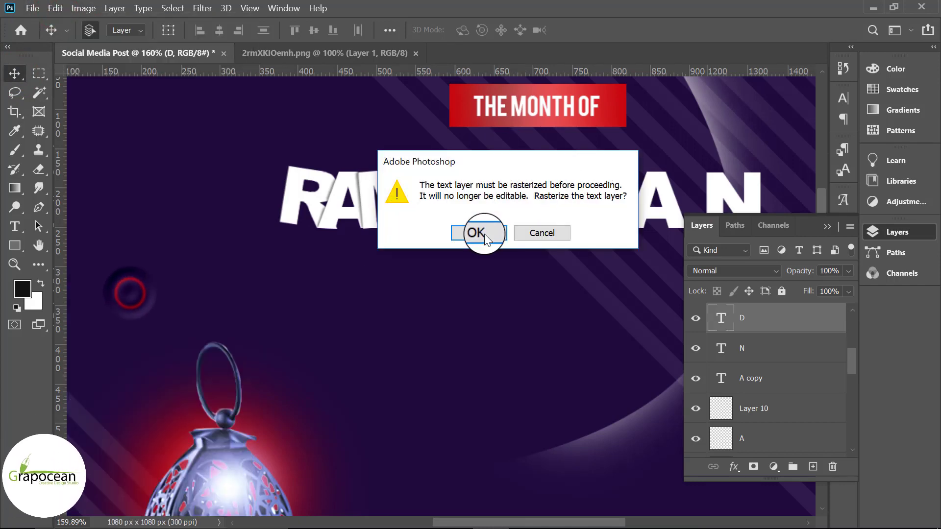
click(480, 234)
scroll(447, 189, up, 3)
scroll(448, 147, up, 2)
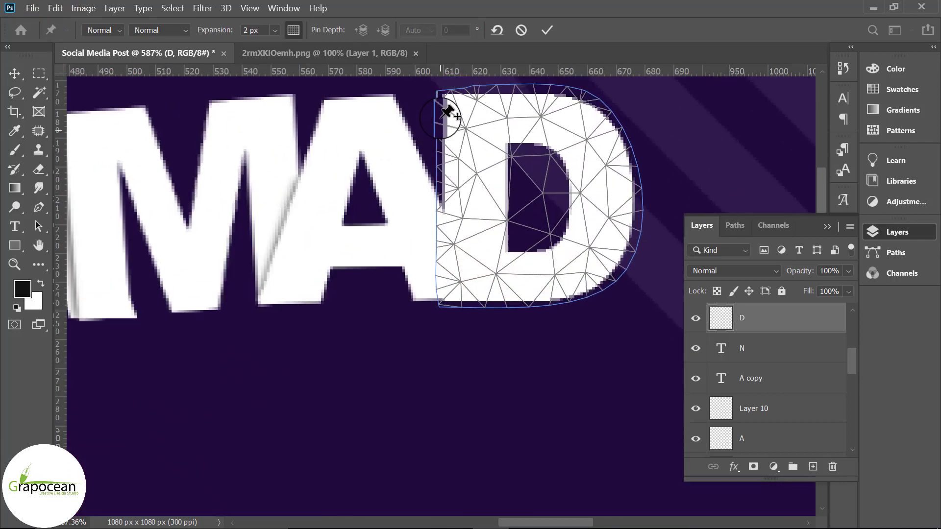
drag(447, 144, 431, 145)
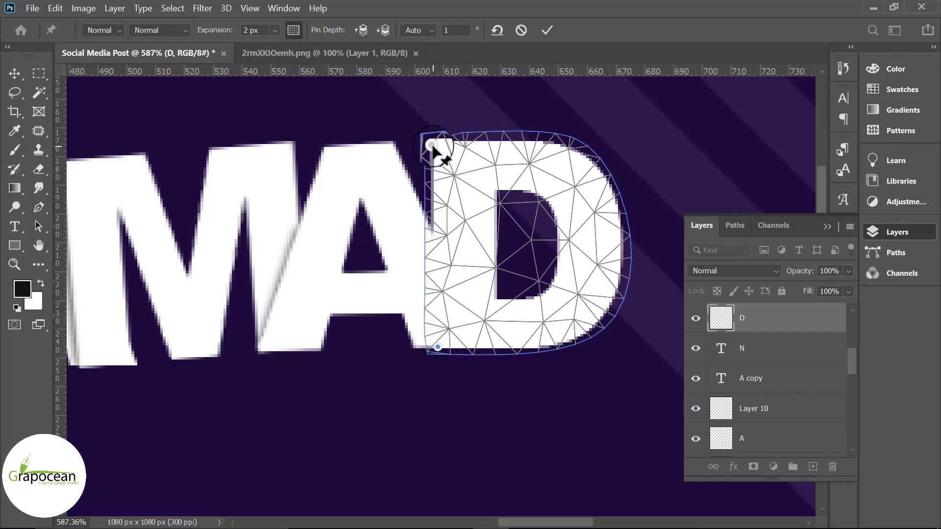
drag(432, 146, 452, 151)
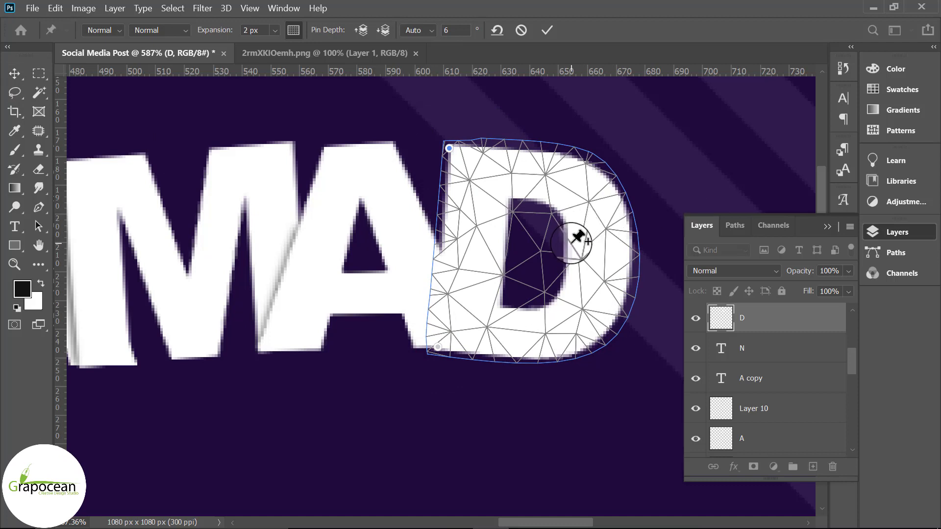
drag(568, 246, 580, 247)
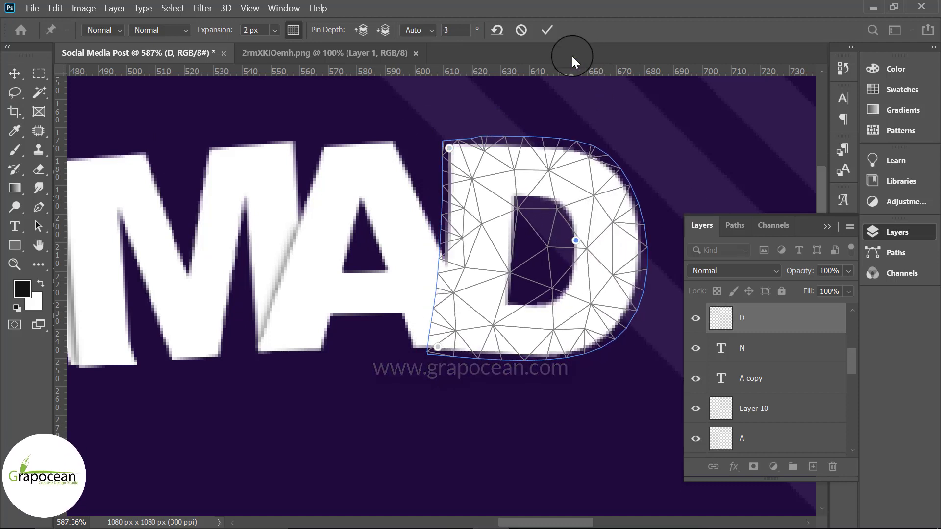
drag(452, 149, 443, 142)
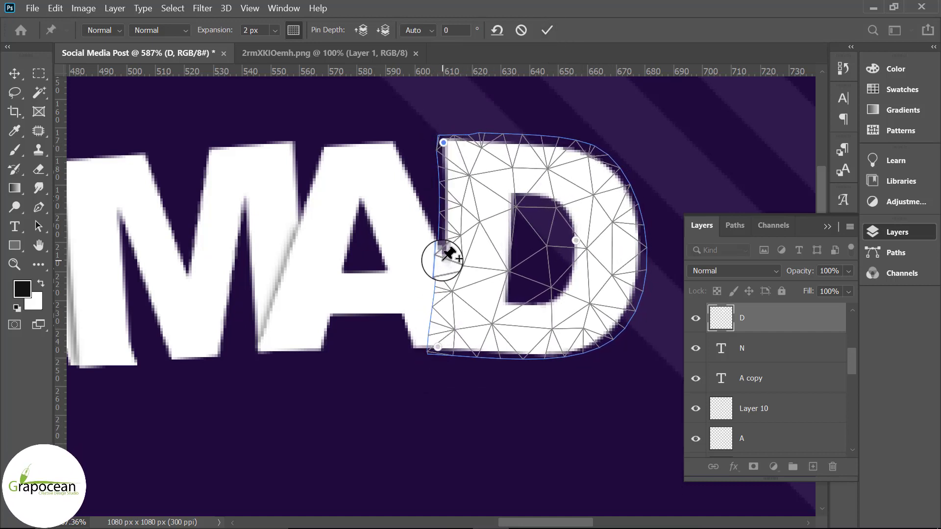
click(547, 30)
Nudge the warped D into line with the other letters.
key(v)
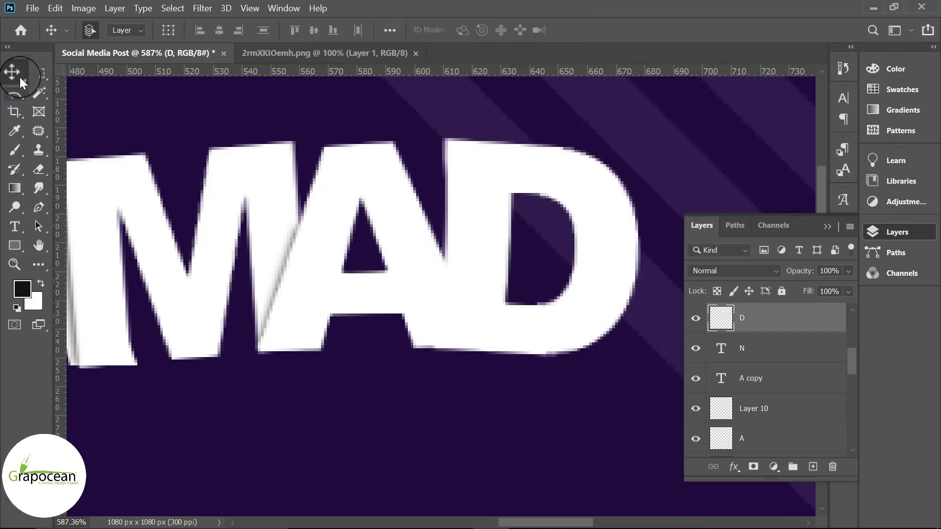
drag(598, 292, 583, 287)
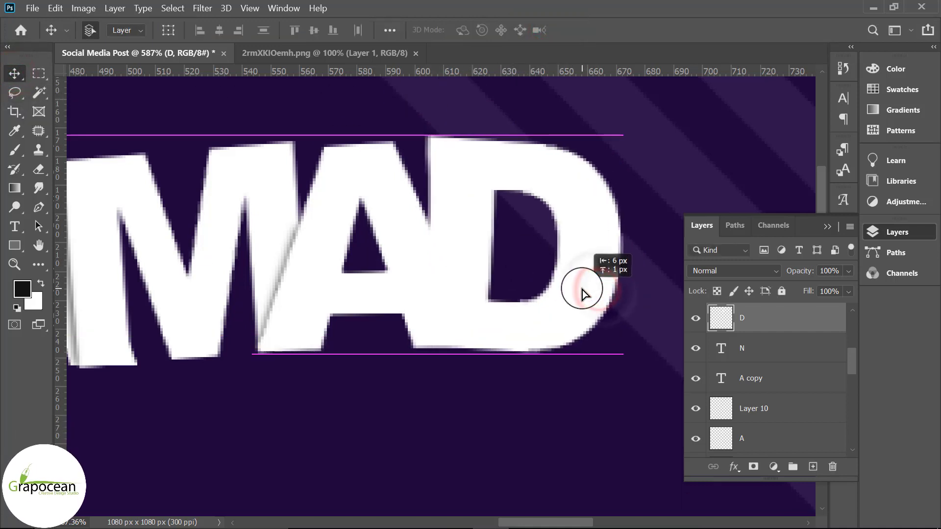
scroll(583, 286, down, 5)
scroll(577, 403, down, 4)
Load the D layer's outline as a selection.
scroll(453, 189, up, 1)
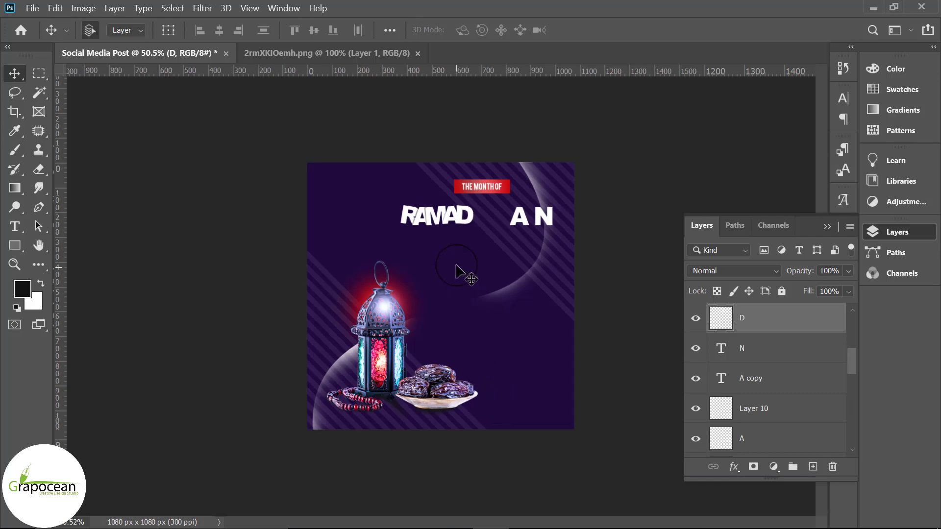
scroll(454, 189, up, 3)
scroll(536, 200, up, 2)
scroll(536, 200, up, 2)
click(442, 254)
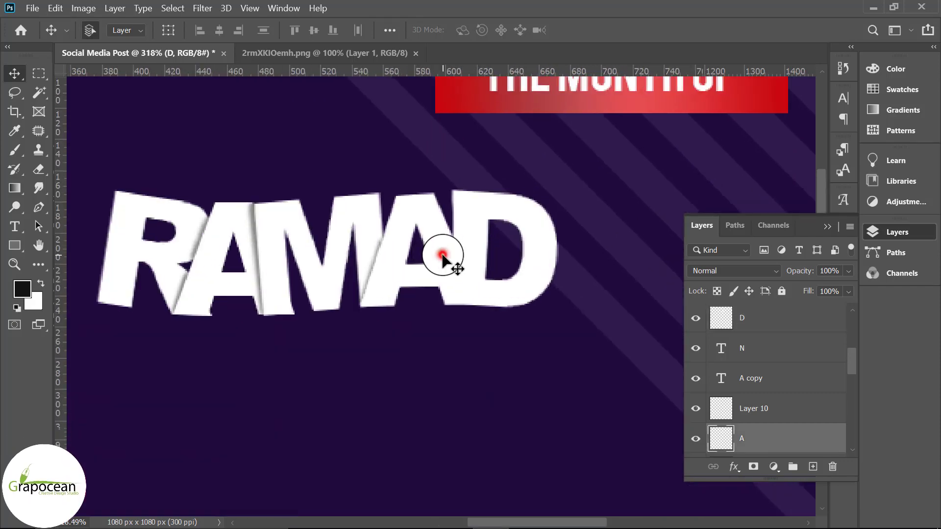
click(540, 268)
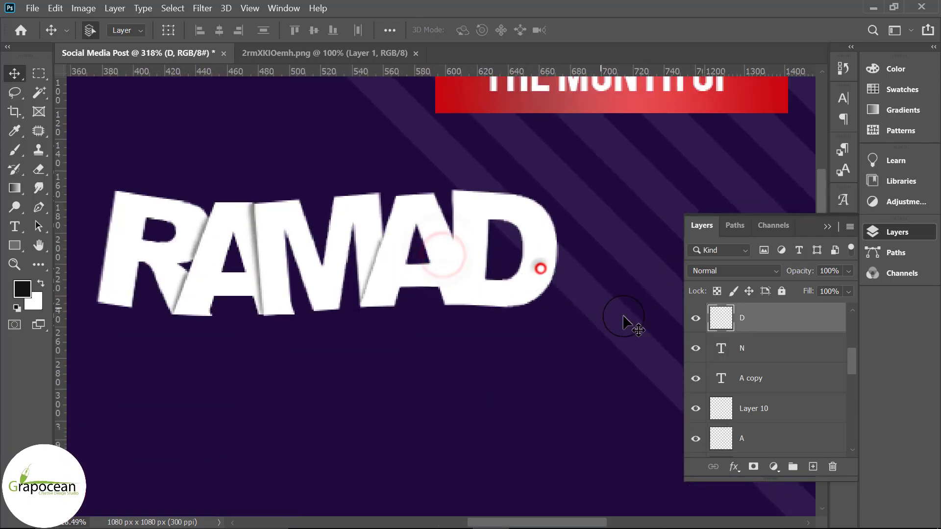
ctrl+click(720, 318)
Add a new shadow layer and invert the selection to exclude the D.
click(811, 468)
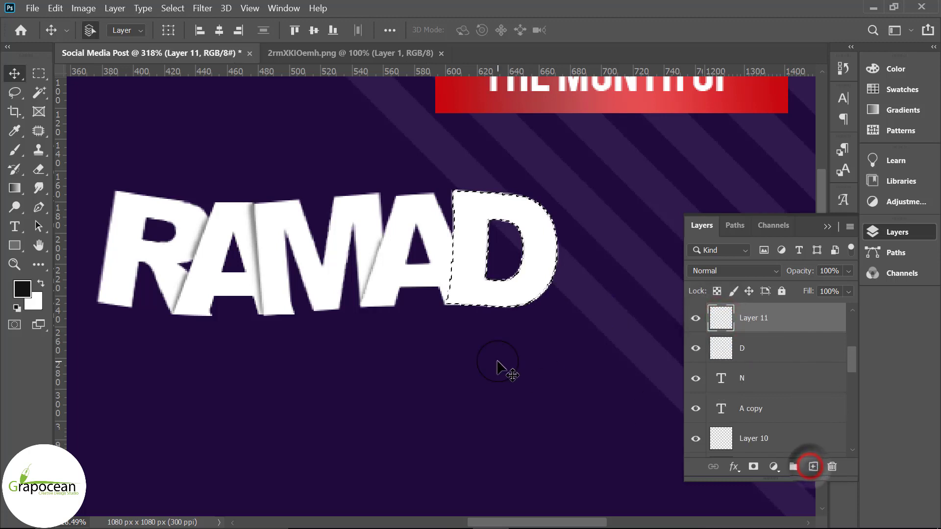
scroll(511, 333, down, 2)
scroll(511, 333, down, 2)
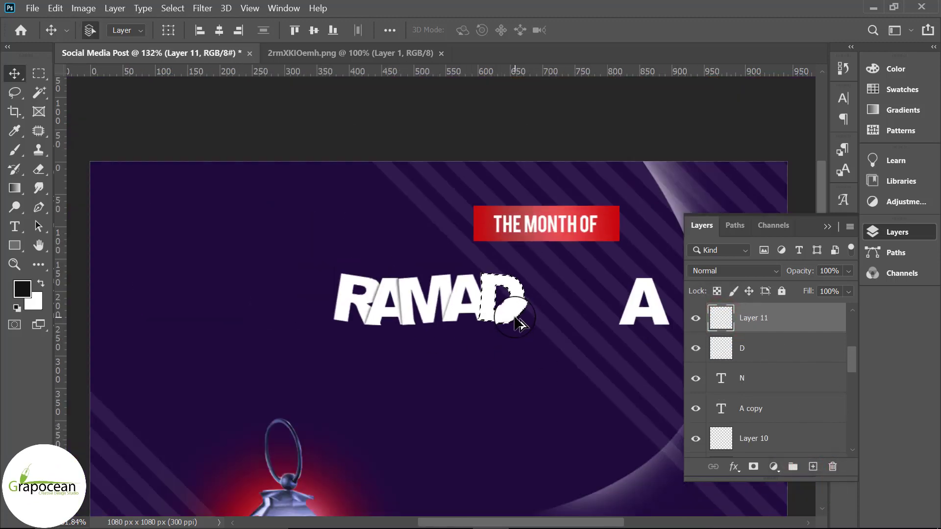
click(172, 8)
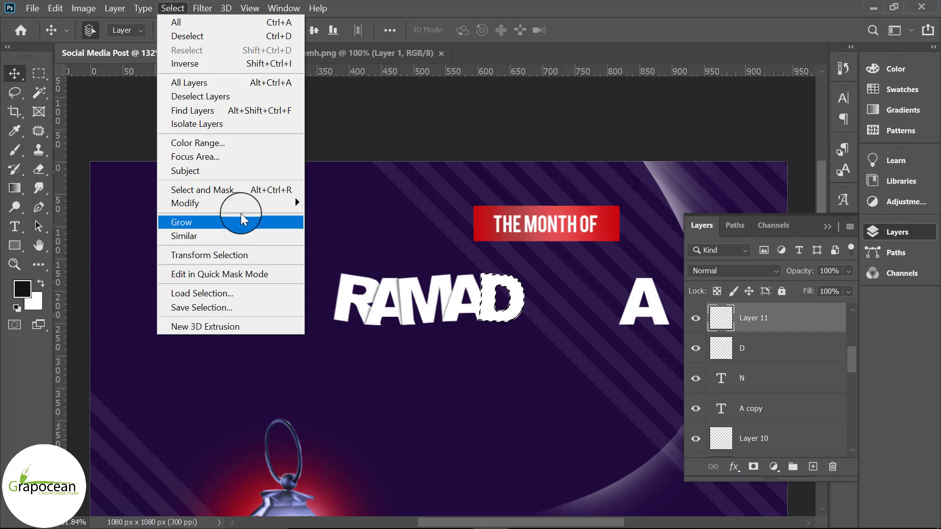
click(209, 64)
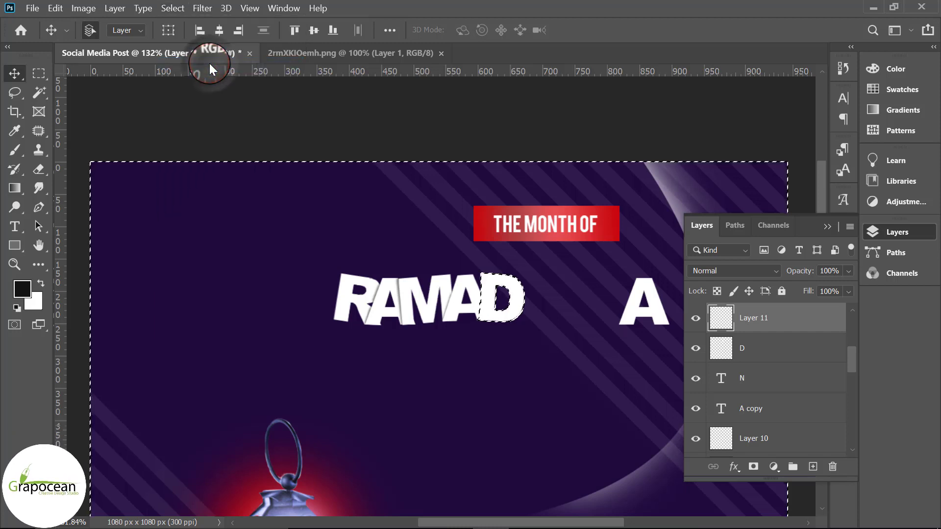
Brush dark shading along the D's left edge where it meets the A.
click(495, 310)
click(478, 314)
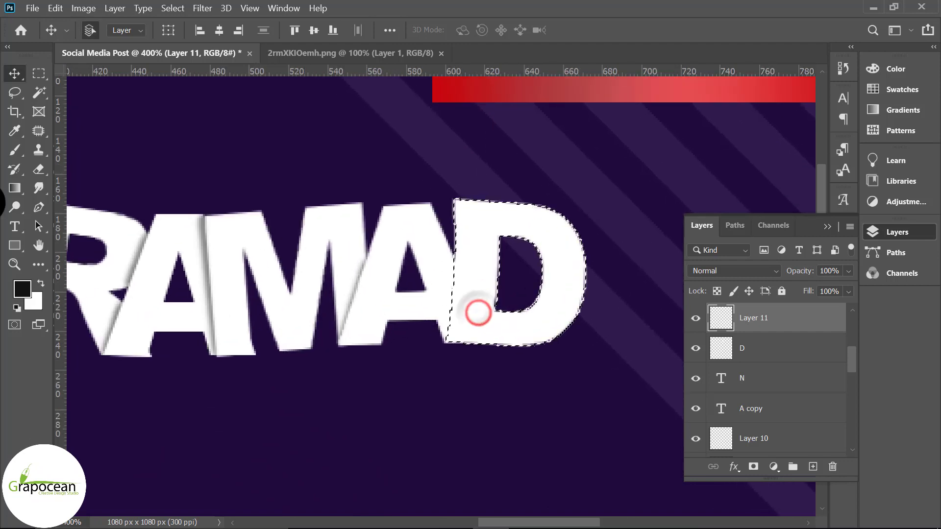
click(14, 150)
click(65, 147)
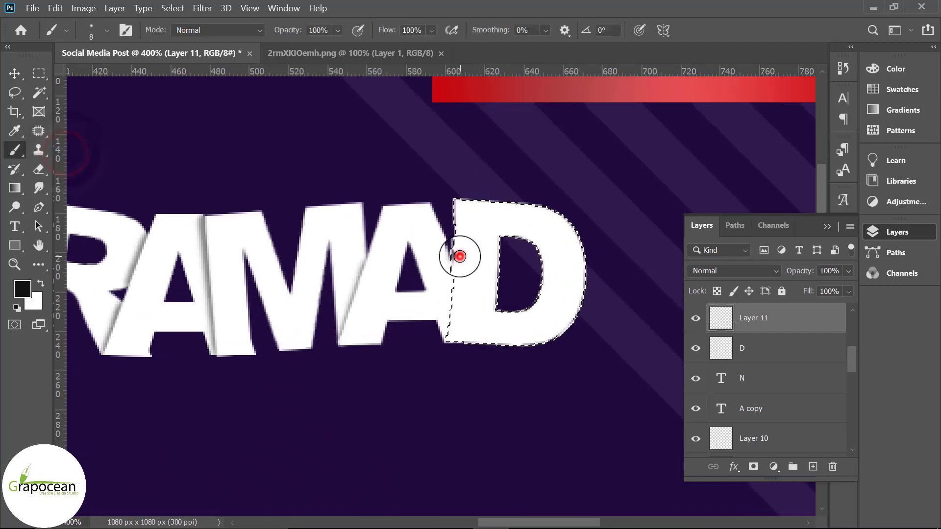
shift+click(451, 342)
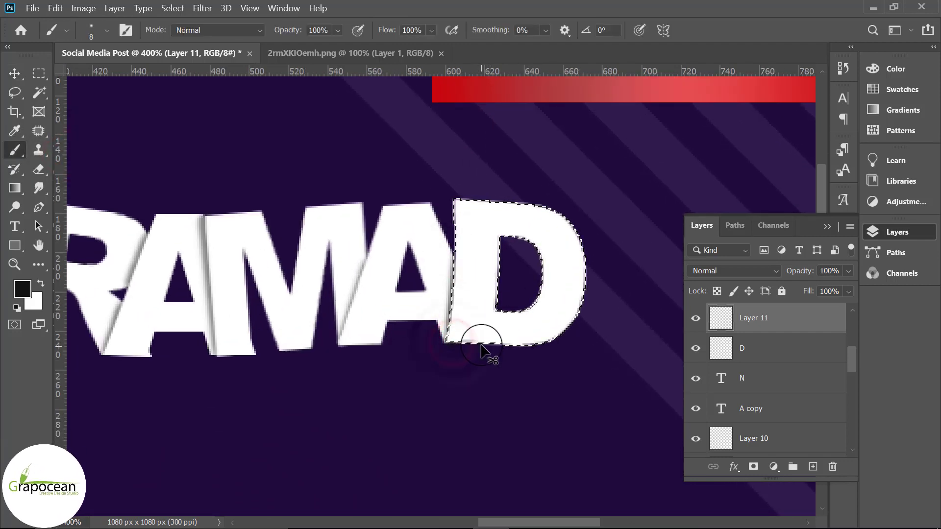
key(bracketright)
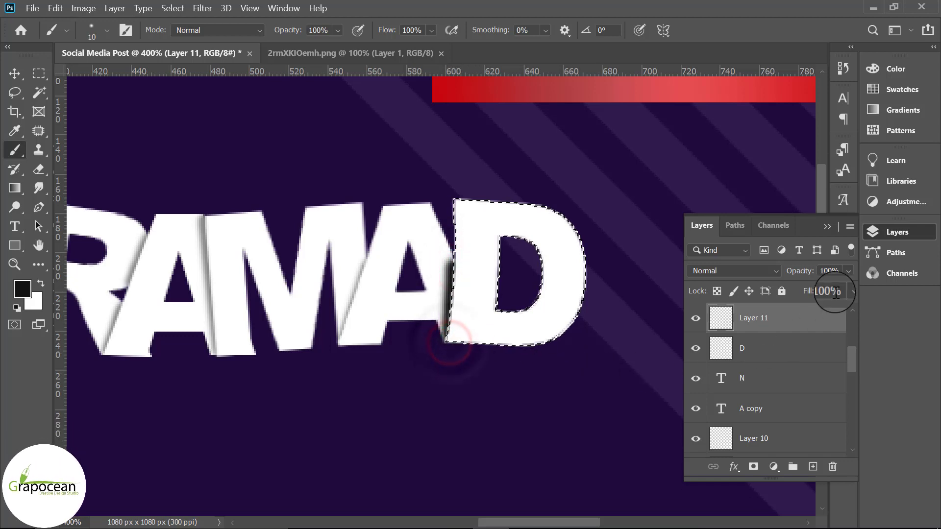
Set the shadow layer to 50% opacity and deselect.
click(848, 271)
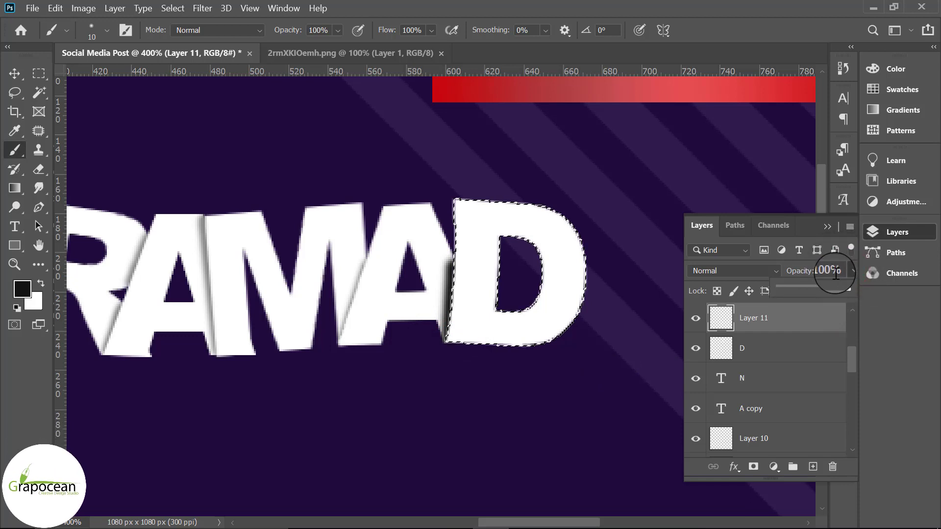
text(%5)
click(840, 271)
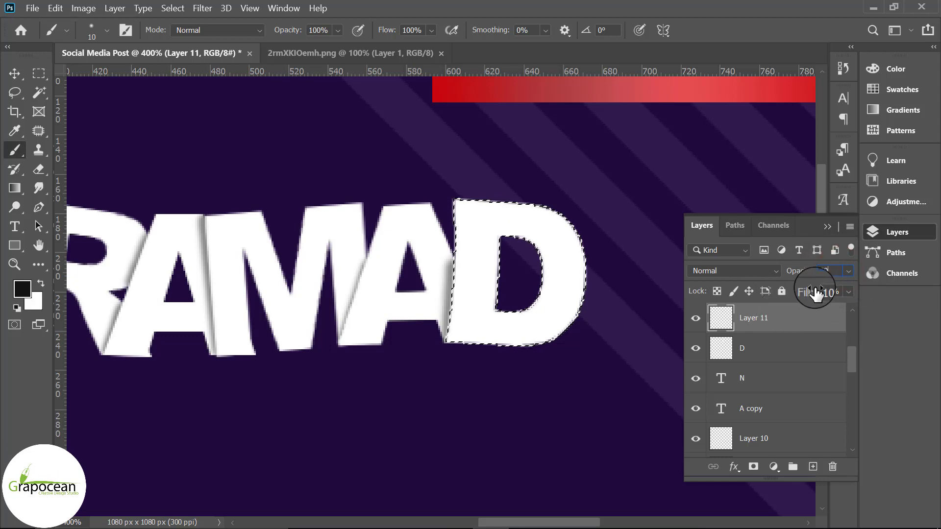
text(50)
key(Return)
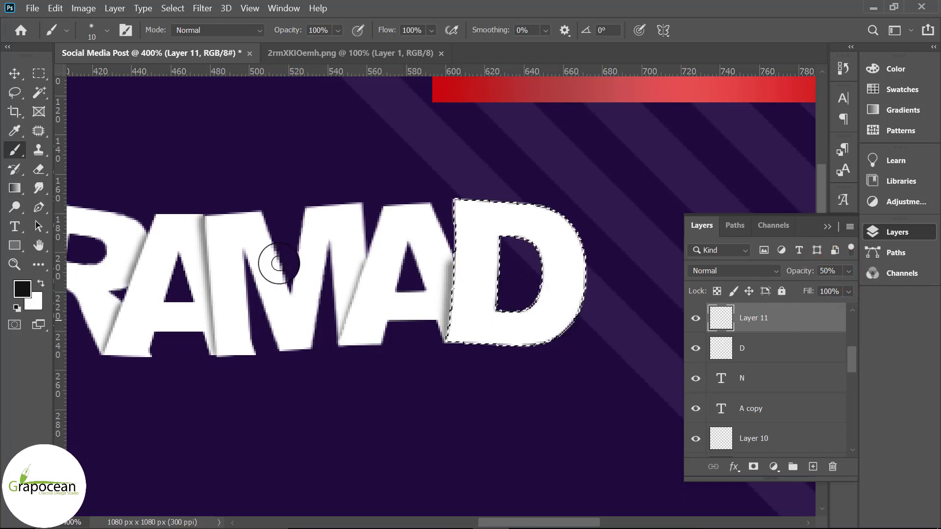
click(38, 73)
click(466, 441)
scroll(466, 441, down, 5)
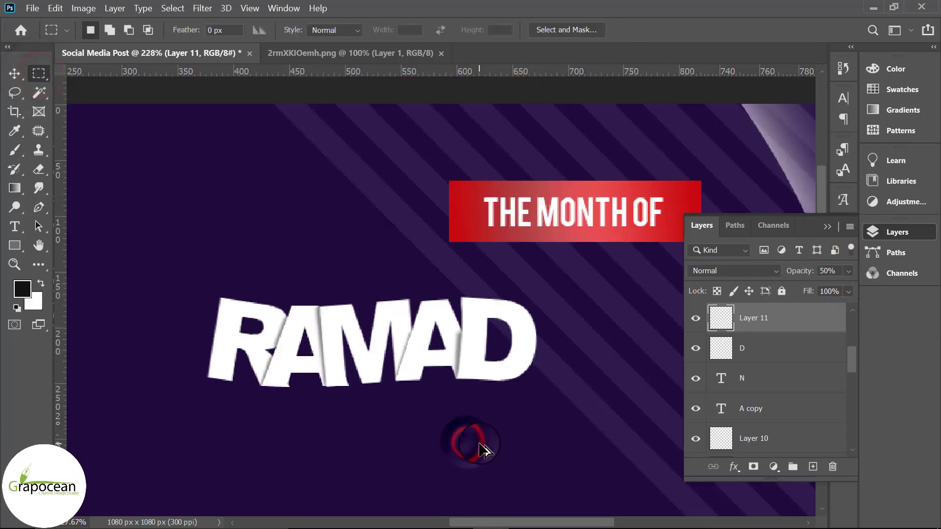
scroll(304, 426, down, 5)
scroll(777, 431, down, 2)
Convert the RAMADAN letter layers into a single smart object.
key(v)
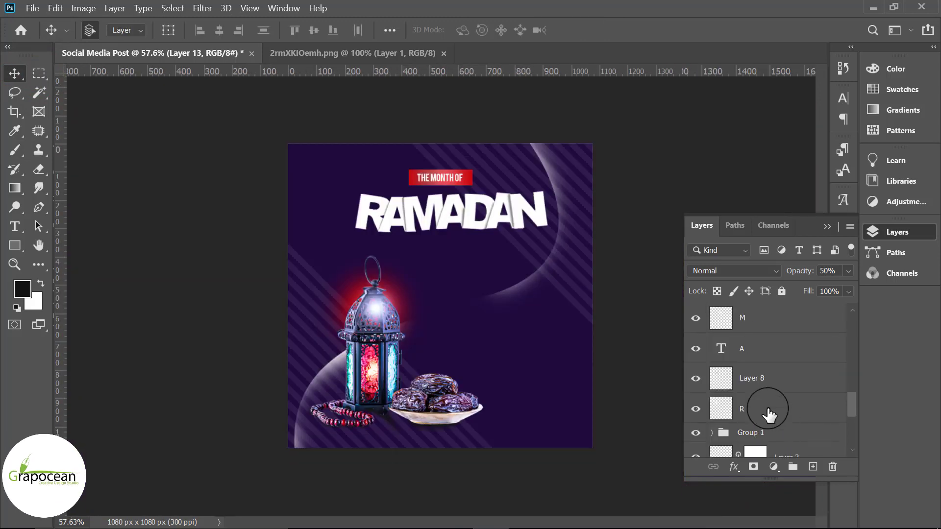
shift+click(766, 410)
scroll(782, 402, up, 2)
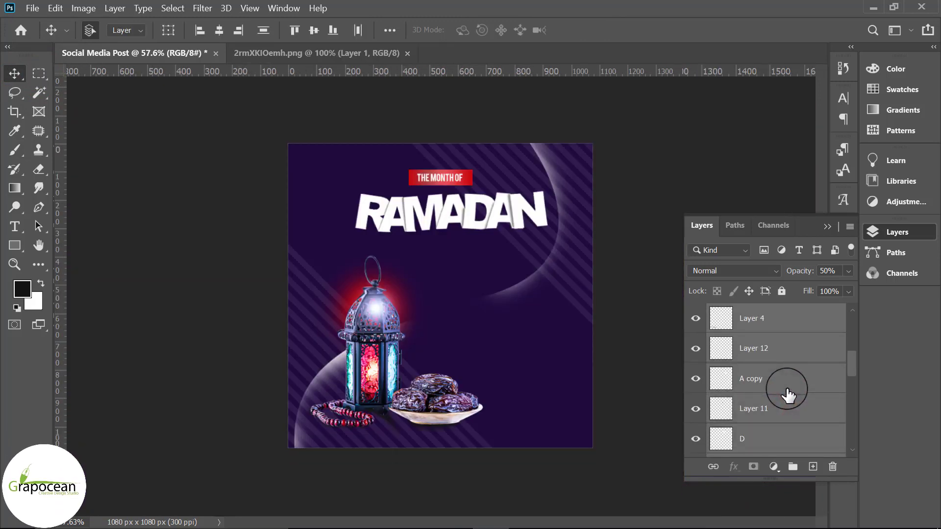
scroll(787, 394, up, 1)
scroll(764, 400, up, 1)
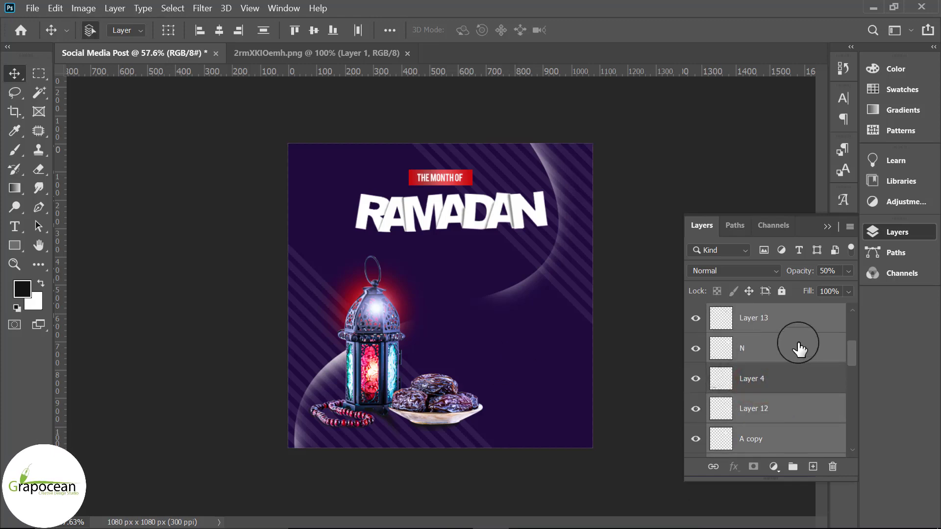
right_click(742, 340)
click(648, 211)
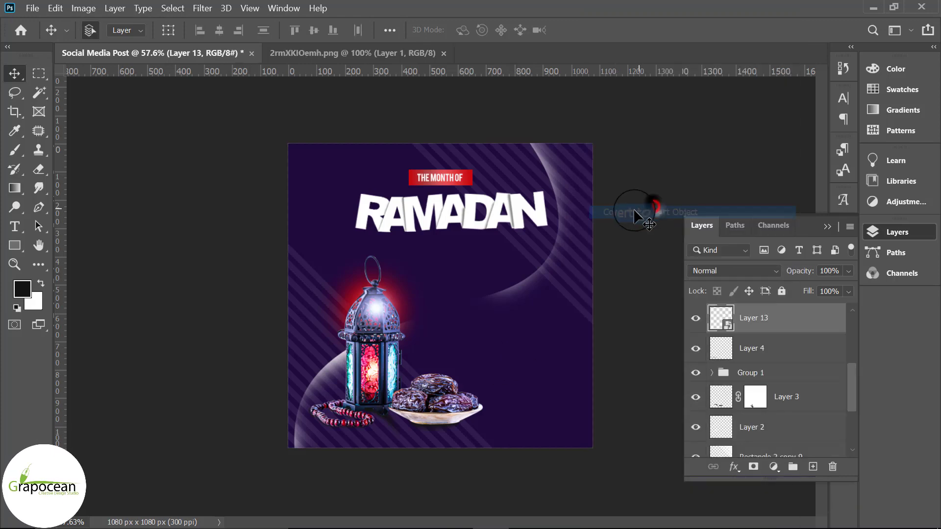
click(695, 317)
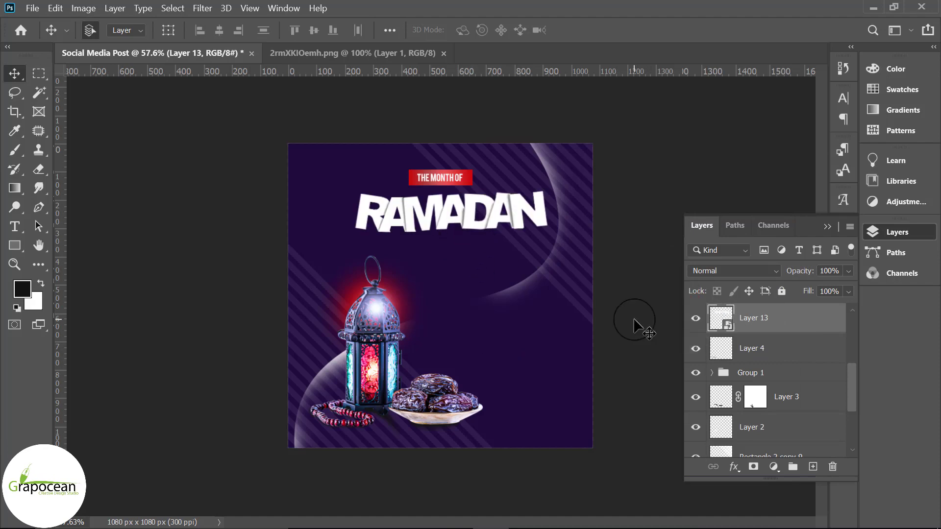
Give the headline a drop shadow at 28 px distance, 40% opacity, and add a new layer.
right_click(785, 324)
click(648, 22)
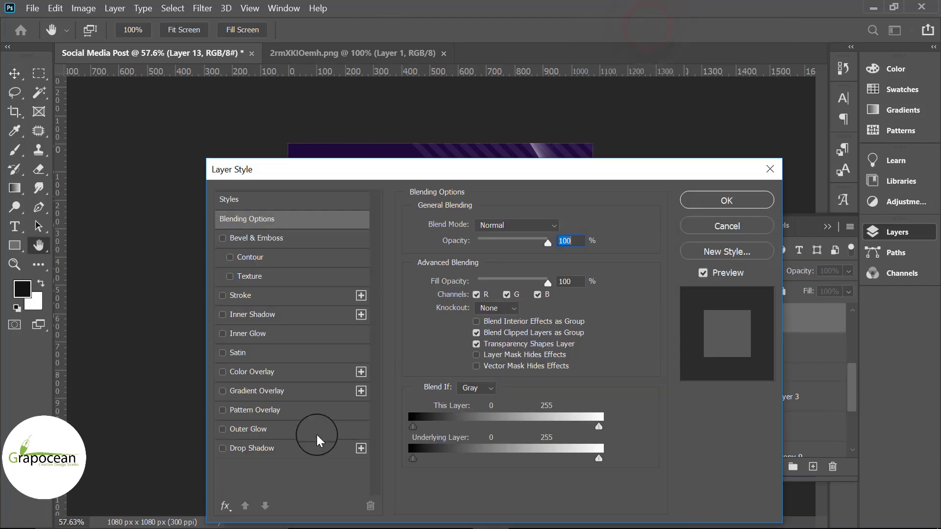
click(284, 444)
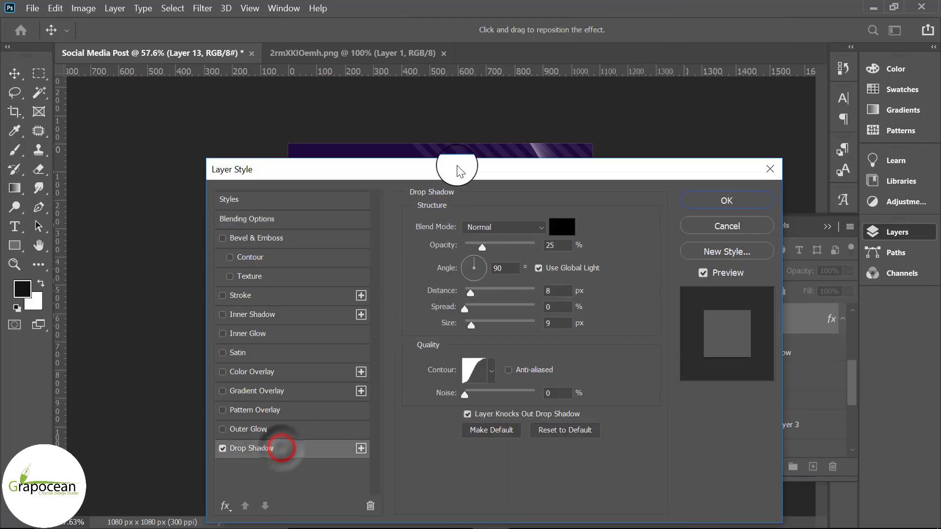
mouse_move(456, 169)
mouse_down()
mouse_move(913, 339)
mouse_move(691, 309)
mouse_up()
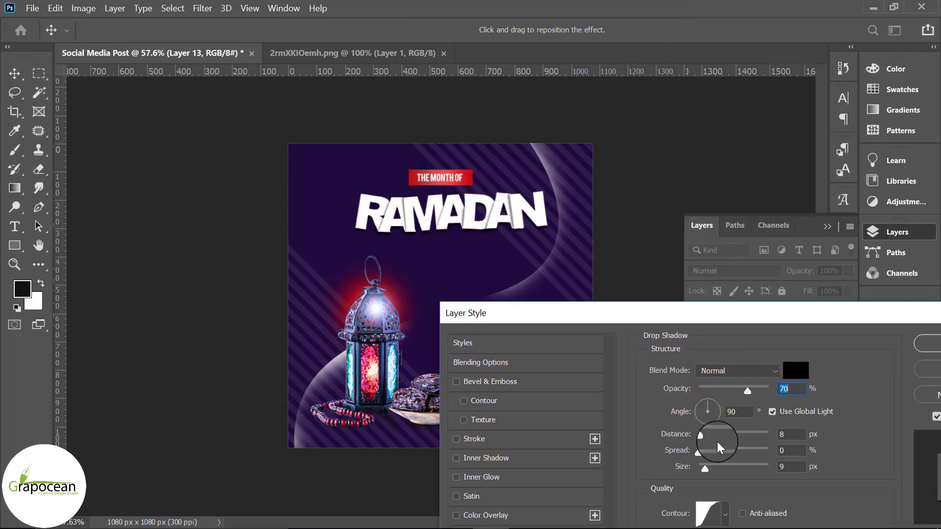
drag(701, 434, 721, 434)
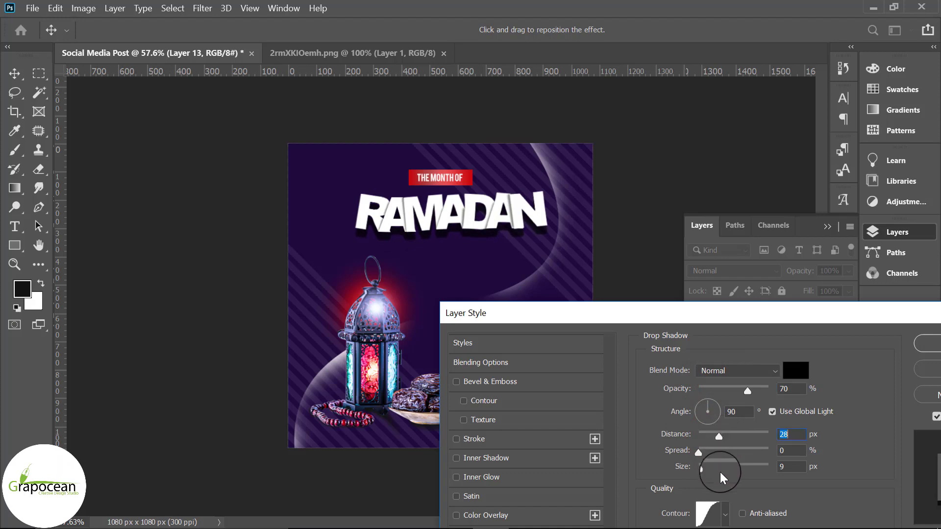
drag(745, 390, 721, 395)
drag(615, 314, 316, 395)
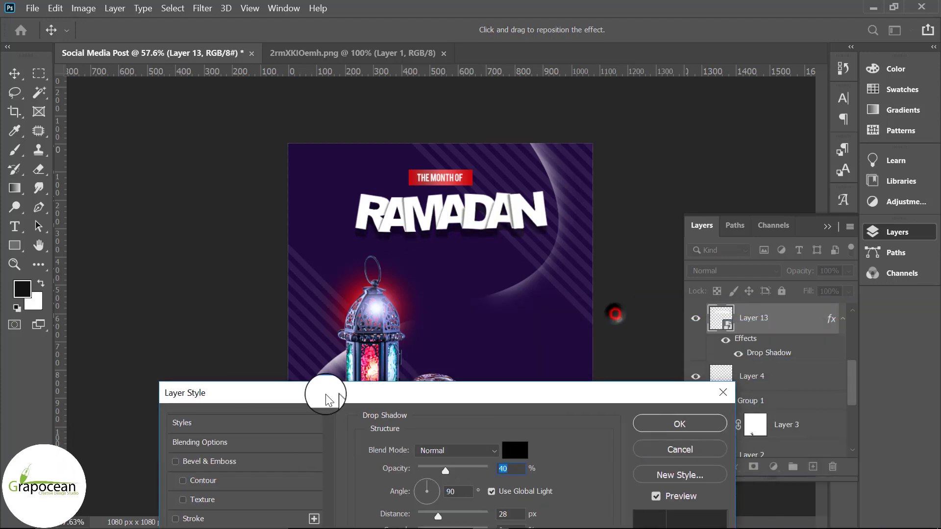
click(660, 426)
key(ctrl+shift+alt+n)
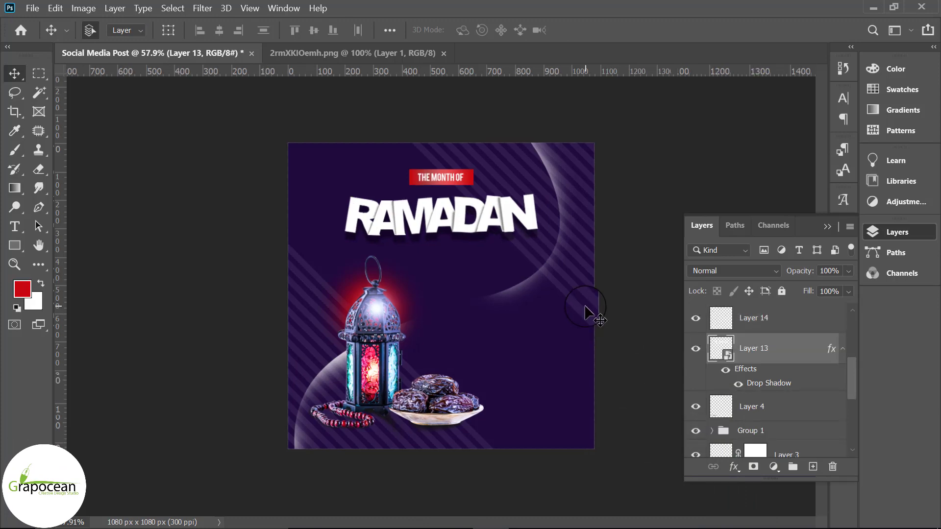
Place THE MONTH OF onto the red banner.
scroll(480, 193, up, 3)
scroll(452, 164, up, 2)
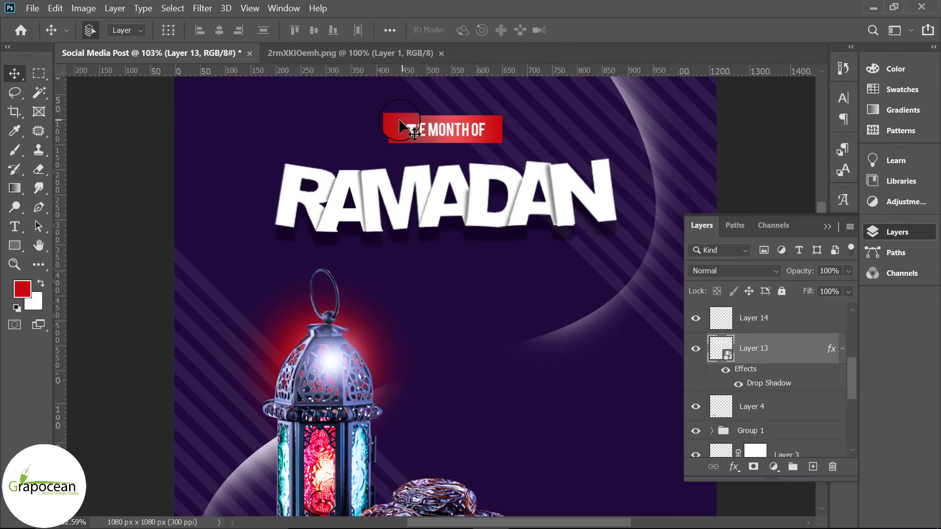
mouse_move(405, 129)
mouse_down()
mouse_move(289, 151)
mouse_move(308, 151)
mouse_up()
drag(450, 126, 360, 150)
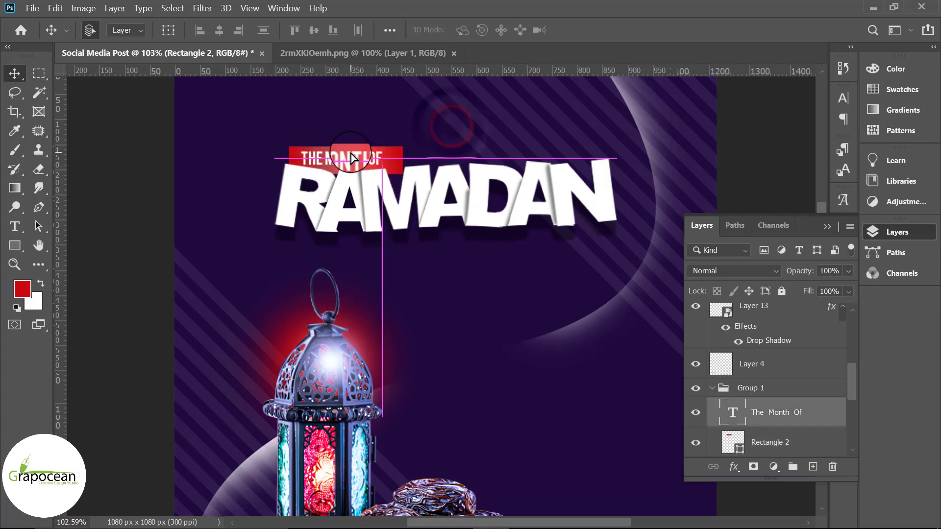
scroll(116, 179, down, 5)
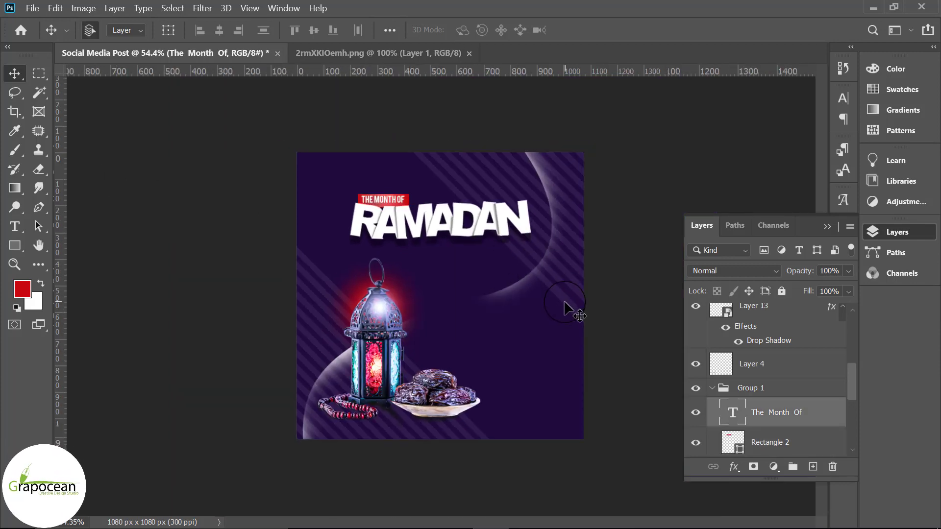
Add WELCOME text at 11.33 pt to the right of the lantern.
click(470, 287)
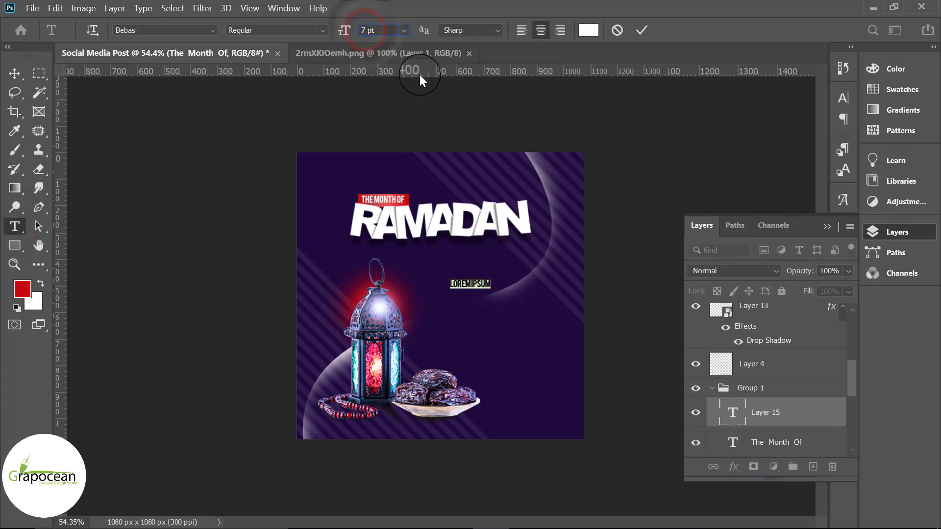
text(*1.61)
key(Return)
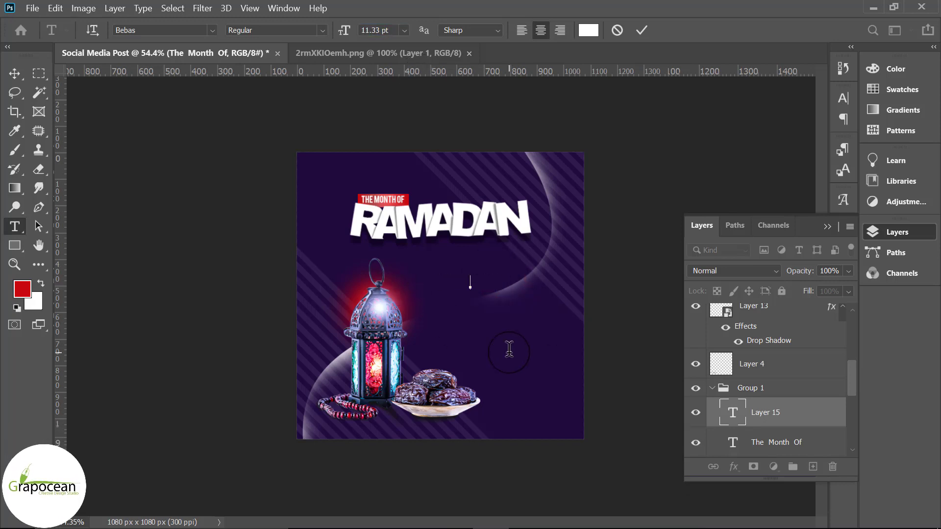
text(WELCOME)
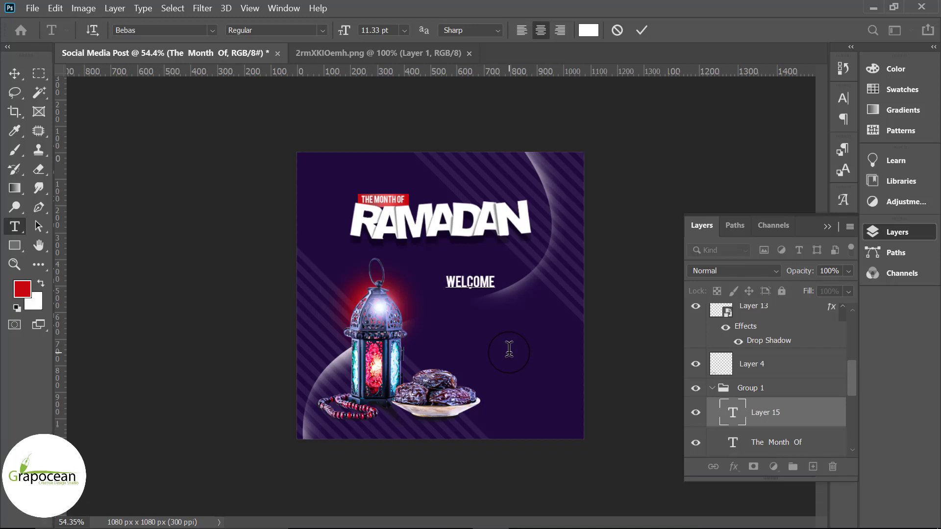
click(10, 74)
mouse_move(477, 284)
mouse_down()
mouse_move(511, 293)
mouse_move(502, 292)
mouse_move(503, 319)
mouse_up()
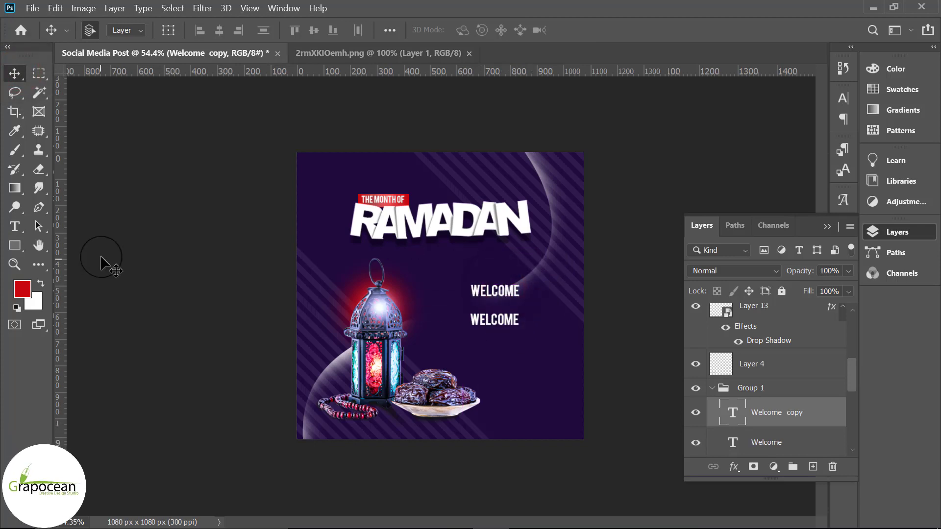
Change the duplicated line to TO THIS SPECIAL MONTH and move it under WELCOME.
click(15, 226)
double_click(472, 319)
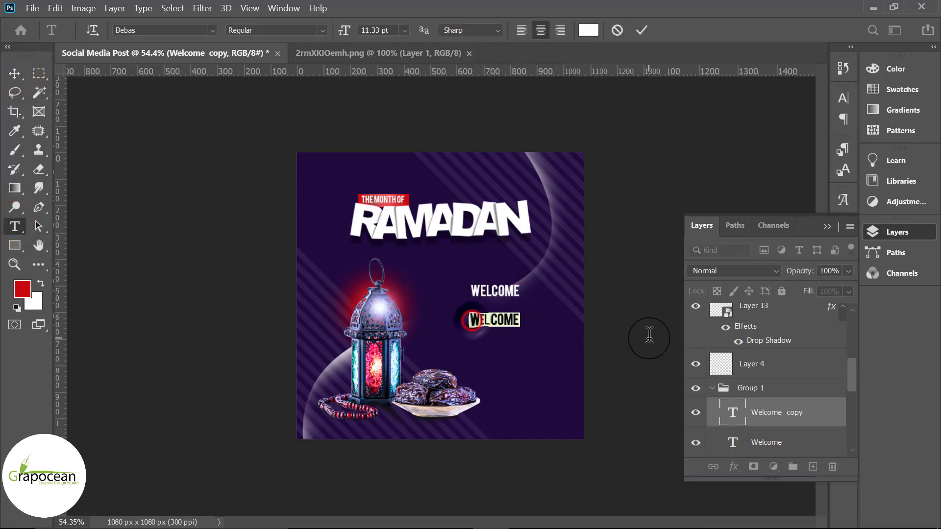
key(BackSpace)
text(THIS SPECIAL)
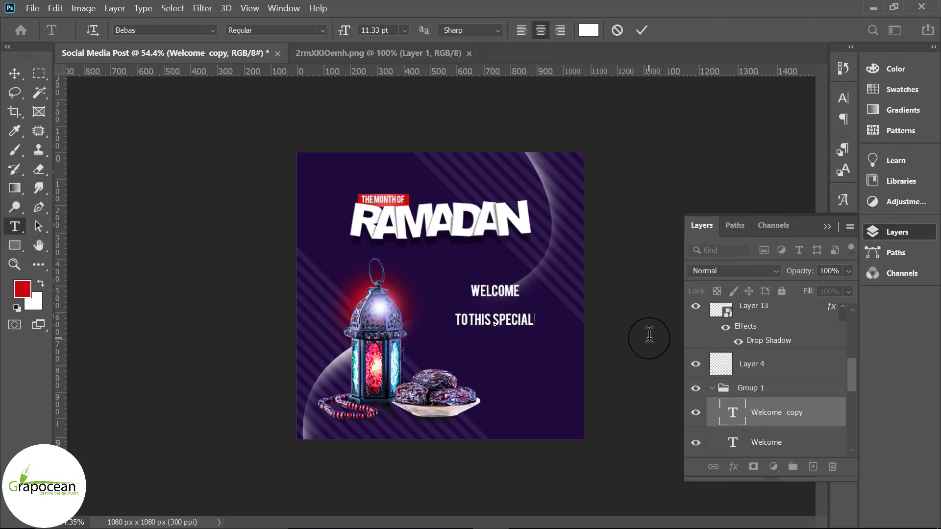
text( MONTH)
scroll(494, 323, up, 3)
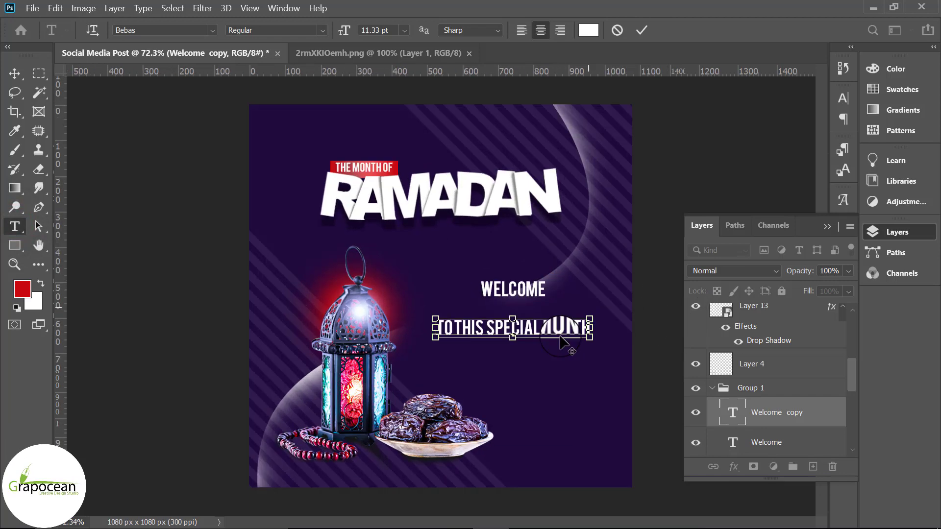
click(14, 74)
drag(555, 335, 571, 311)
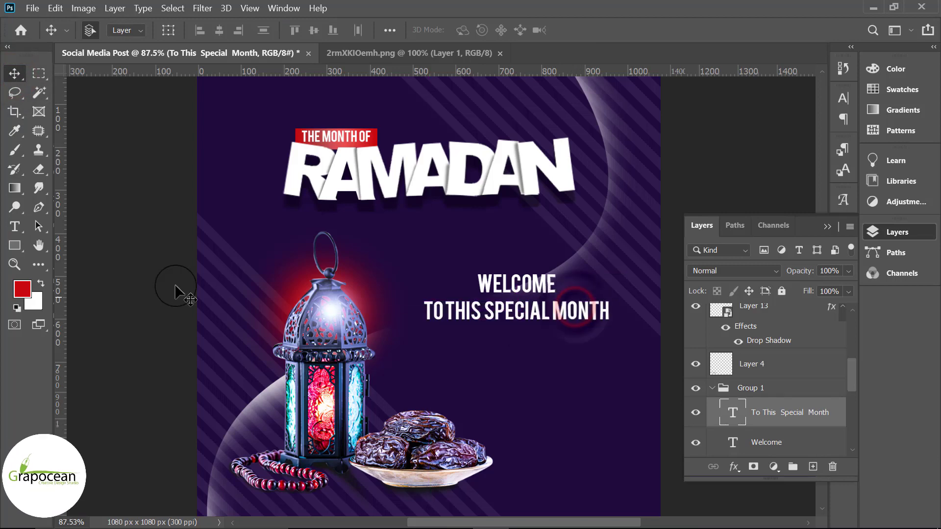
Colour WELCOME with the banner's red and align the TO THIS SPECIAL MONTH line.
double_click(490, 284)
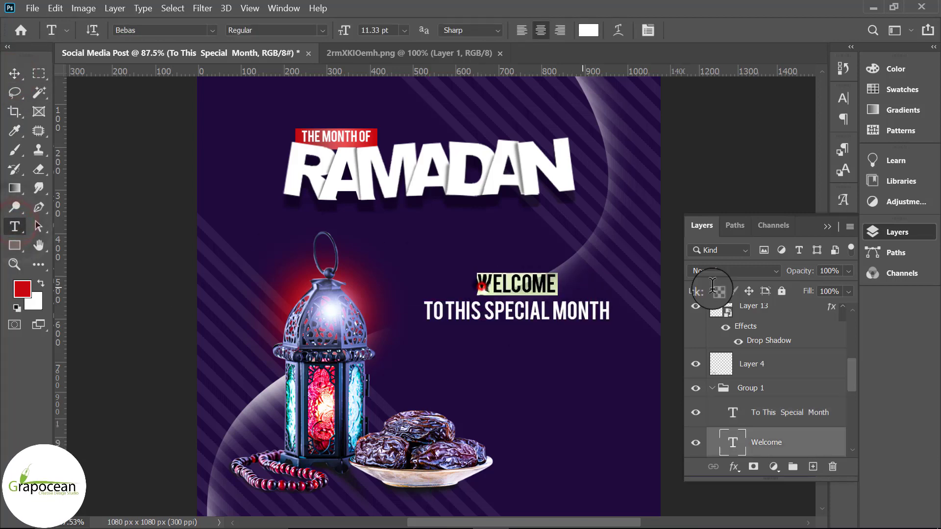
click(588, 30)
click(372, 131)
click(531, 268)
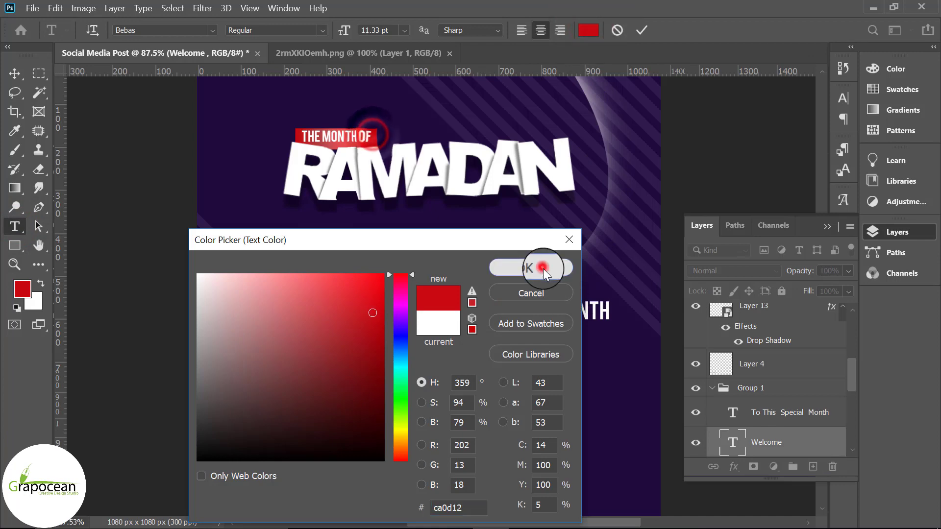
click(15, 73)
scroll(525, 340, up, 2)
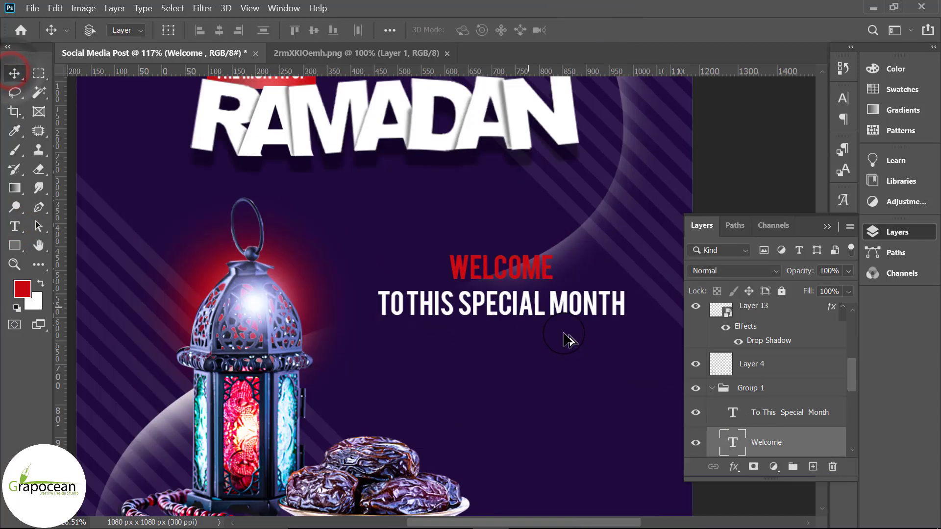
drag(539, 304, 529, 306)
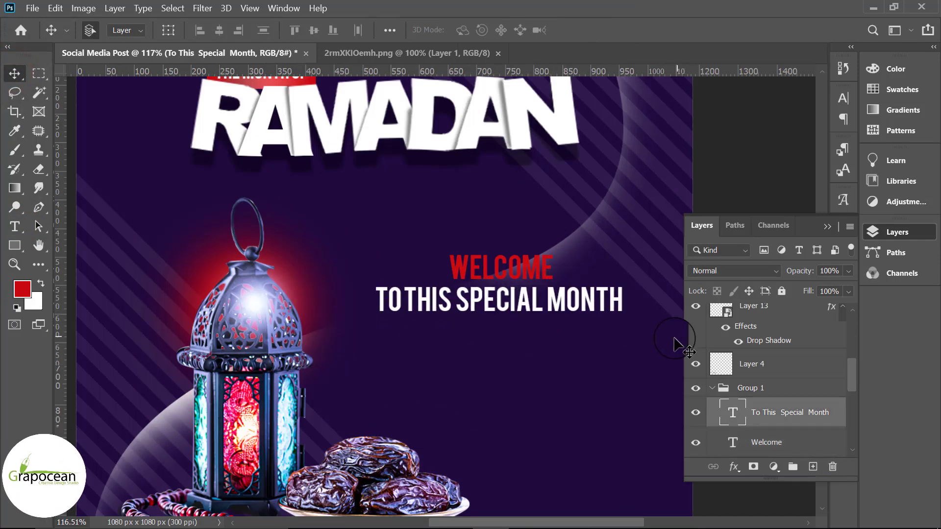
click(19, 229)
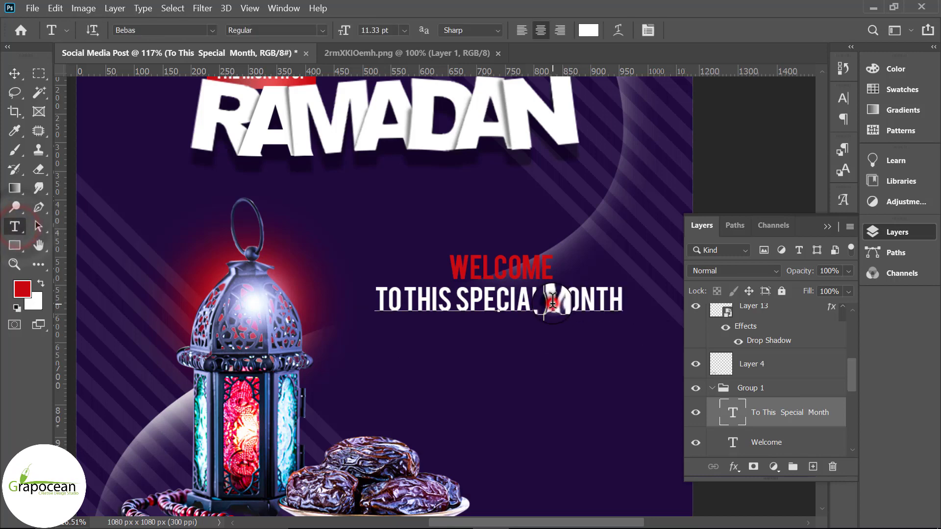
Break MONTH onto its own line.
click(552, 300)
key(Return)
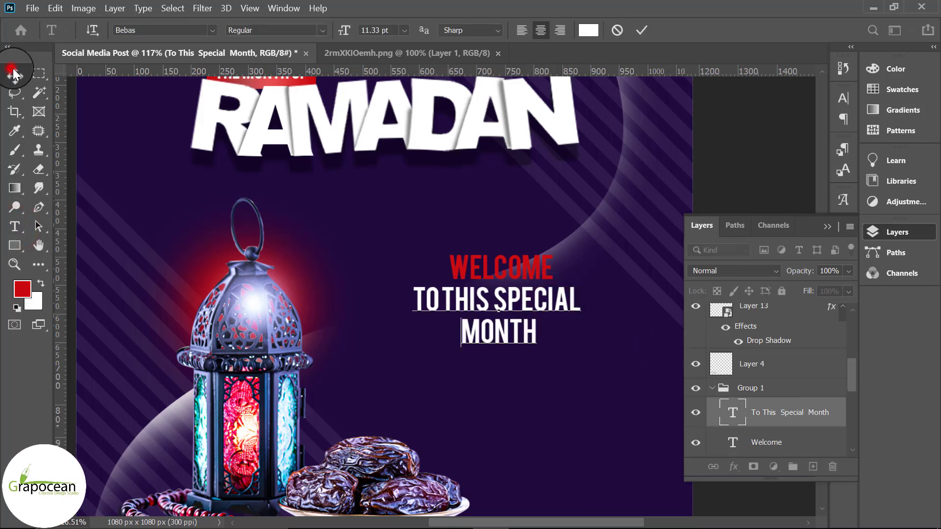
click(14, 73)
scroll(532, 374, down, 2)
scroll(568, 378, down, 3)
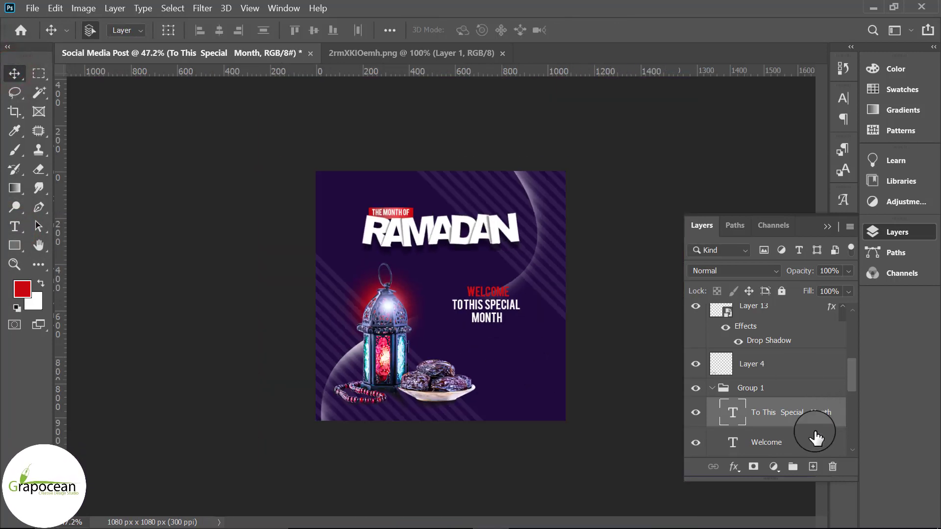
scroll(814, 437, down, 2)
Scale the Welcome and To This Special Month layers to about 126% and move them lower.
ctrl+click(802, 414)
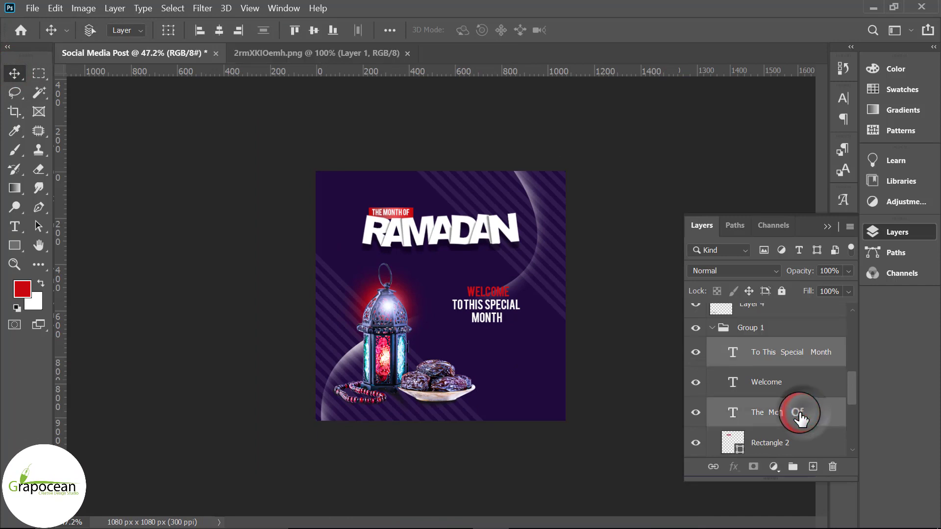
ctrl+click(789, 387)
key(ctrl+t)
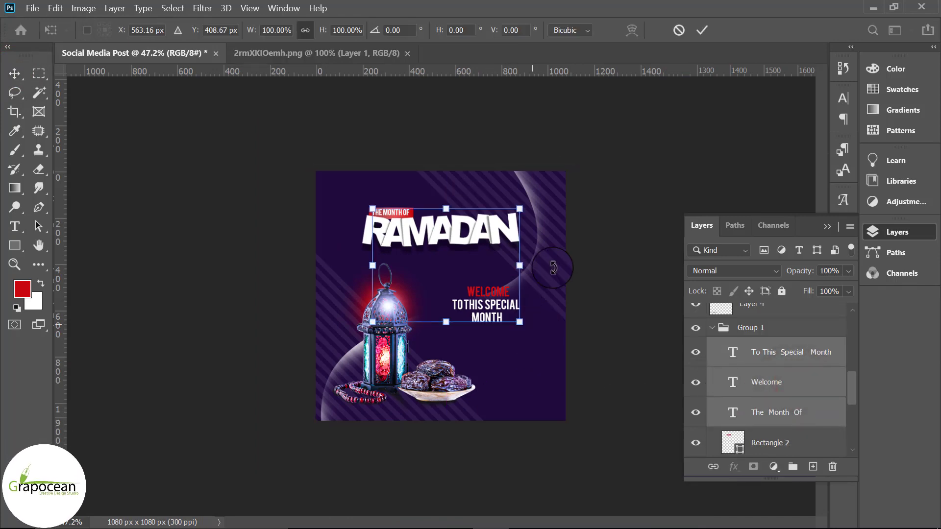
click(702, 28)
ctrl+click(818, 350)
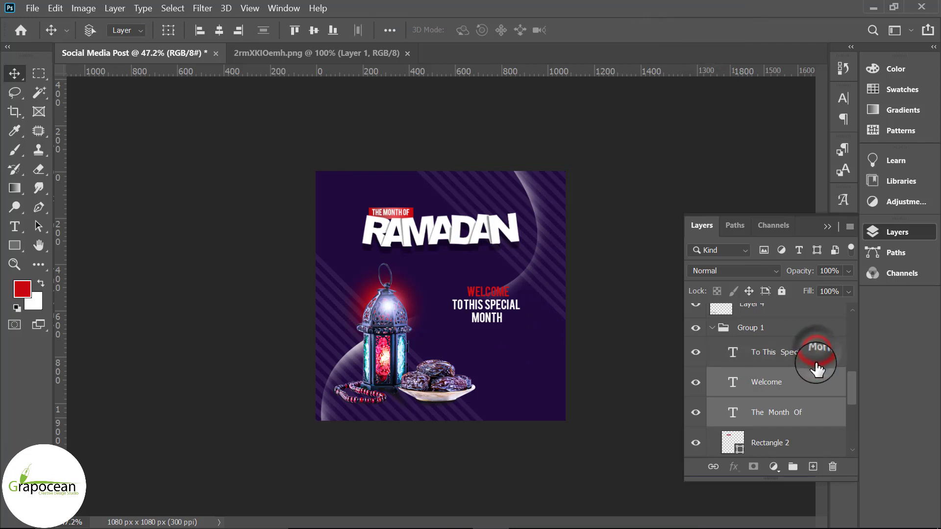
ctrl+click(798, 386)
click(808, 354)
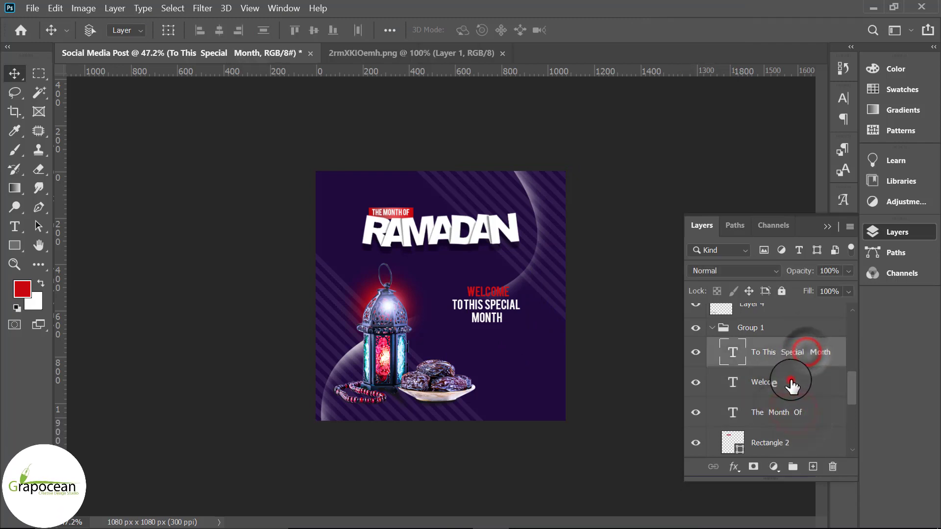
ctrl+click(789, 381)
key(ctrl+t)
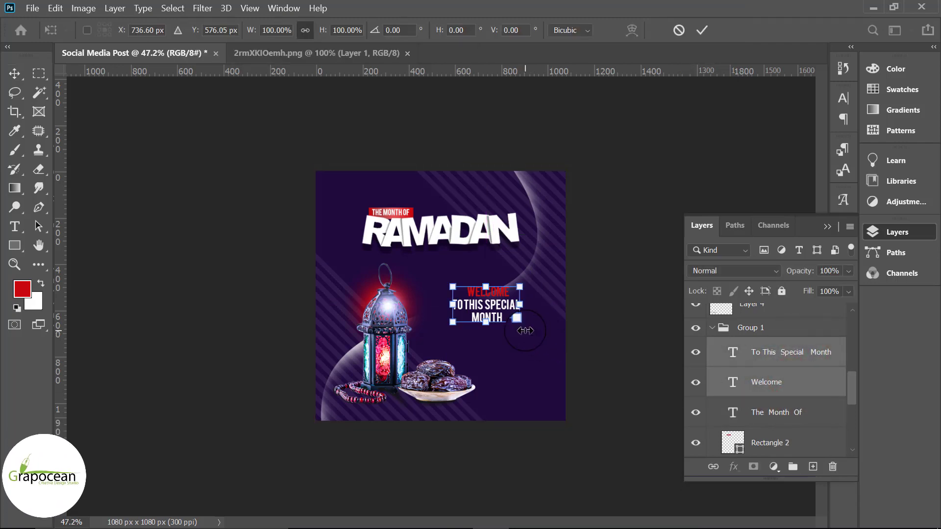
drag(519, 322, 529, 334)
drag(487, 307, 490, 322)
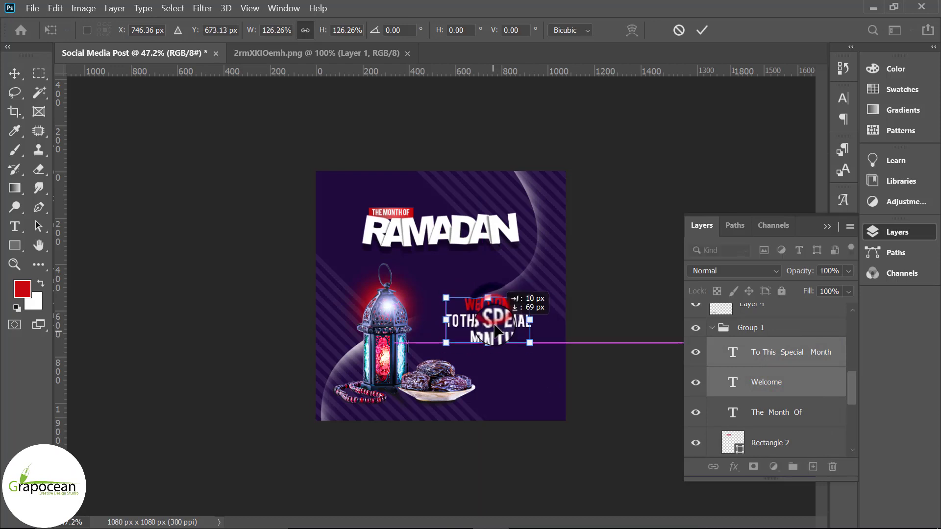
click(702, 29)
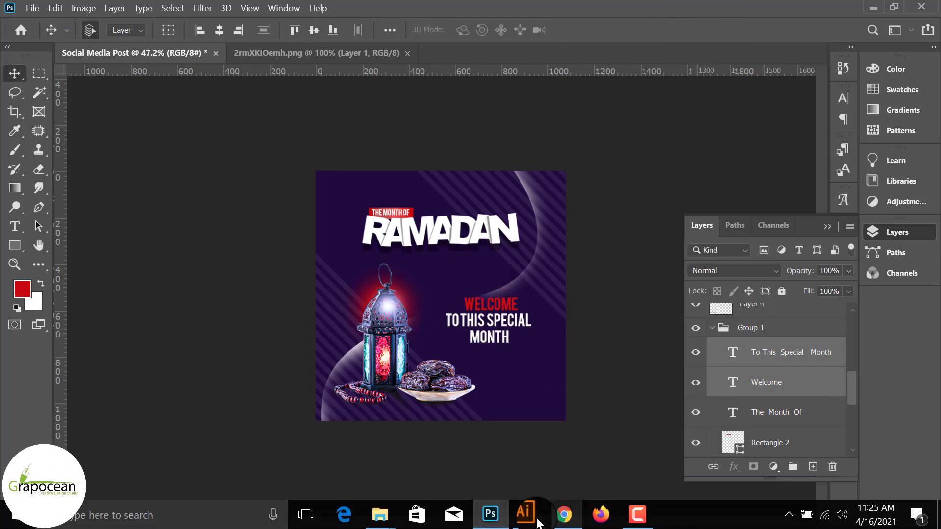
Bring the lower ornament from Illustrator into the Photoshop post.
click(526, 514)
drag(536, 394, 389, 380)
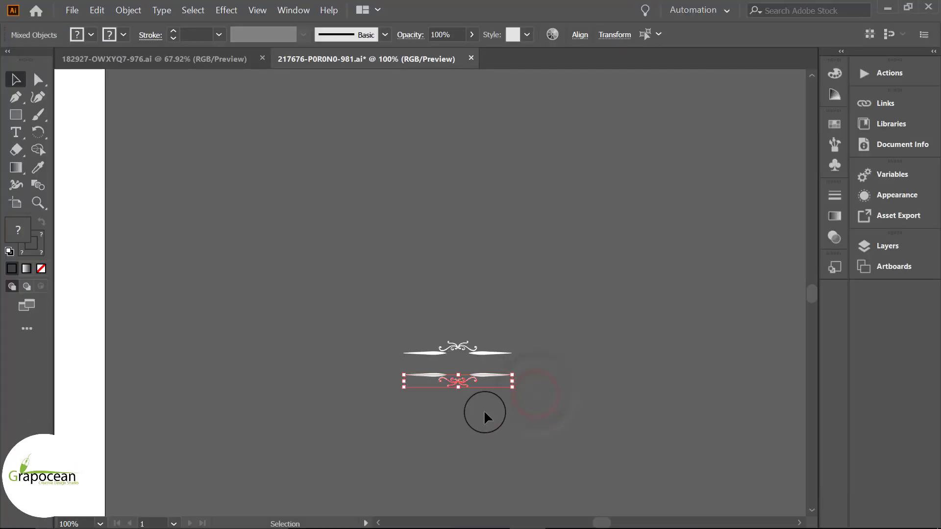
mouse_move(463, 381)
mouse_down()
mouse_move(556, 524)
mouse_move(487, 365)
mouse_move(489, 378)
mouse_move(557, 386)
mouse_up()
scroll(490, 377, up, 3)
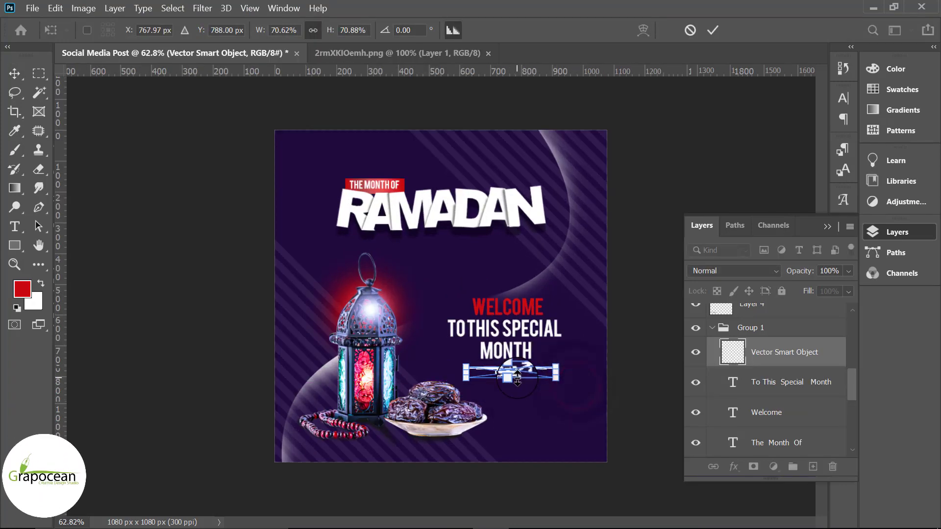
Commit the placed ornament below the text block.
scroll(553, 386, up, 1)
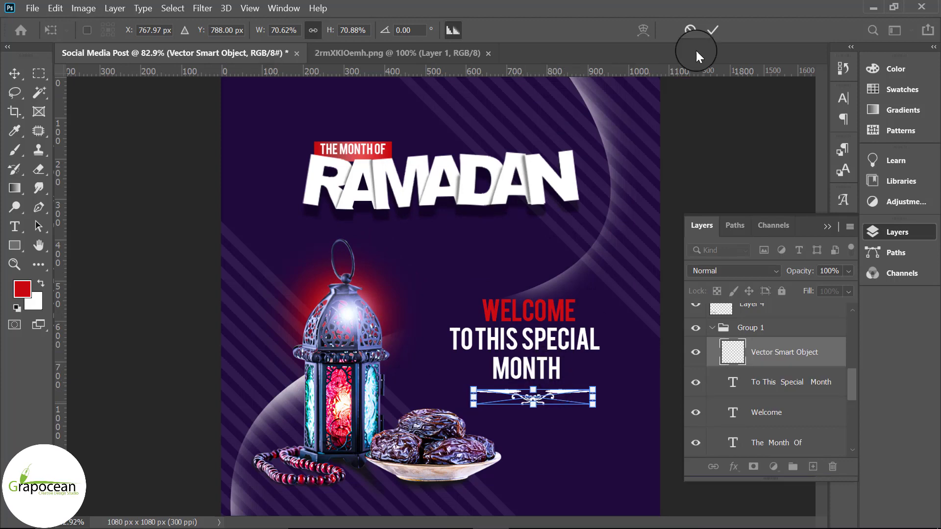
click(712, 30)
scroll(629, 438, down, 2)
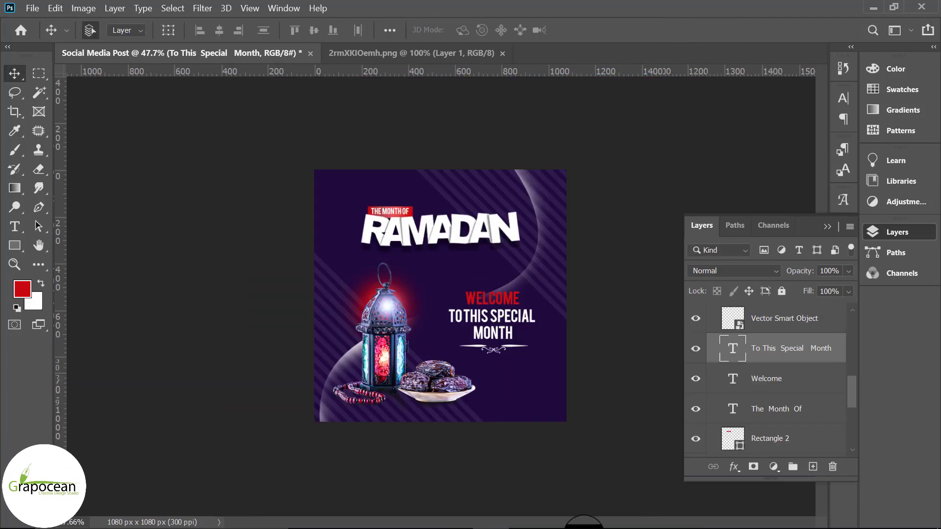
Paste the top flipped Illustrator ornament above WELCOME and reposition the welcome block.
click(528, 514)
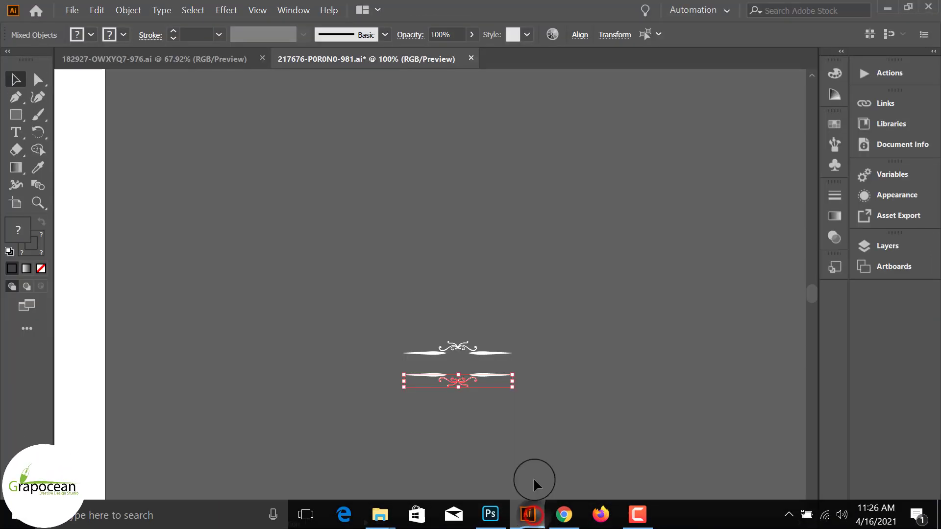
click(519, 320)
drag(522, 352, 416, 351)
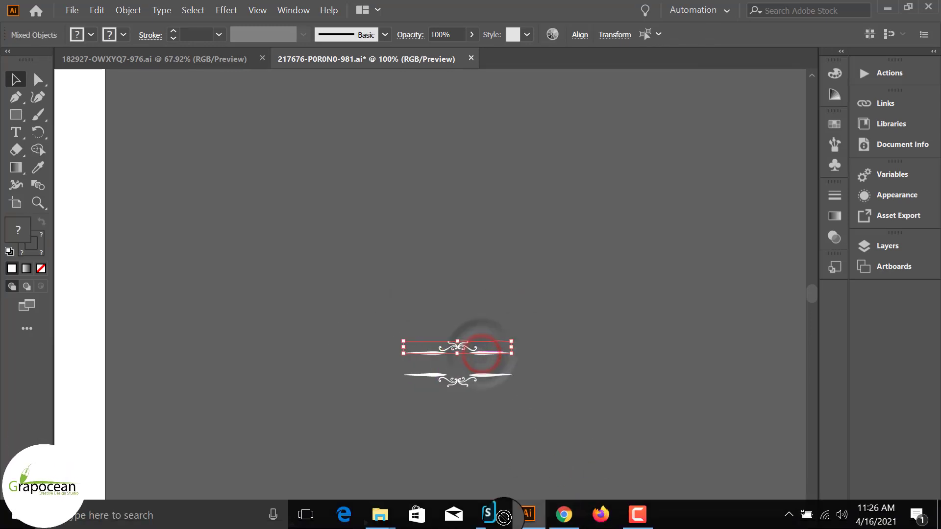
click(490, 523)
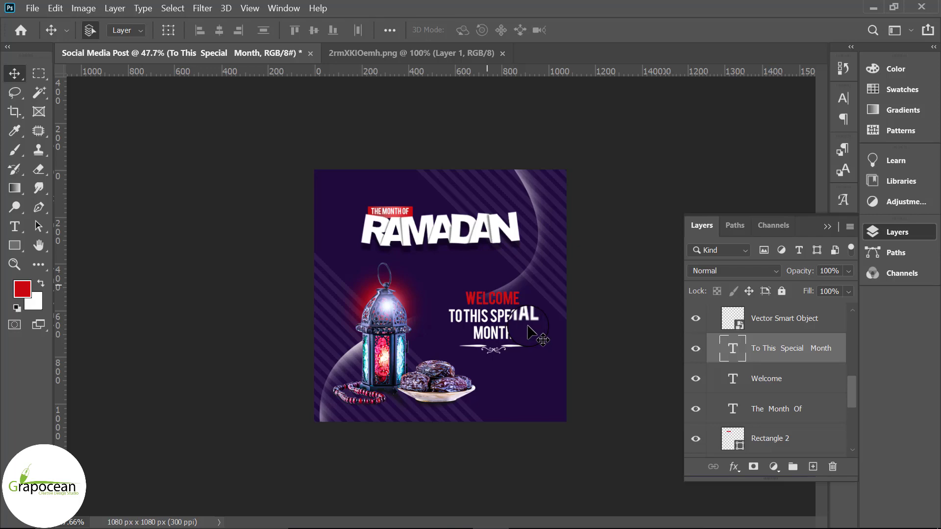
key(ctrl+v)
key(ctrl+plus)
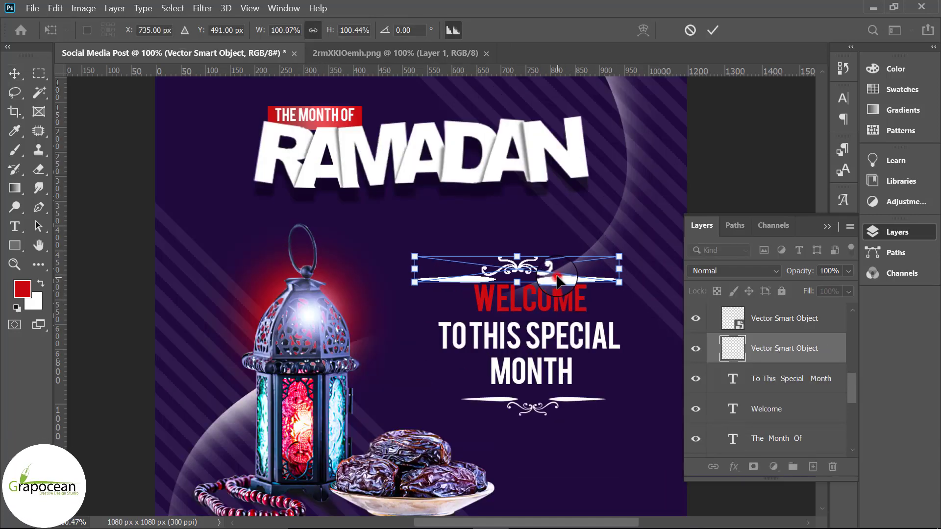
drag(557, 282, 568, 277)
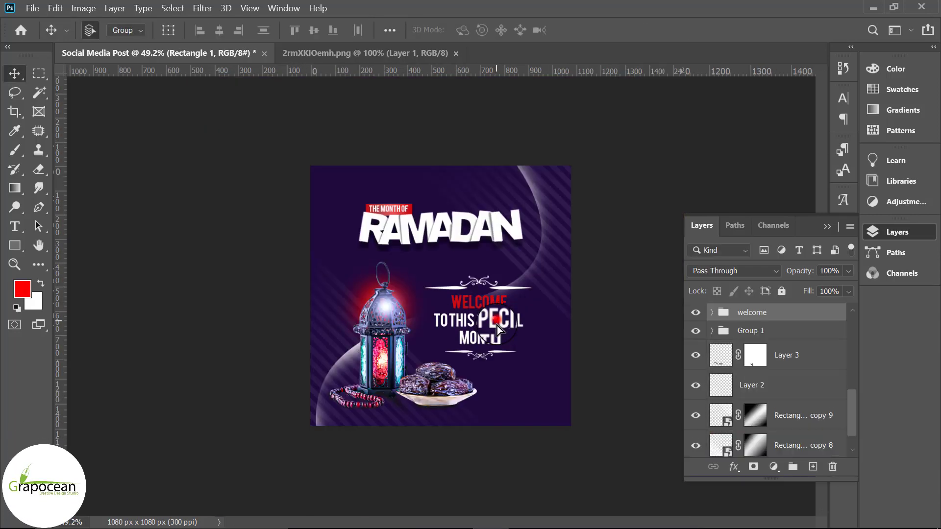
drag(497, 325, 523, 340)
Type kareem beneath RAMADAN in Monotype Corsiva, enlarged to around 28 pt.
click(15, 227)
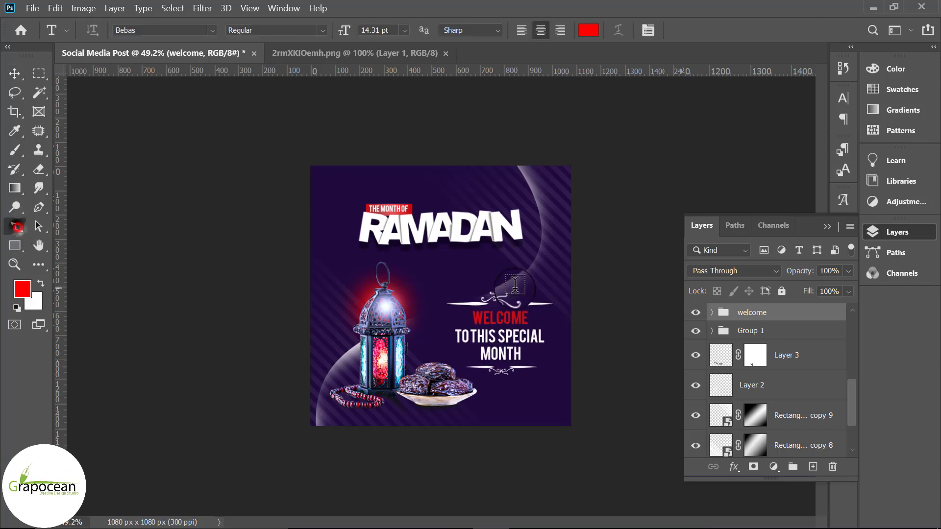
key(ctrl+plus)
click(480, 247)
key(BackSpace)
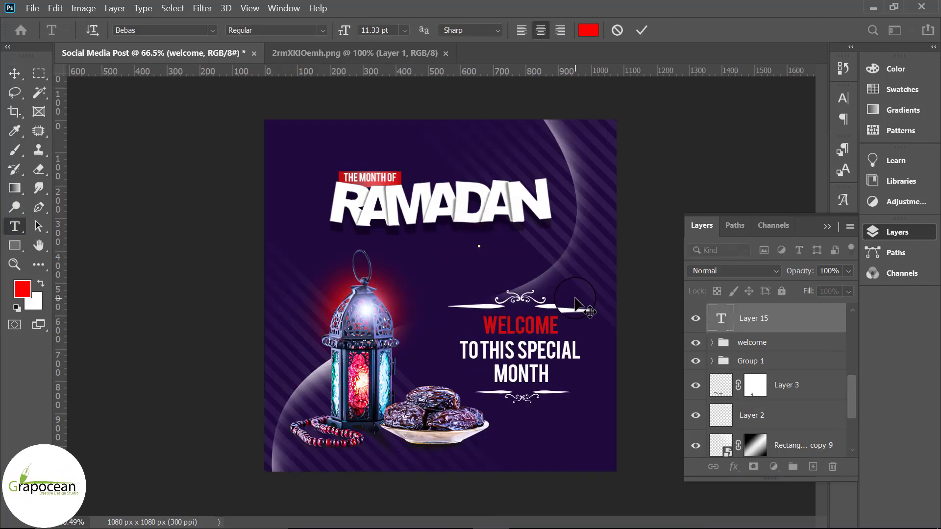
text(KAREE)
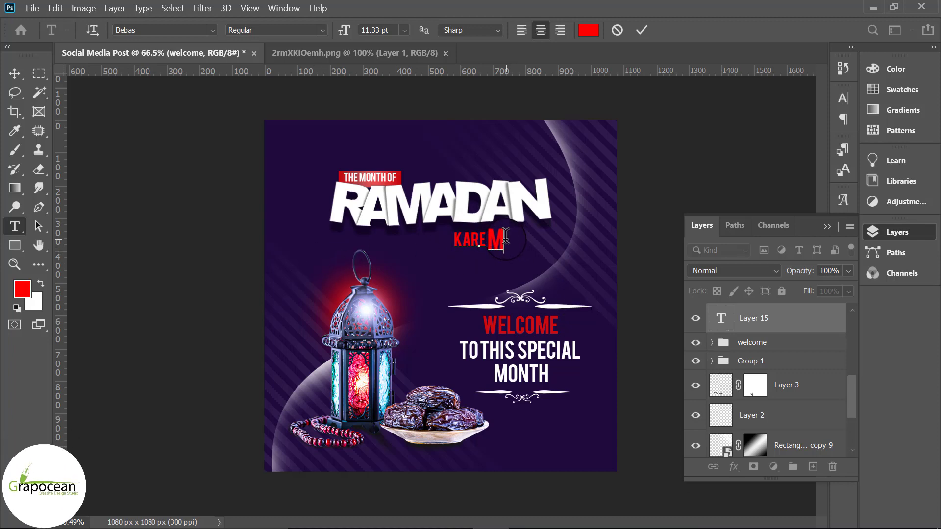
key(ctrl+a)
click(212, 30)
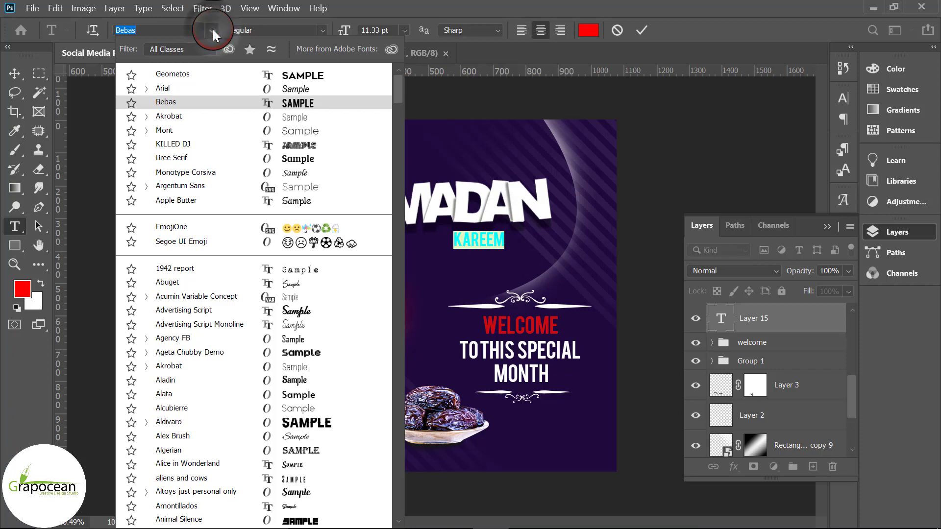
click(297, 171)
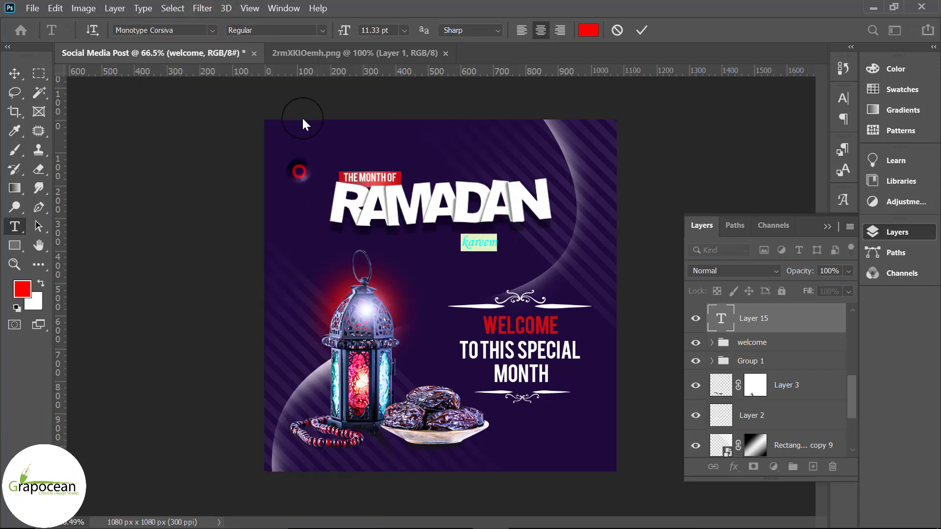
mouse_move(342, 30)
mouse_down()
mouse_move(352, 40)
mouse_move(154, 63)
mouse_up()
click(17, 74)
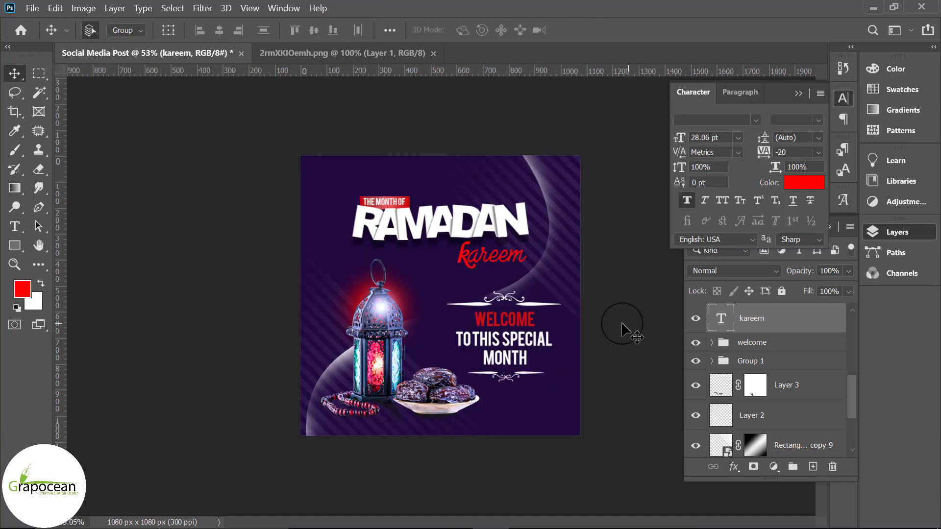
Draw a curved wave path from left of the lantern beneath RAMADAN, then add empty Layer 15.
click(39, 208)
click(314, 294)
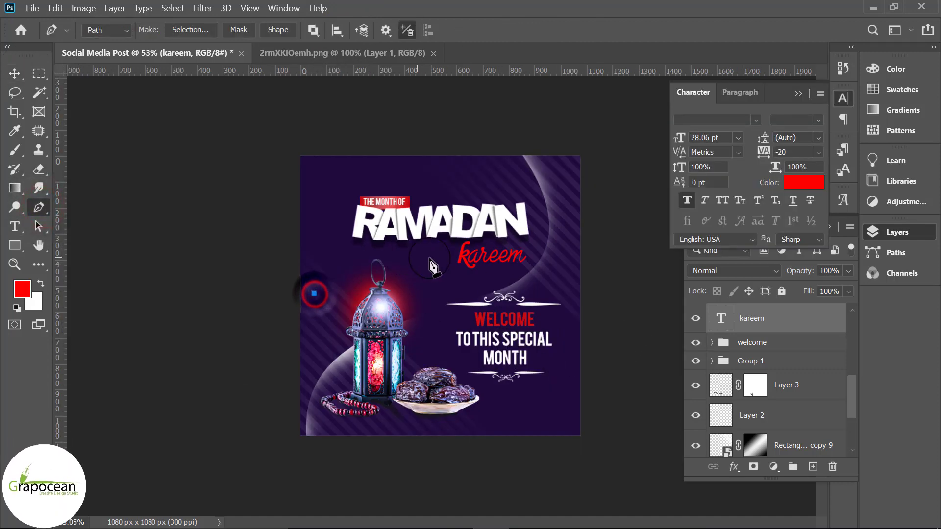
drag(434, 259, 508, 294)
drag(558, 252, 570, 244)
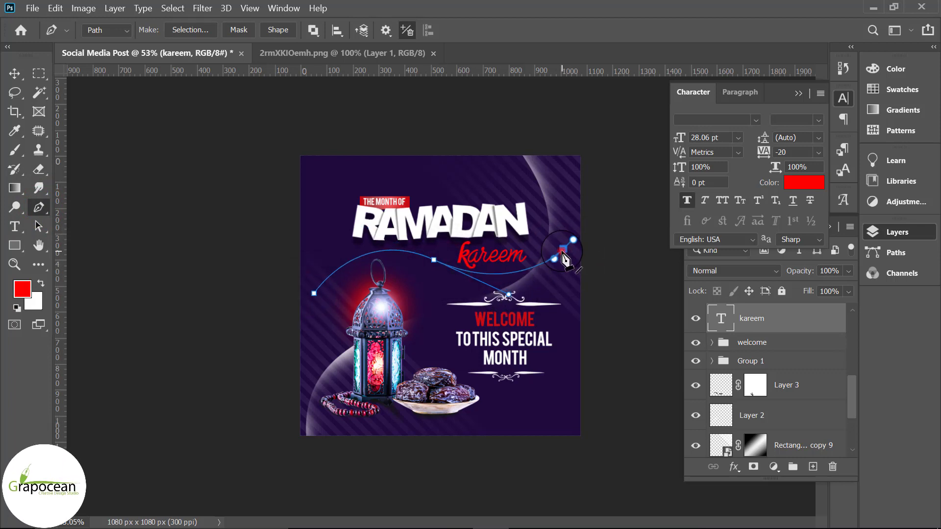
drag(434, 259, 429, 268)
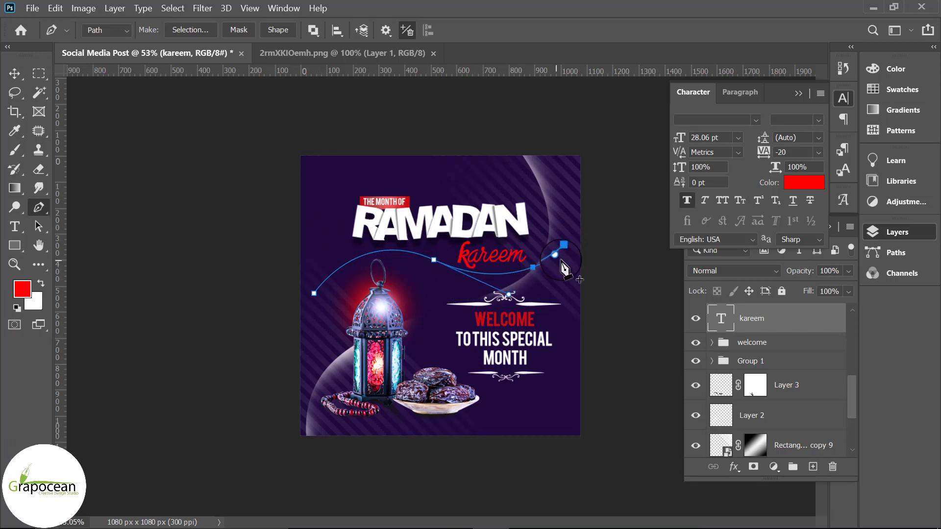
drag(427, 270, 304, 235)
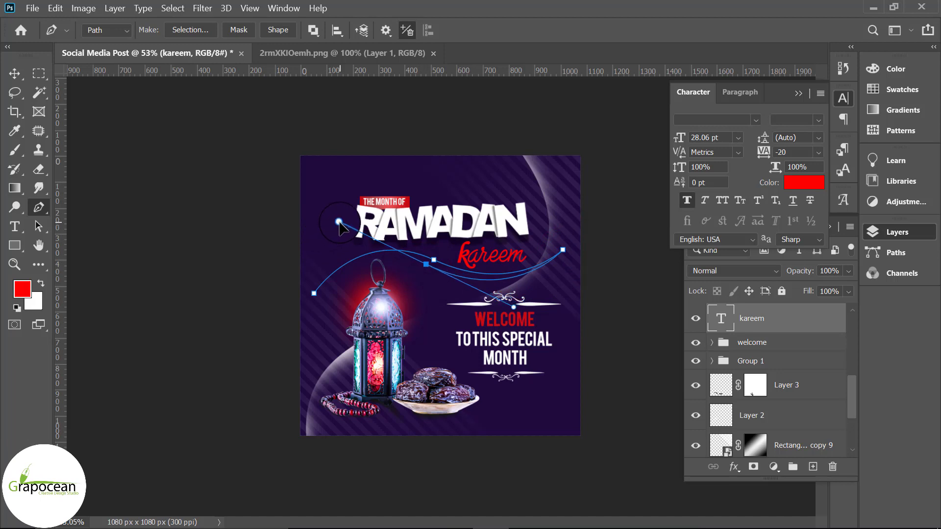
click(314, 292)
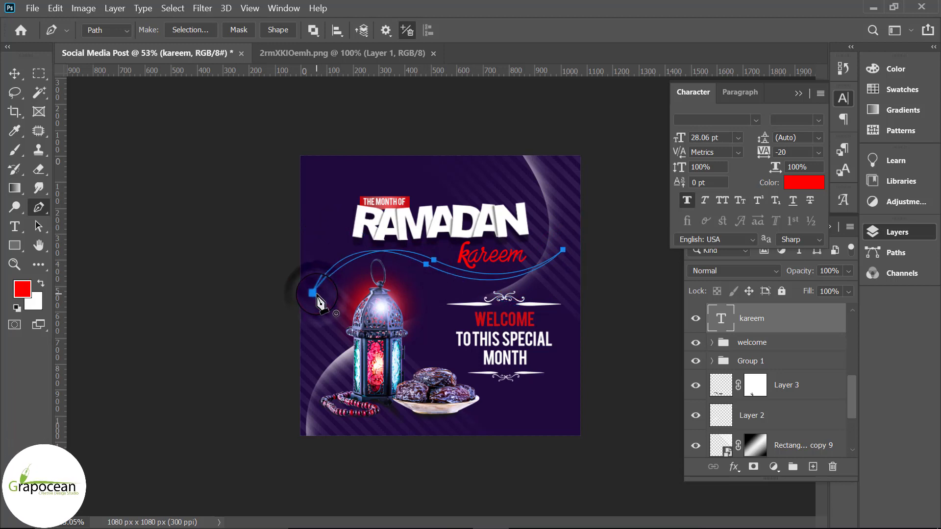
click(425, 265)
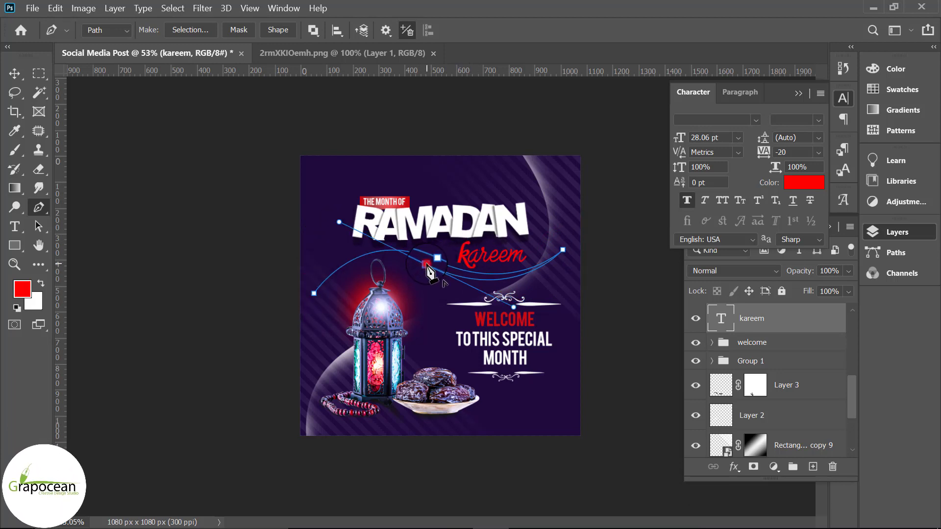
drag(252, 360, 260, 353)
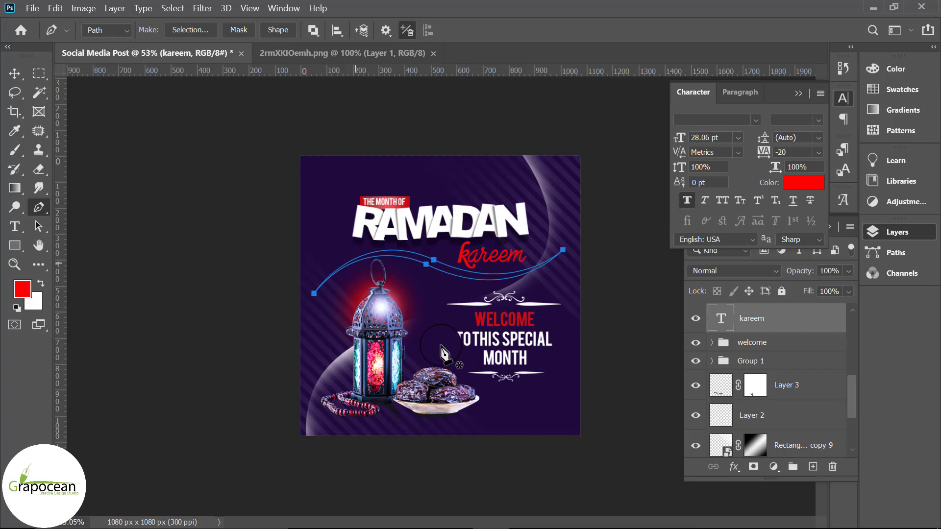
click(811, 467)
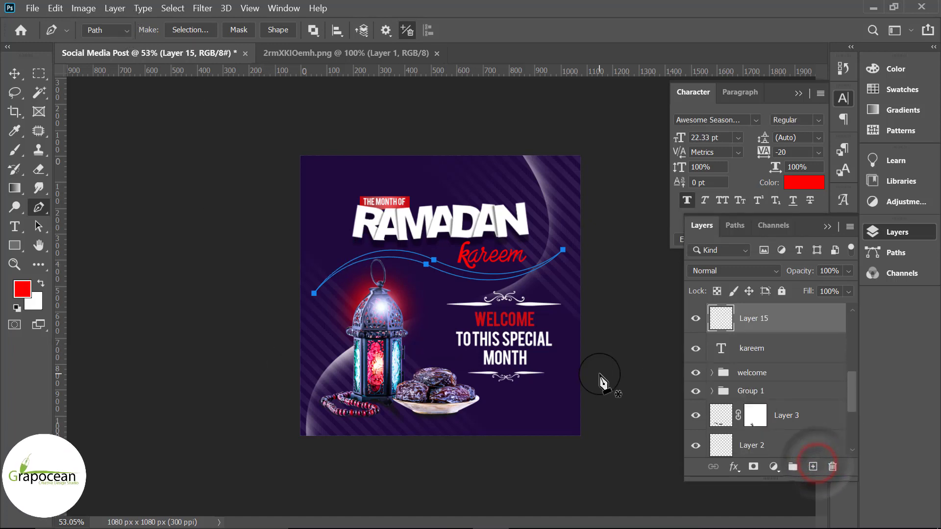
Load the wave path as a selection and paint it red with a size-700 brush.
key(ctrl+Return)
right_click(8, 146)
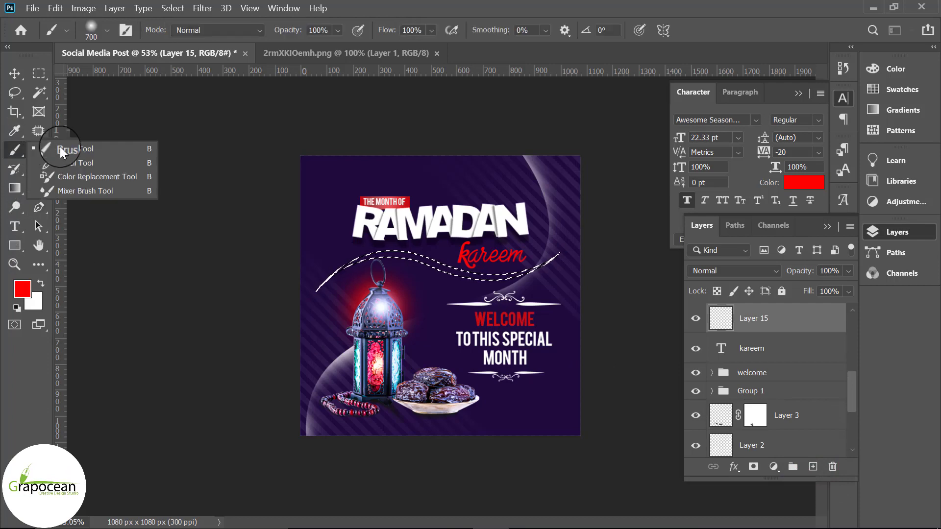
click(81, 147)
drag(347, 265, 498, 262)
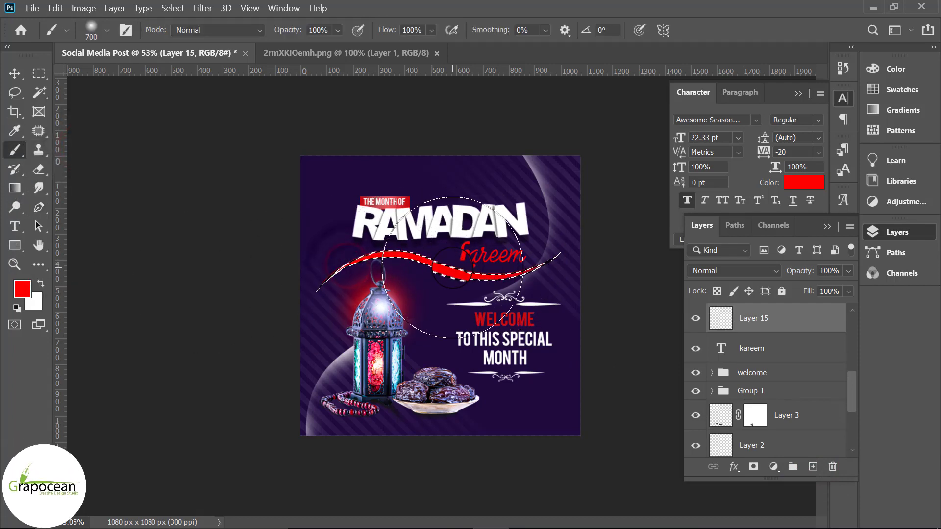
key(ctrl+z)
drag(395, 268, 458, 270)
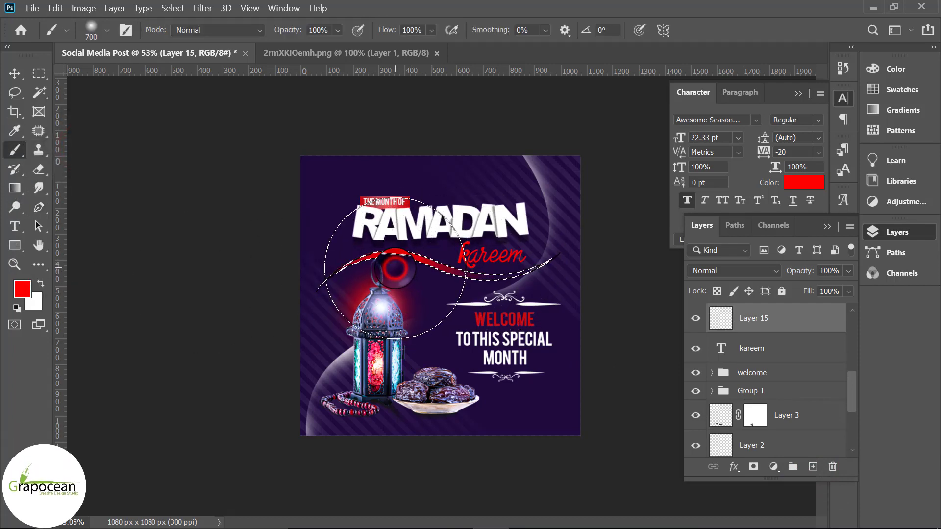
Clear the wave selection, return to the Move tool, and deselect all layers.
click(39, 74)
click(184, 315)
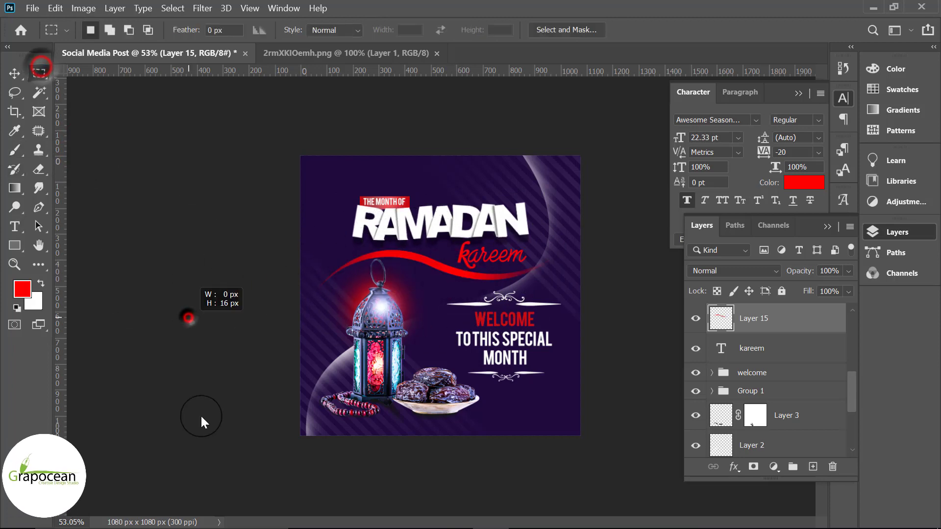
click(490, 223)
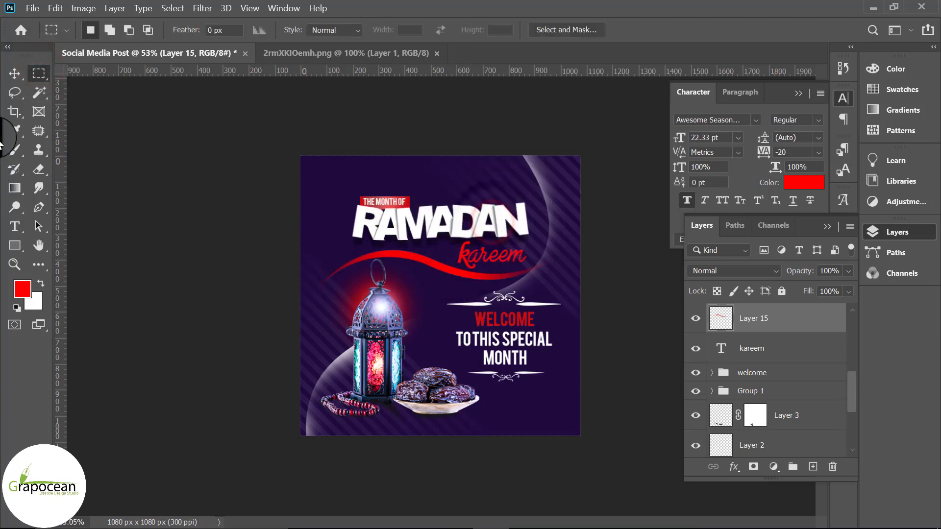
click(15, 73)
click(534, 480)
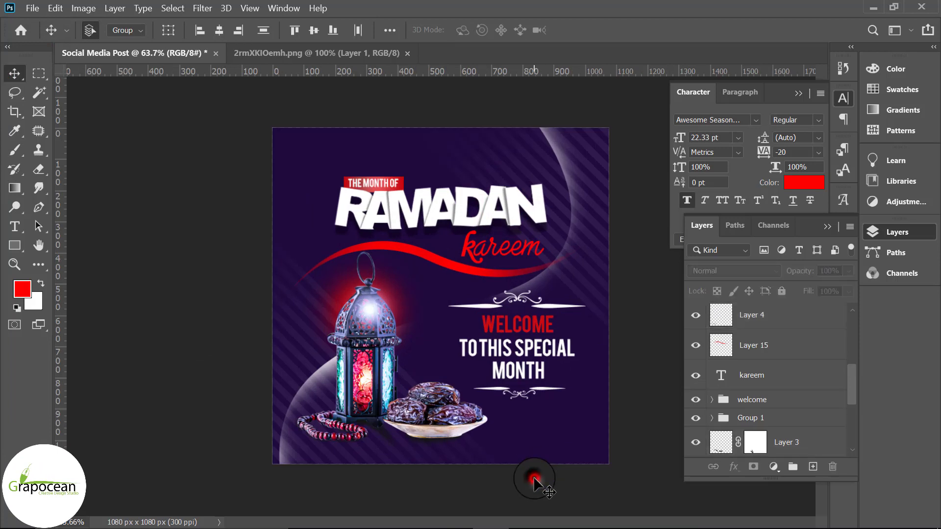
scroll(539, 475, down, 5)
click(489, 334)
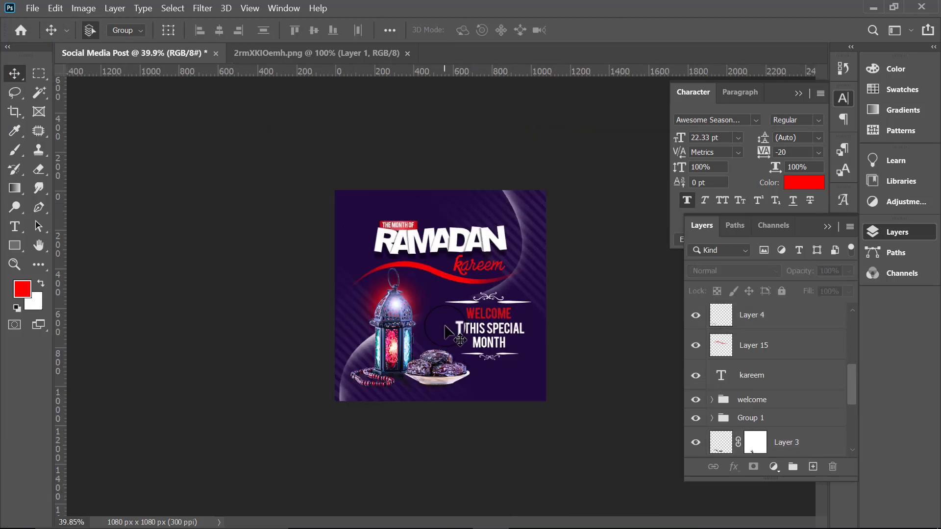